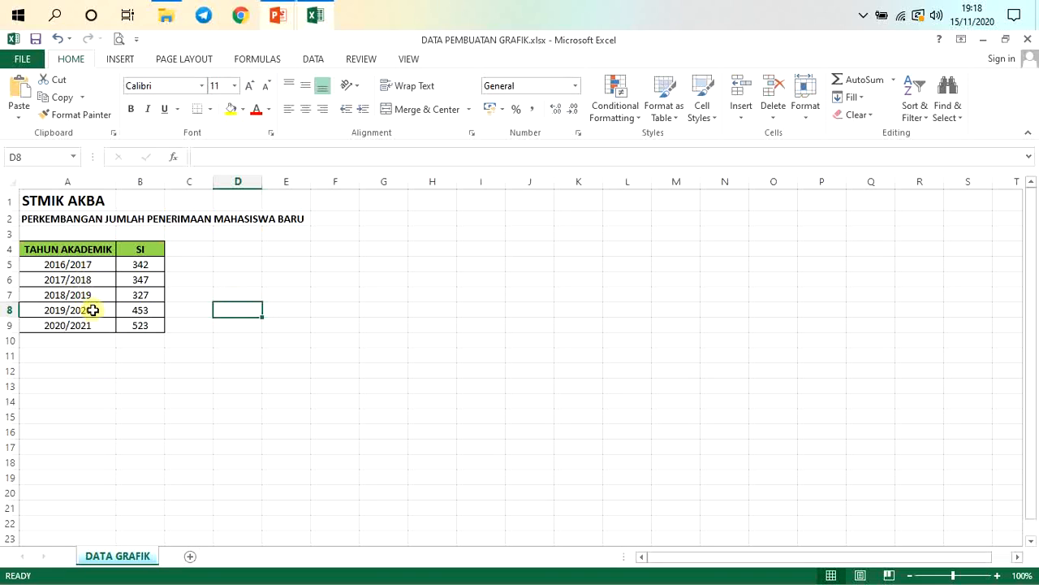
Review the academic years under TAHUN AKADEMIK and the matching SI figures in rows 5 to 9 of the table.
drag(91, 268, 149, 325)
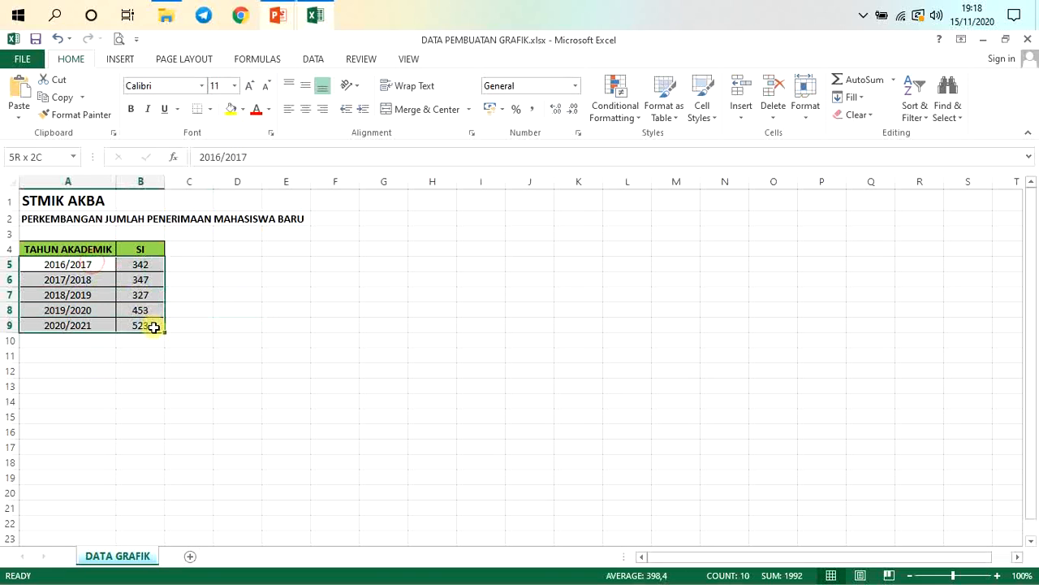
click(229, 322)
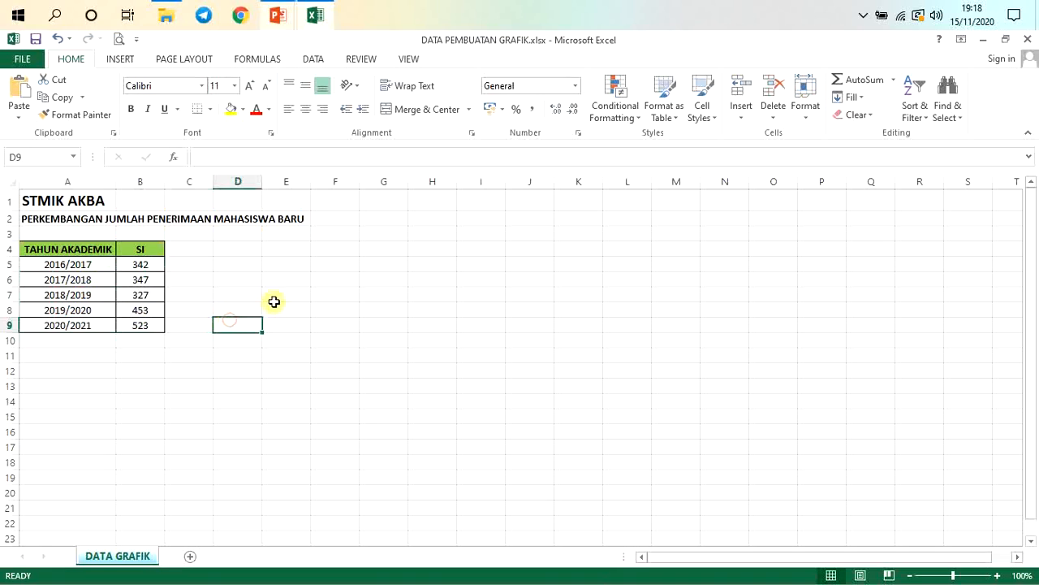
click(155, 367)
click(142, 249)
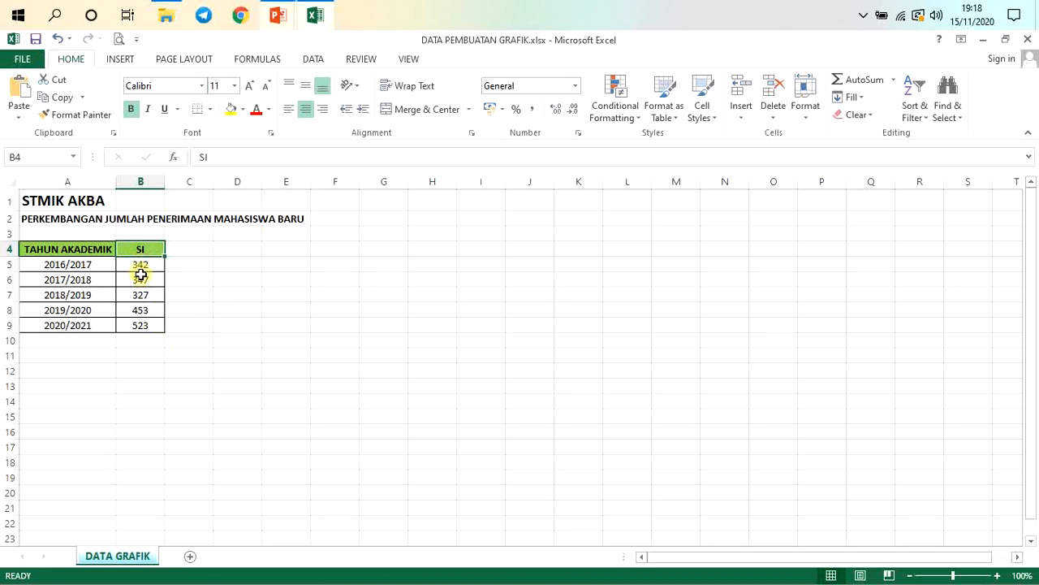
click(139, 266)
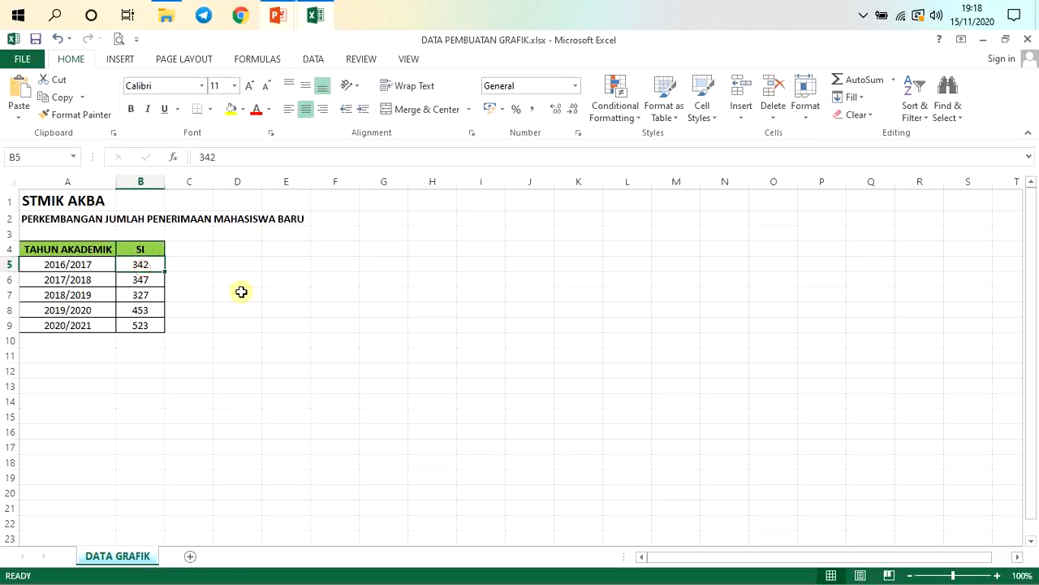
click(216, 328)
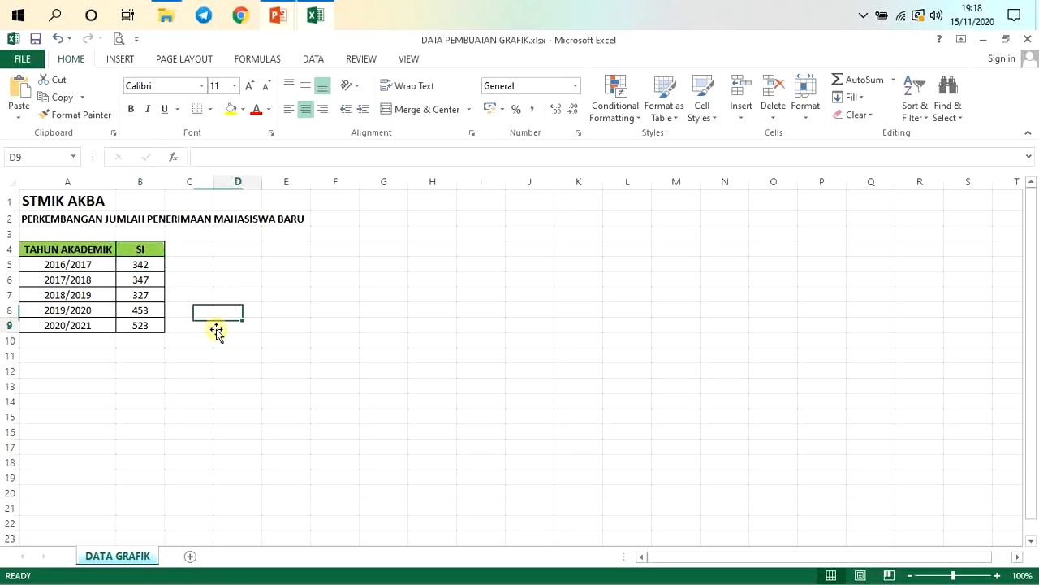
click(140, 278)
click(181, 274)
click(146, 253)
drag(146, 253, 146, 325)
click(199, 284)
click(189, 254)
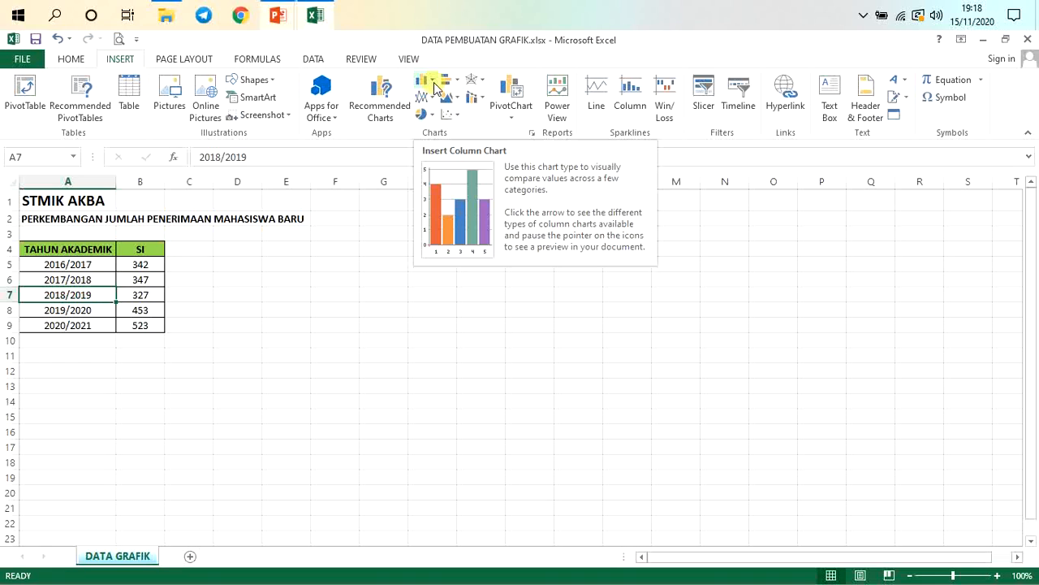
Browse the column, bar, pie, line and area chart types, previewing them with the student intake table.
click(434, 86)
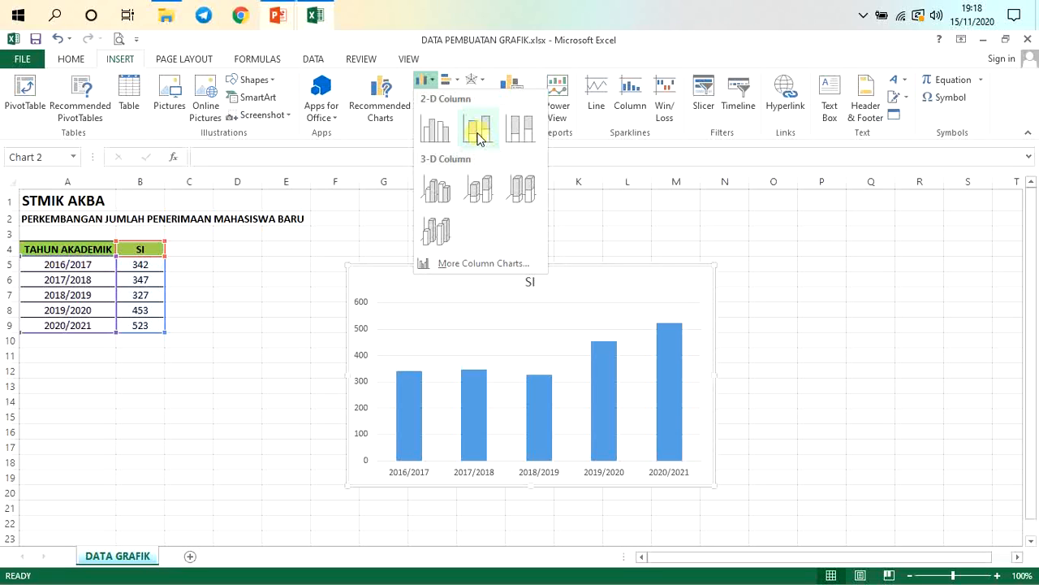
click(336, 244)
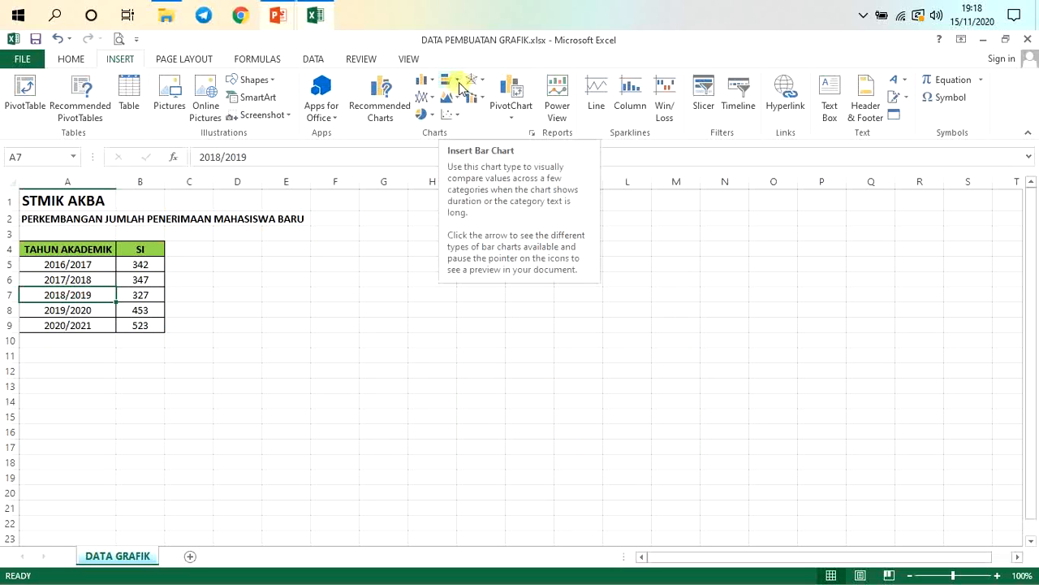
click(458, 83)
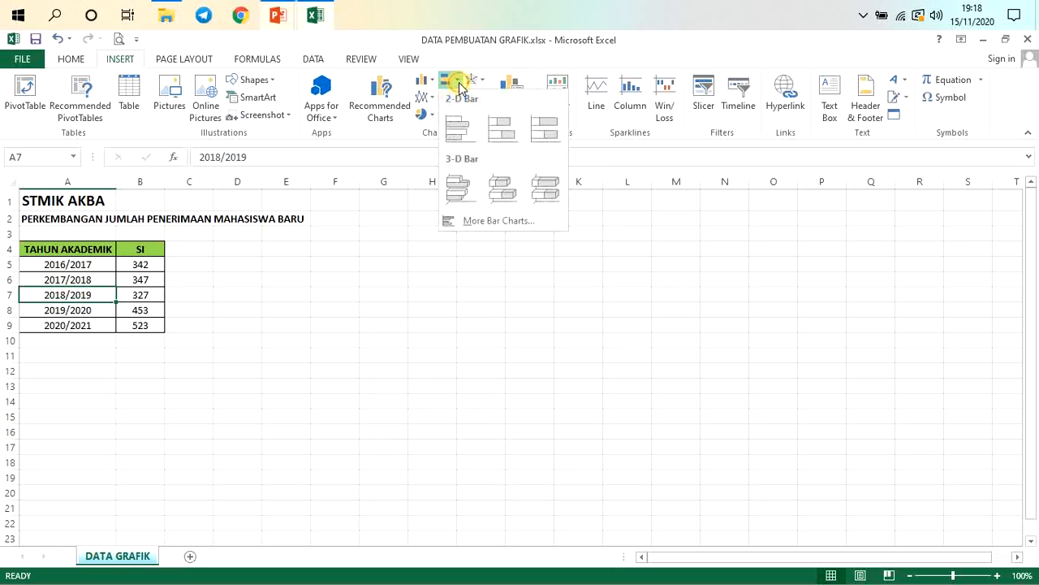
click(438, 223)
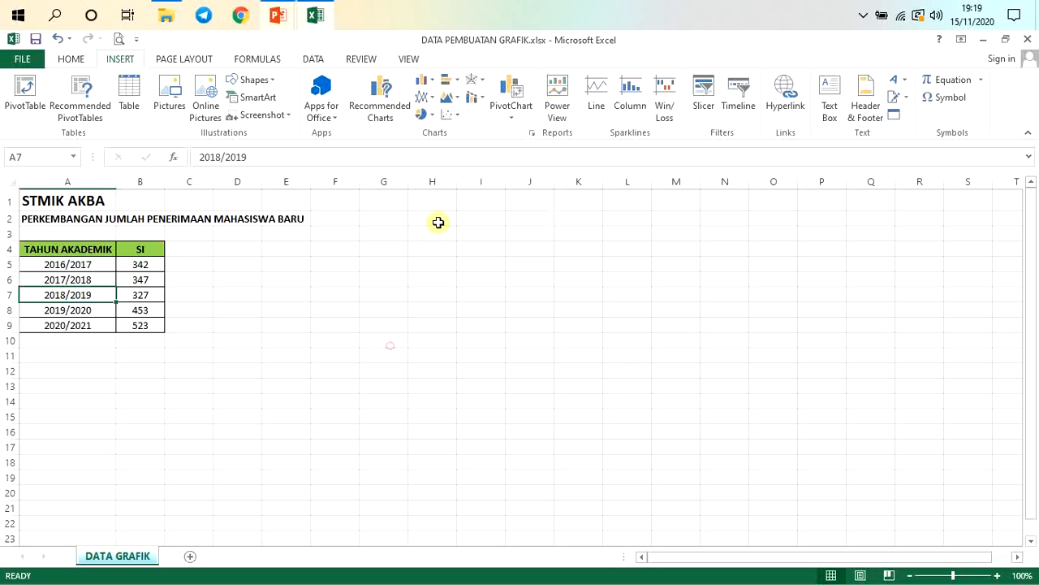
click(431, 115)
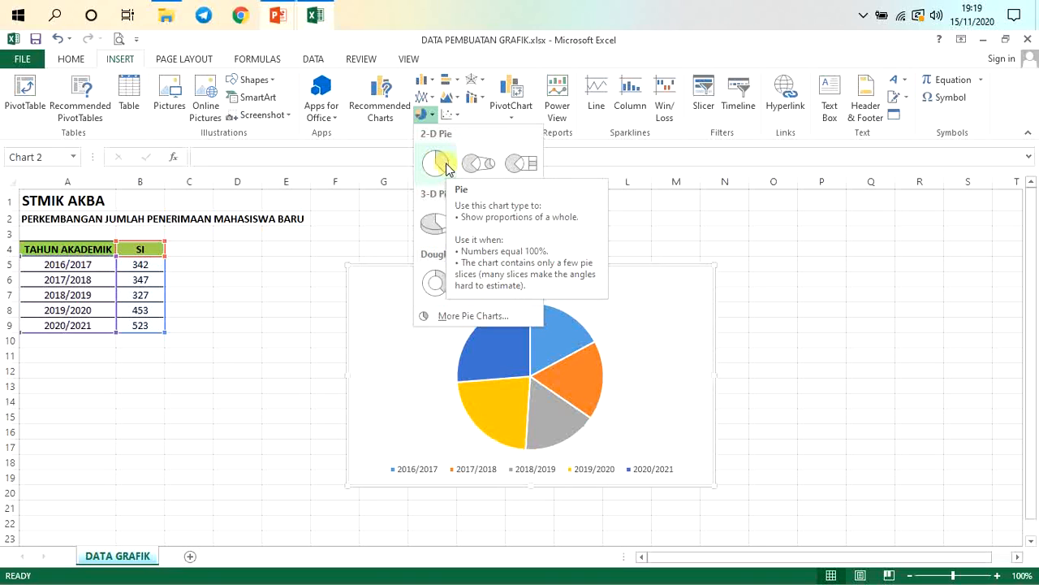
click(438, 98)
click(438, 98)
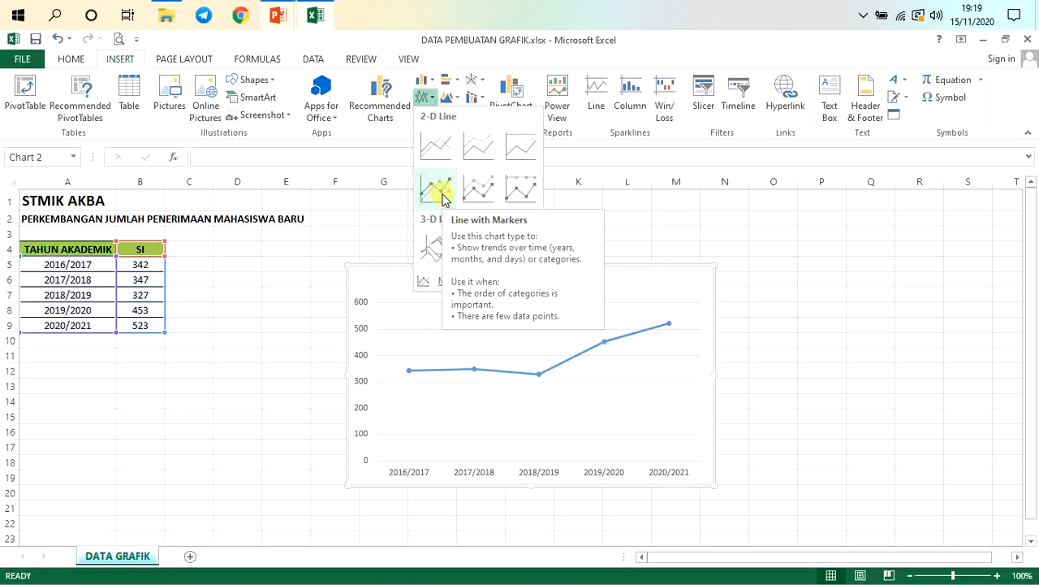
click(431, 97)
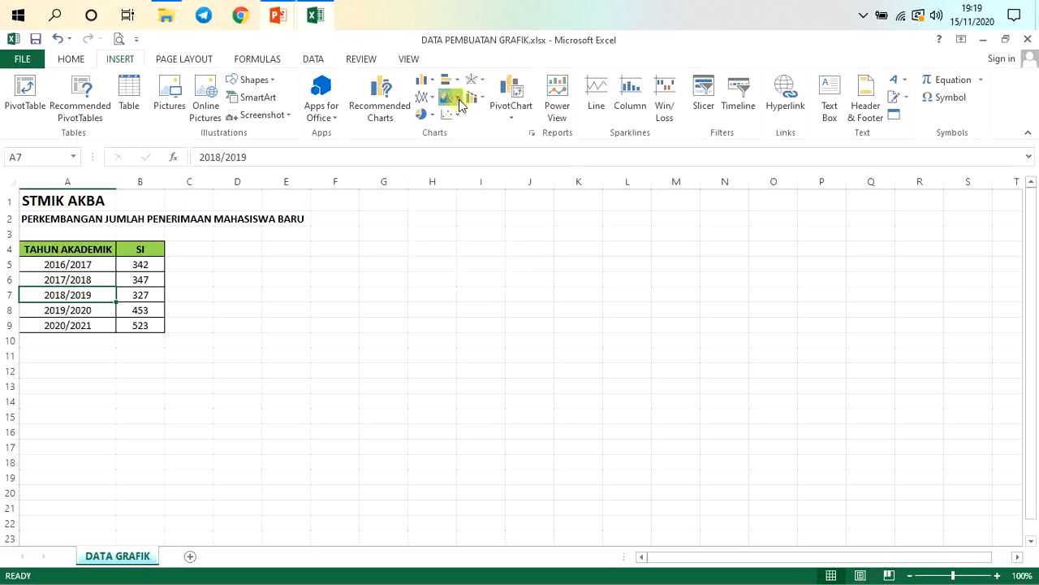
click(458, 99)
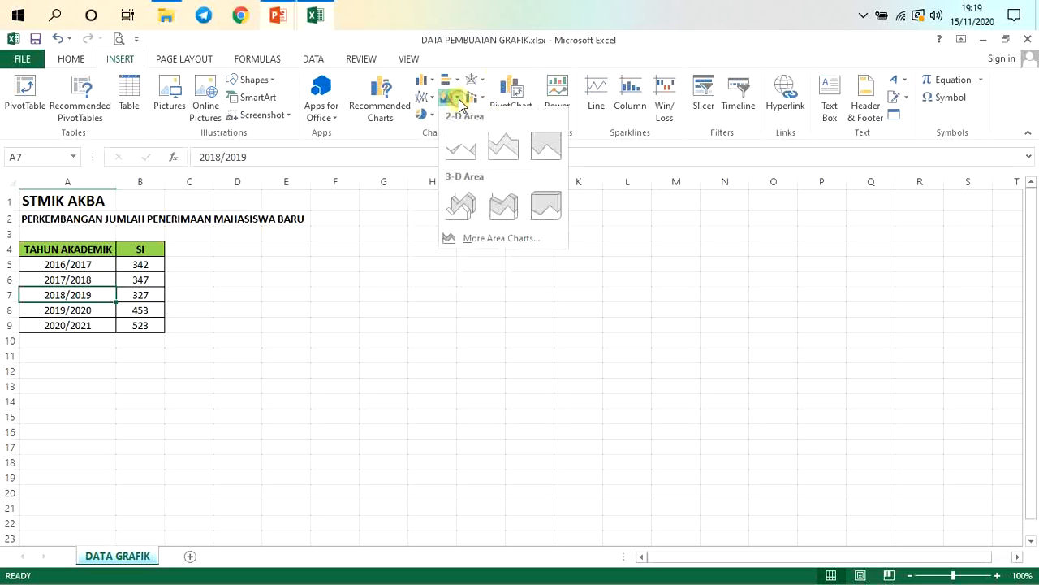
click(490, 67)
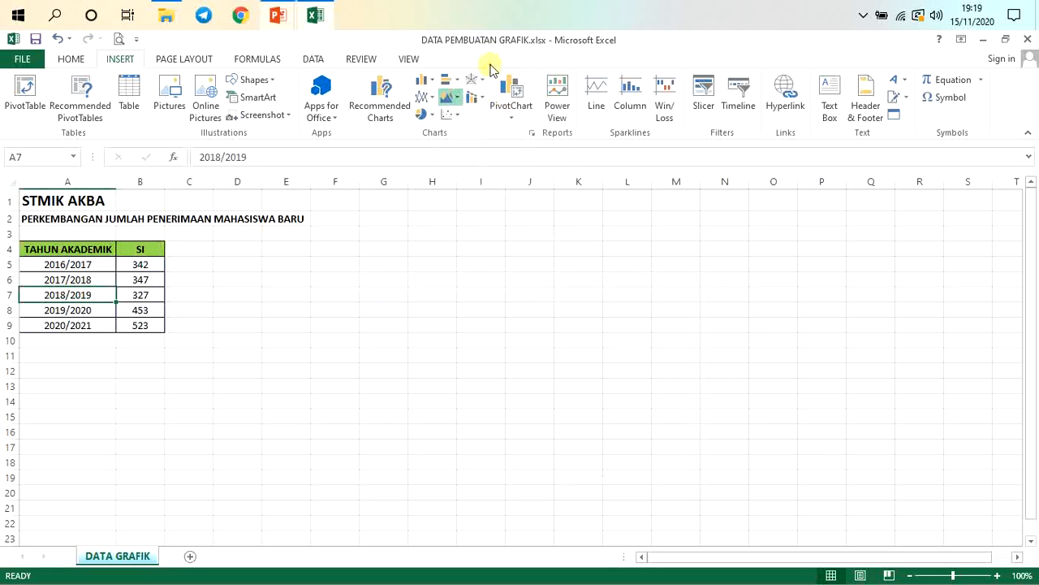
Browse the scatter, bubble, combo, stock, surface and radar chart types, and review the bar types again.
click(455, 116)
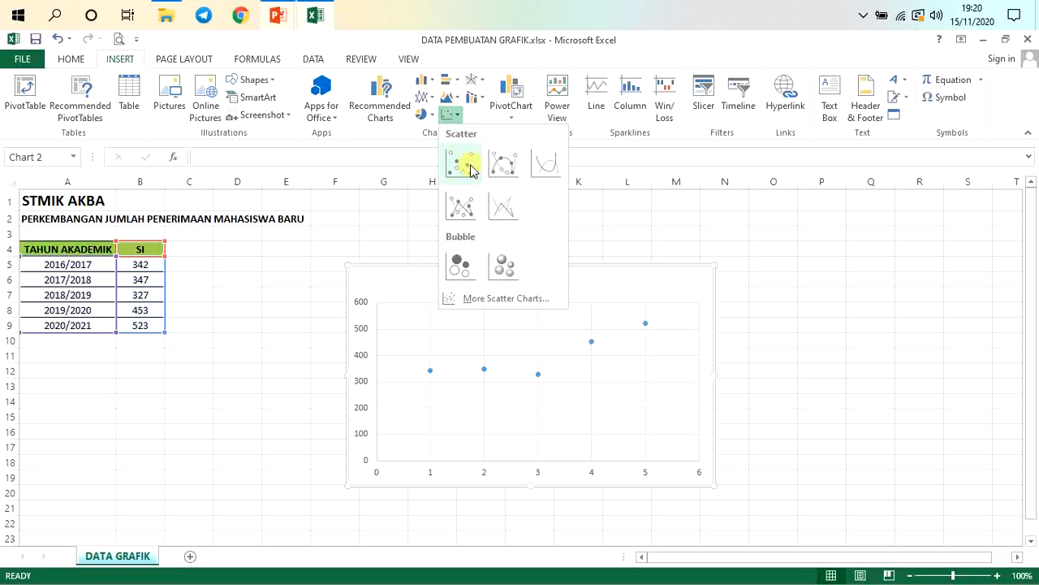
click(256, 297)
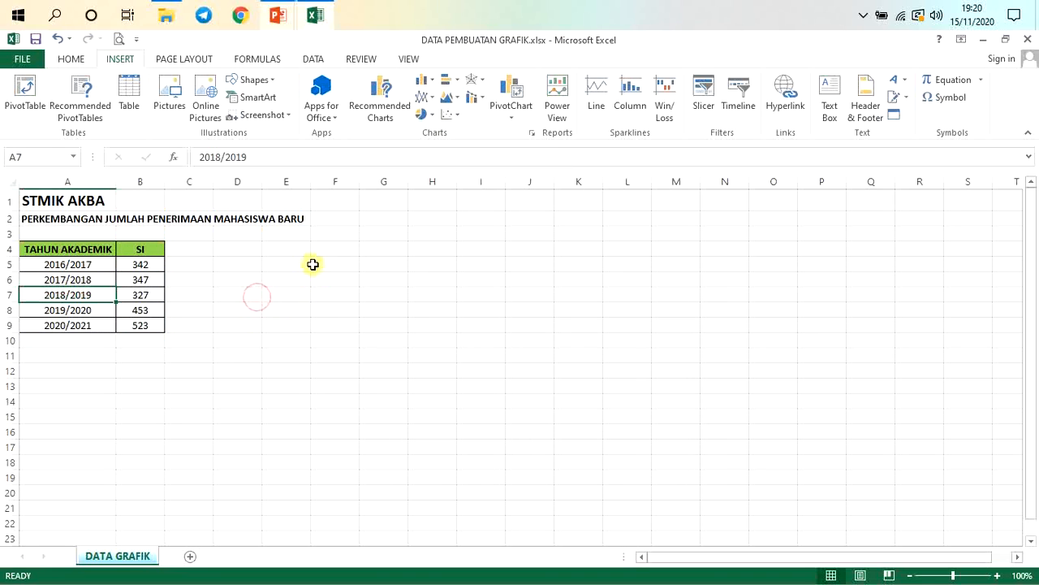
click(453, 115)
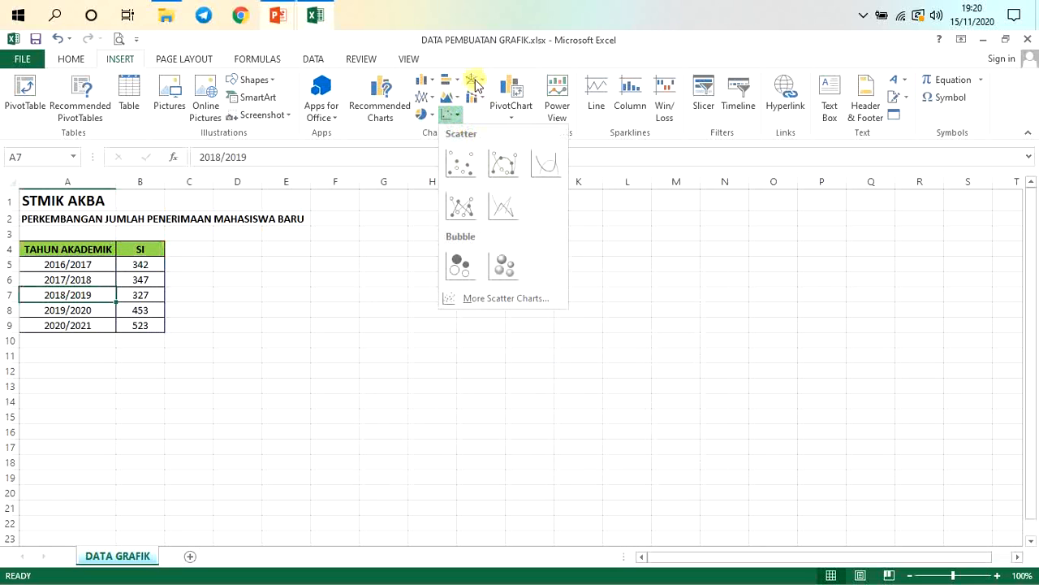
click(458, 119)
click(456, 114)
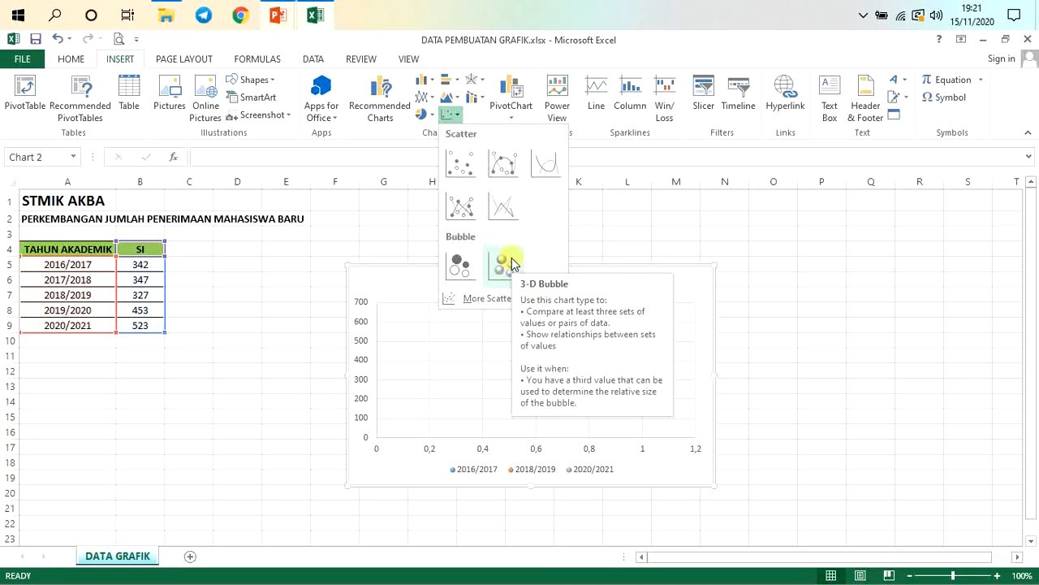
click(662, 235)
click(481, 98)
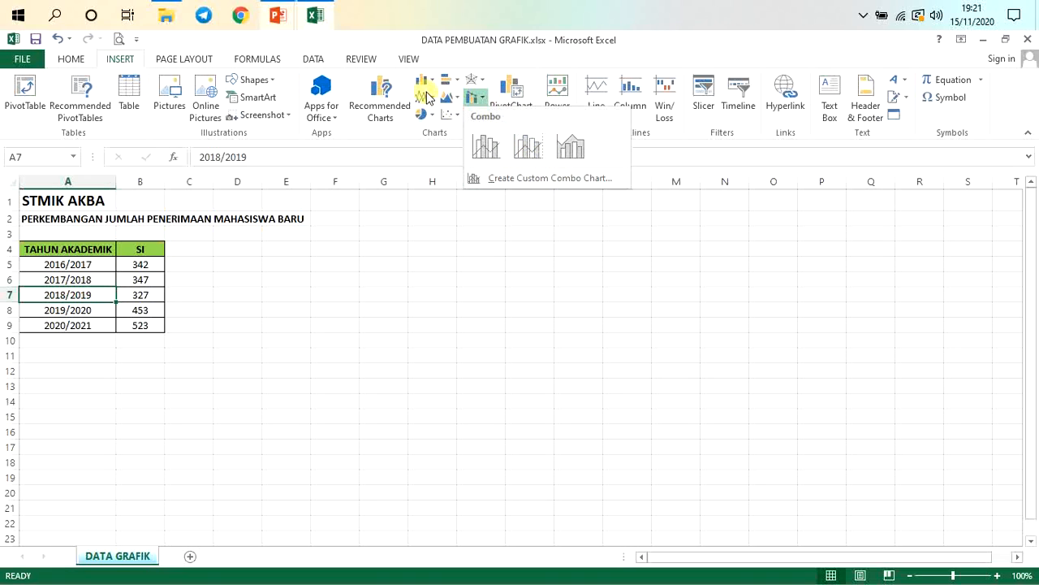
click(471, 79)
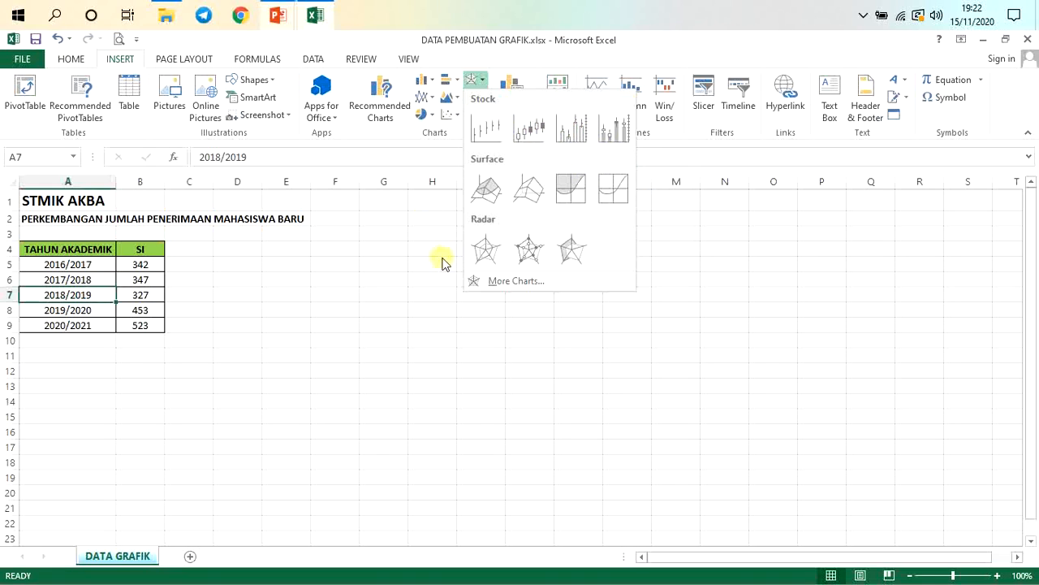
click(643, 396)
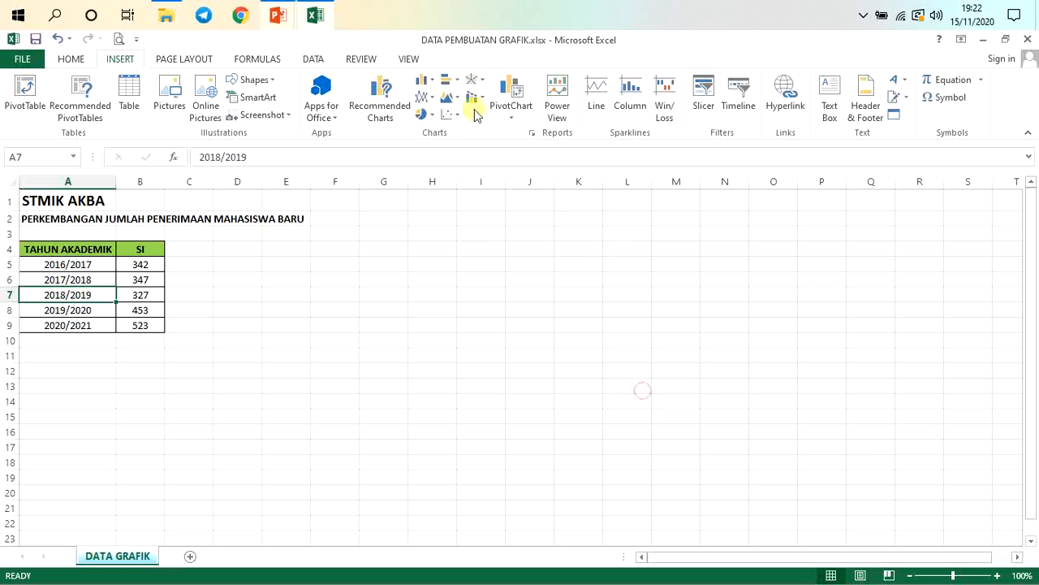
click(460, 84)
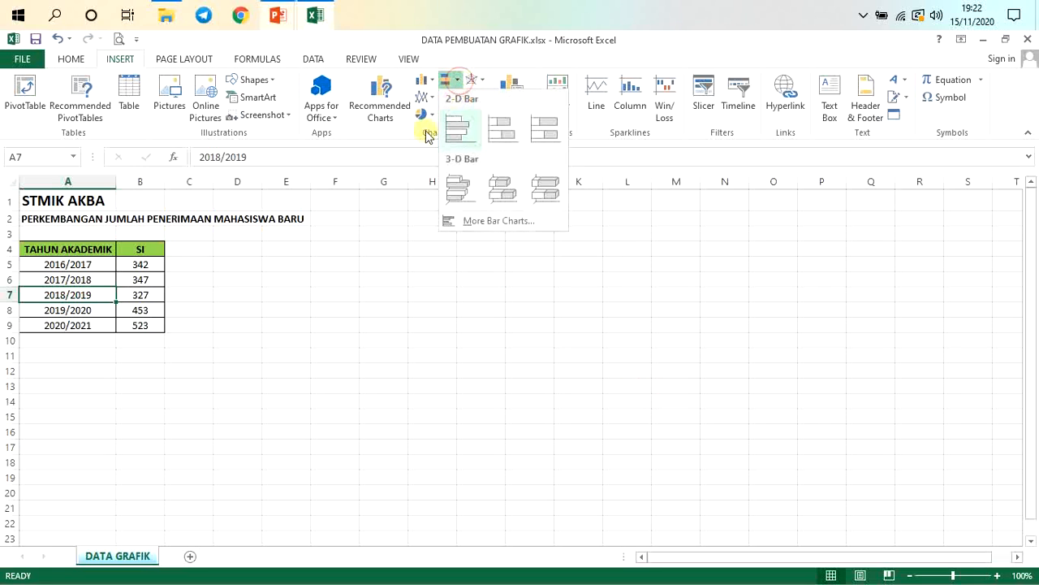
click(321, 349)
Select the academic years and SI figures in A5:B9 and preview a 2-D pie chart of them.
click(209, 371)
click(106, 384)
click(189, 309)
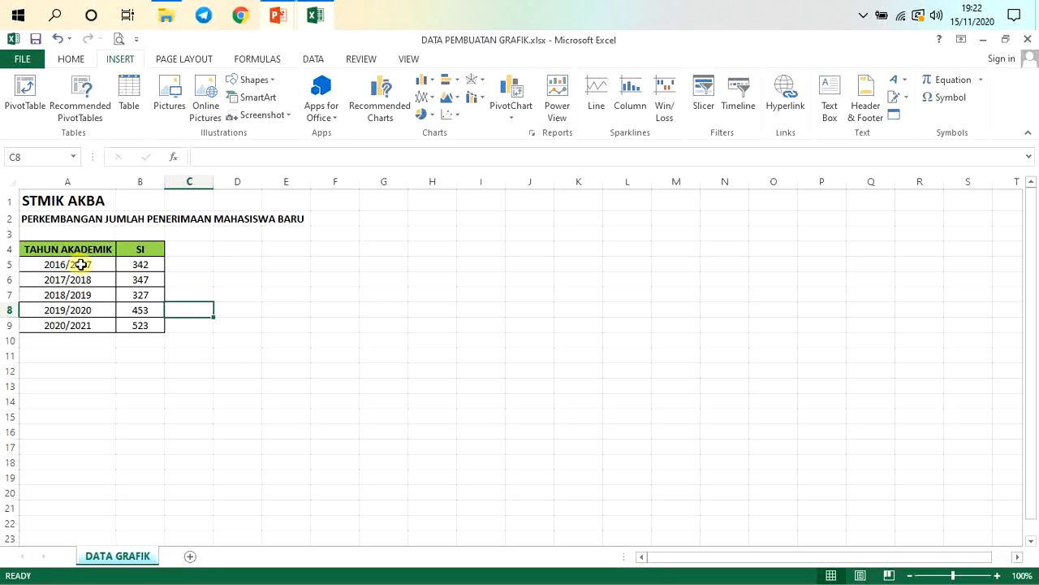
drag(72, 262, 139, 322)
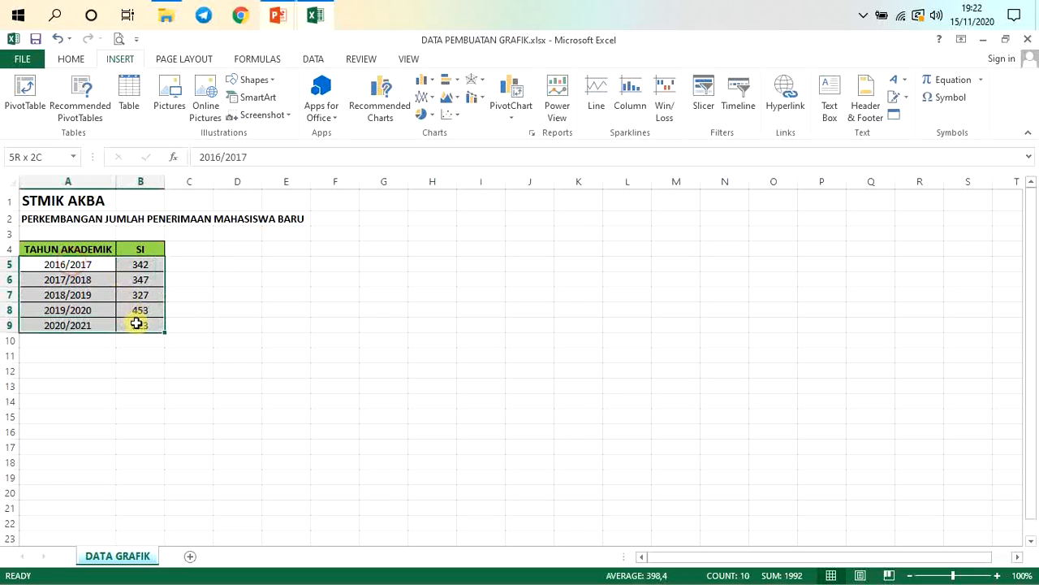
click(288, 264)
drag(97, 268, 139, 325)
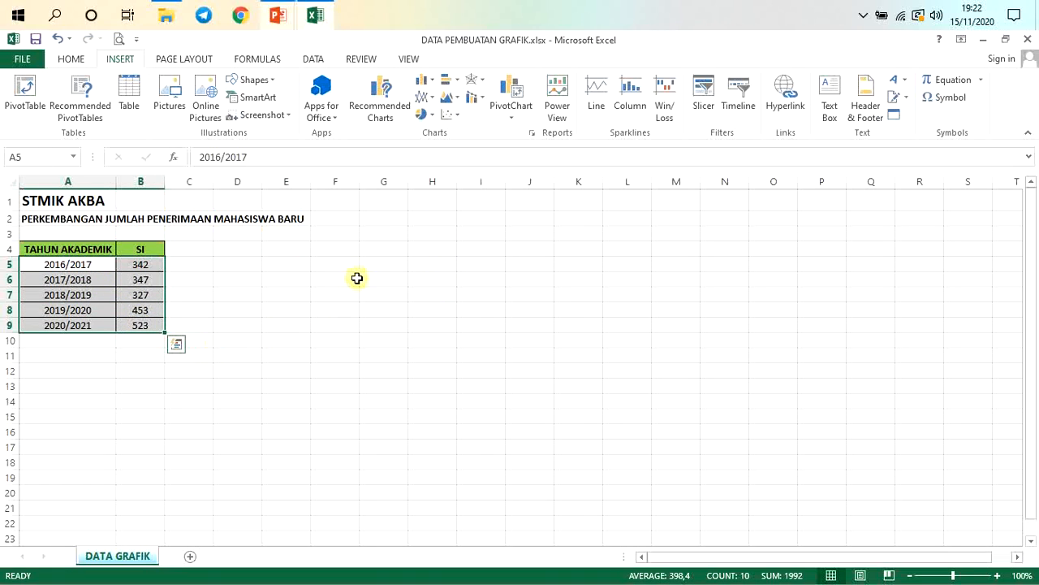
click(426, 80)
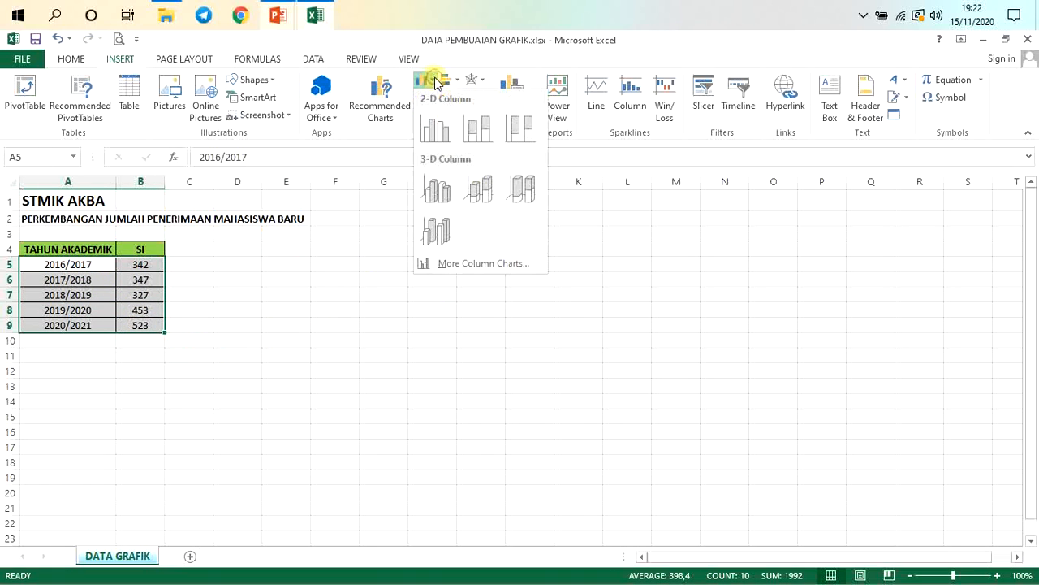
click(424, 114)
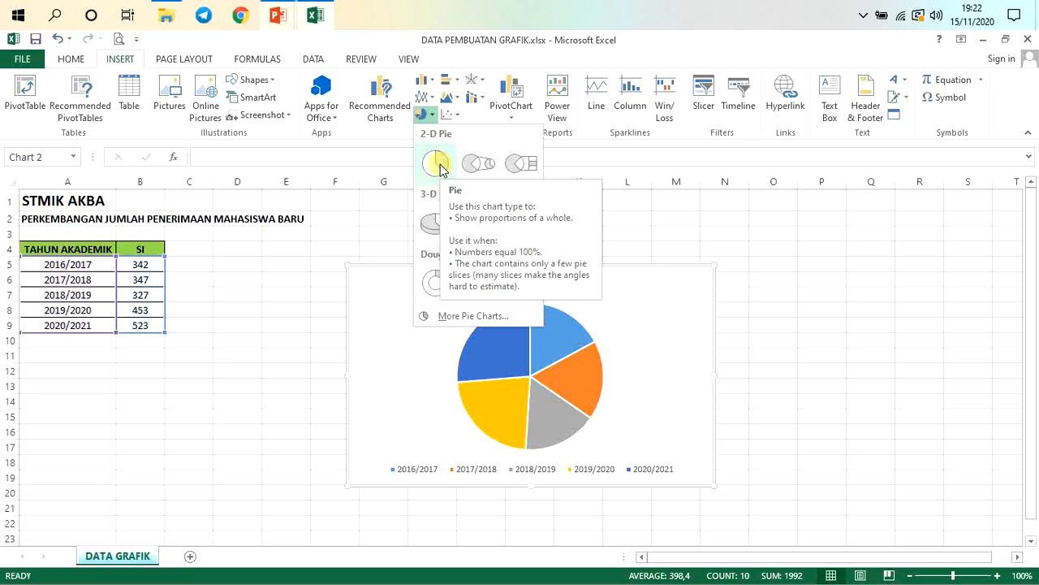
click(165, 363)
Examine the SI column as a single data series, together with the empty column C beside it.
click(145, 274)
drag(149, 264, 141, 295)
drag(95, 264, 93, 324)
click(146, 277)
drag(146, 264, 144, 323)
click(215, 285)
drag(158, 265, 156, 298)
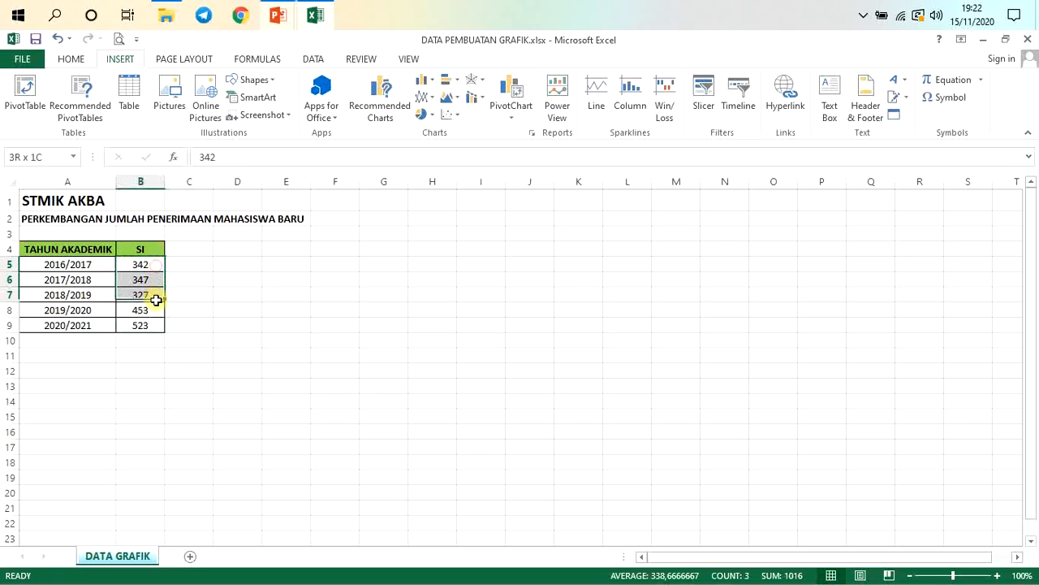
click(183, 264)
drag(189, 268, 179, 325)
click(194, 265)
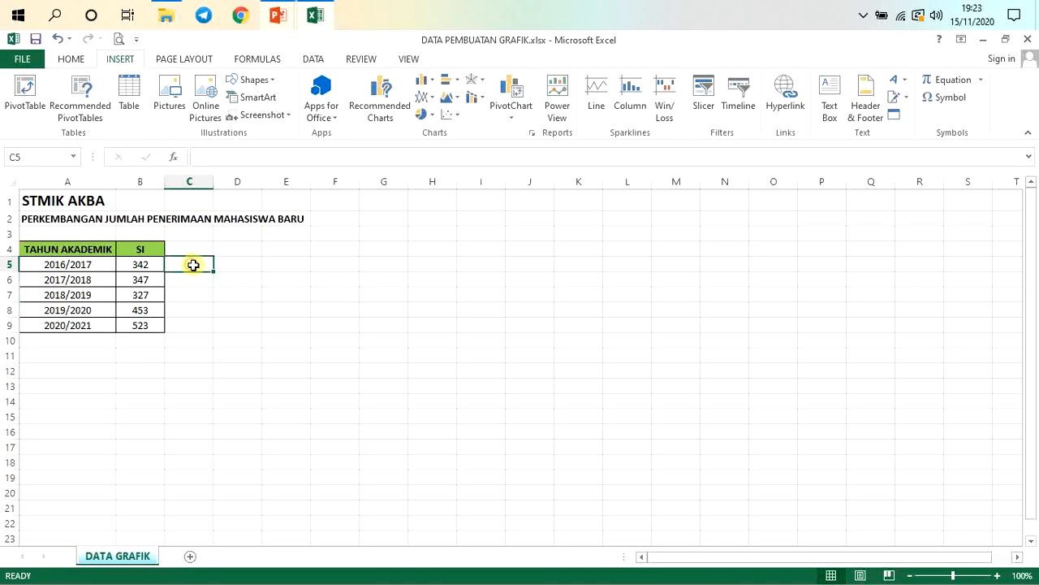
click(241, 267)
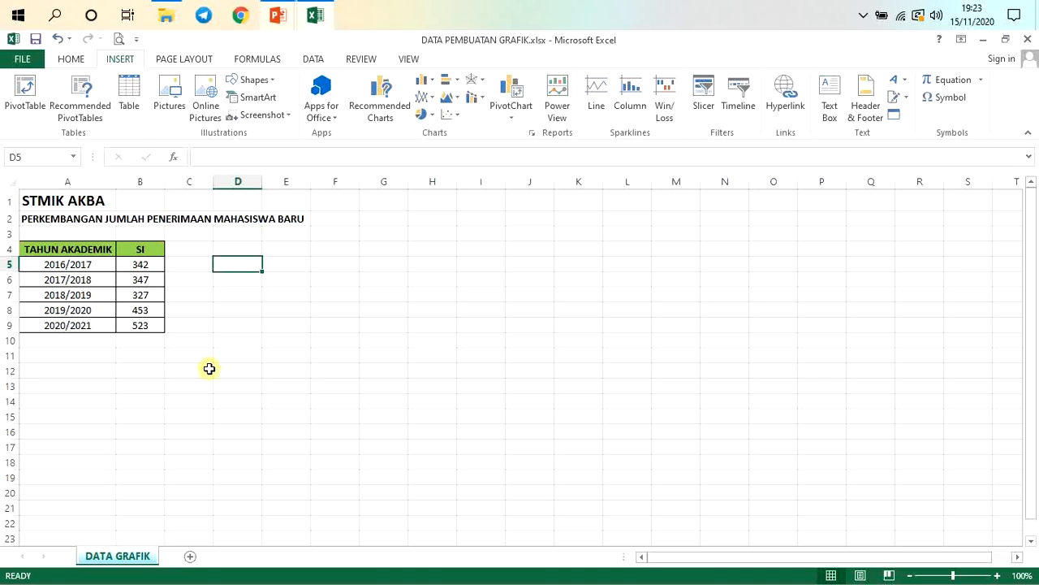
drag(196, 264, 200, 320)
click(312, 270)
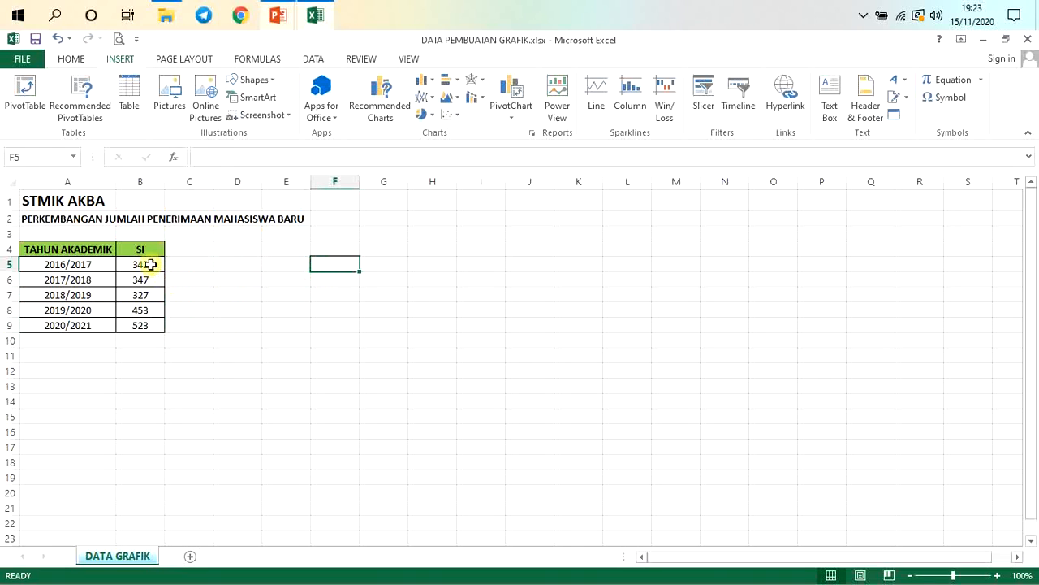
drag(159, 249, 187, 320)
click(186, 295)
drag(153, 249, 183, 325)
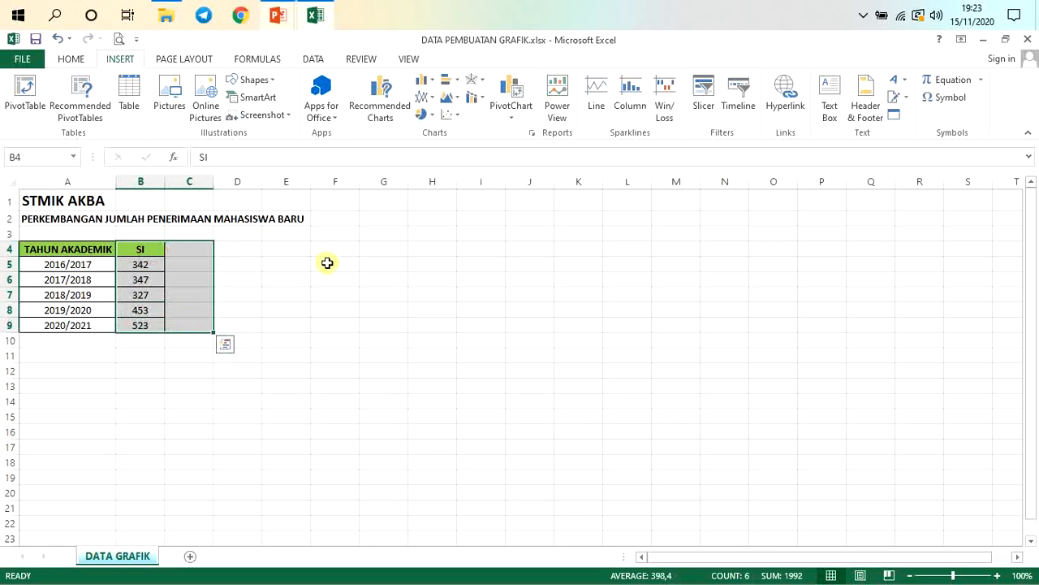
click(327, 262)
drag(153, 249, 175, 325)
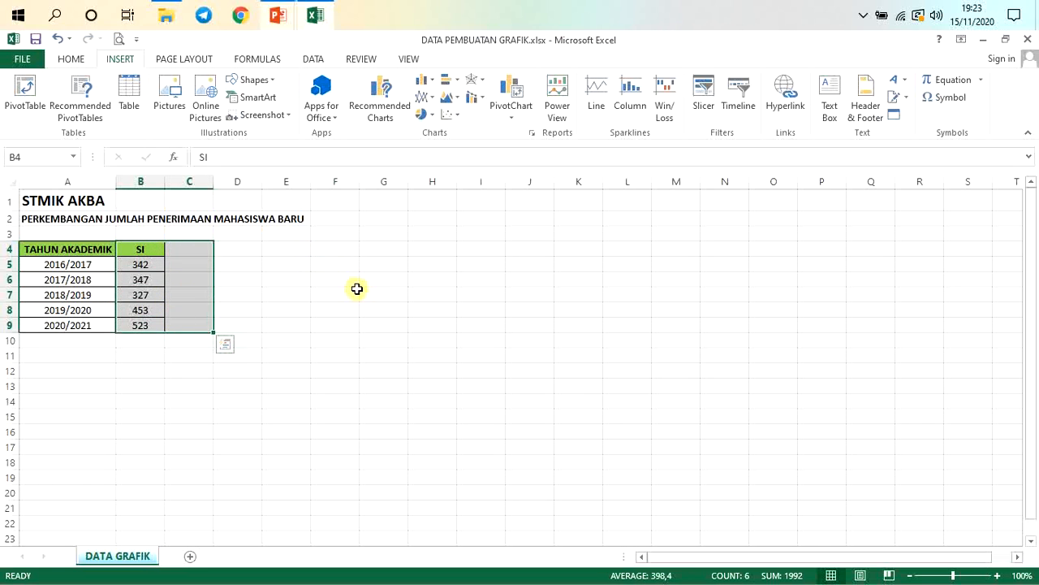
click(357, 289)
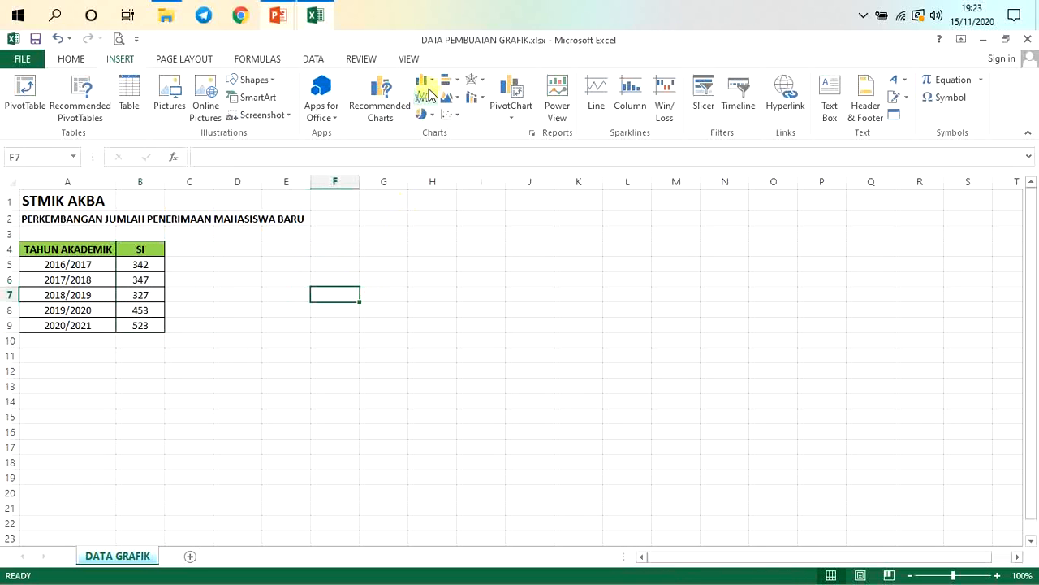
drag(56, 265, 132, 320)
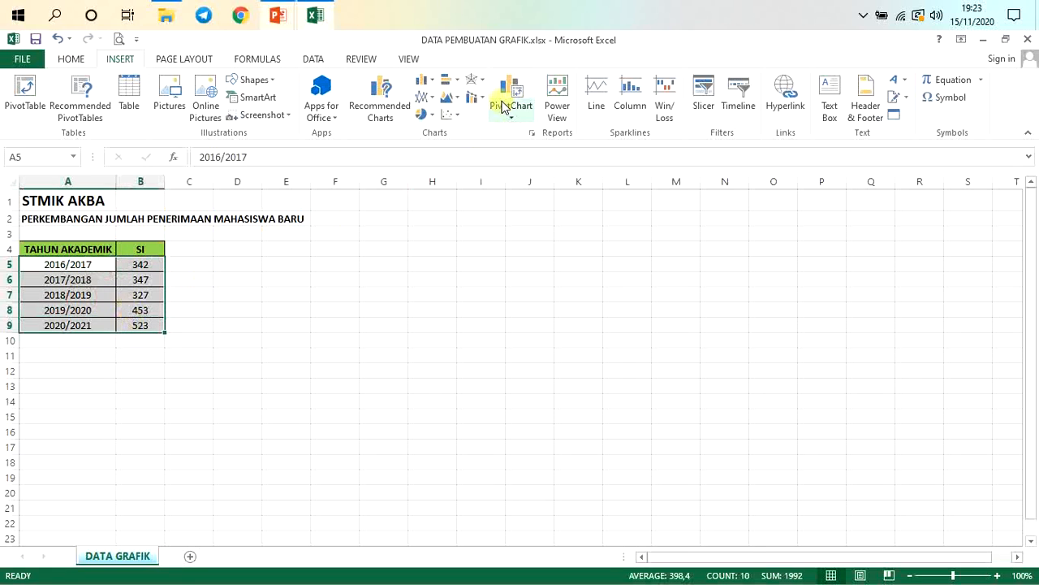
click(434, 116)
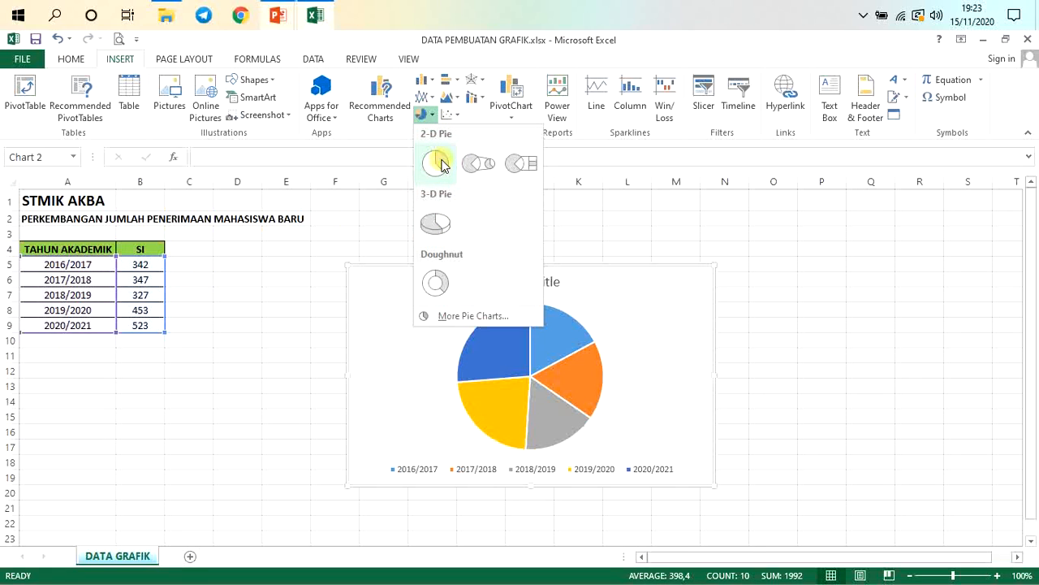
click(252, 347)
click(121, 290)
Insert a 2-D pie chart of the academic years and SI figures in A5:B9 and shift it slightly upward beside the table.
drag(104, 266, 139, 323)
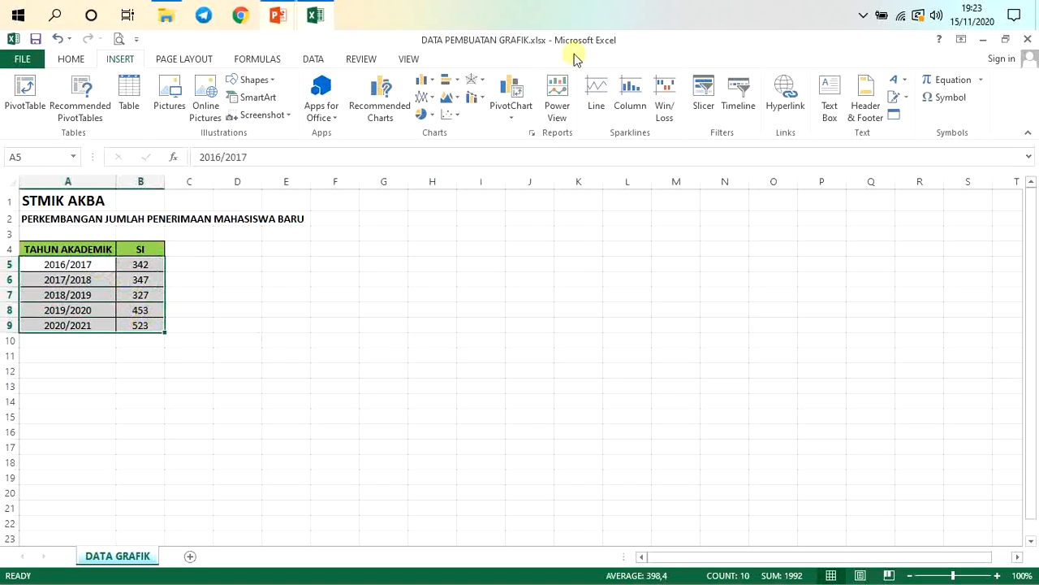
click(422, 113)
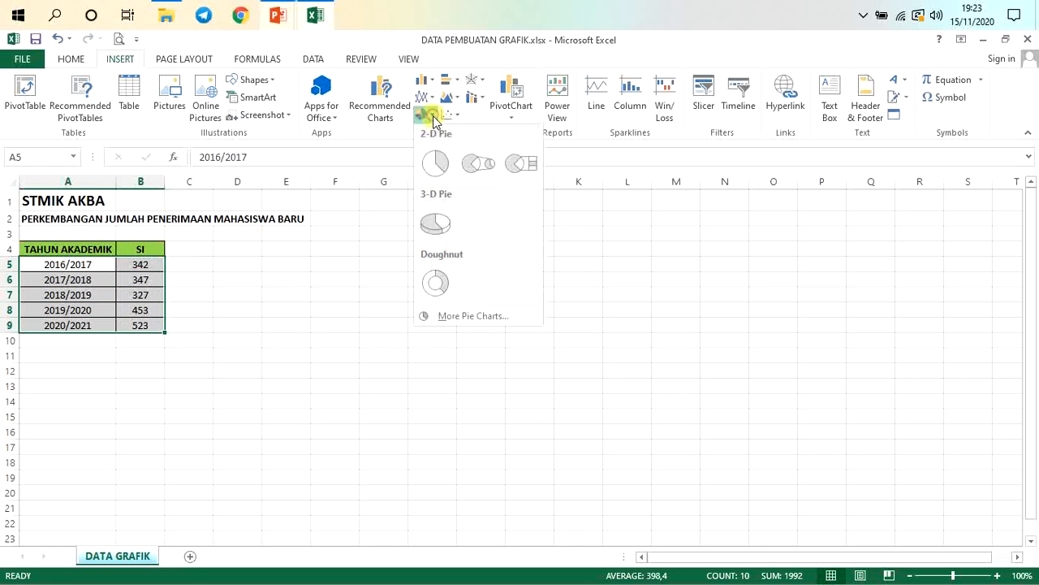
click(436, 164)
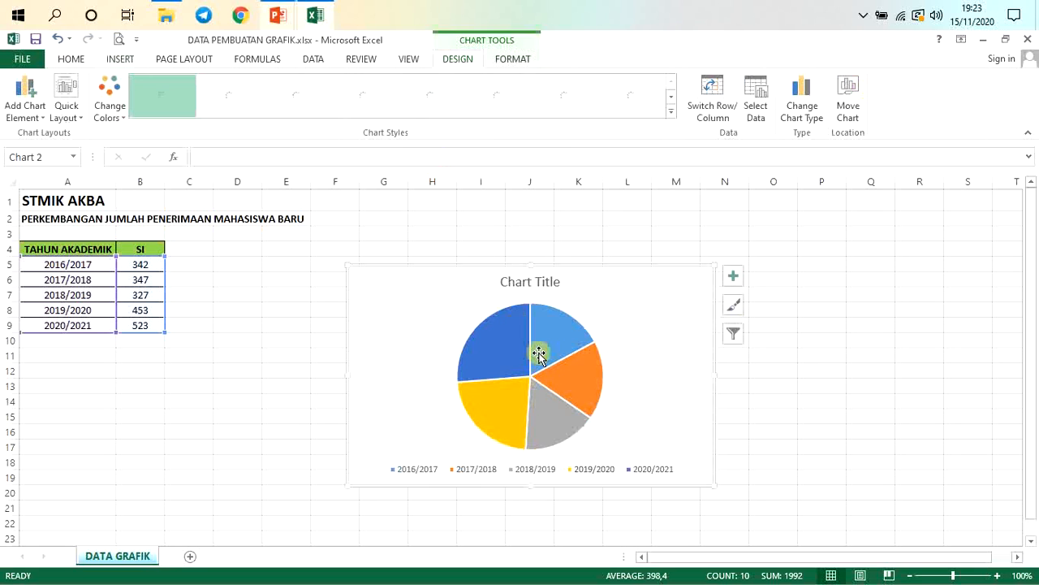
click(539, 353)
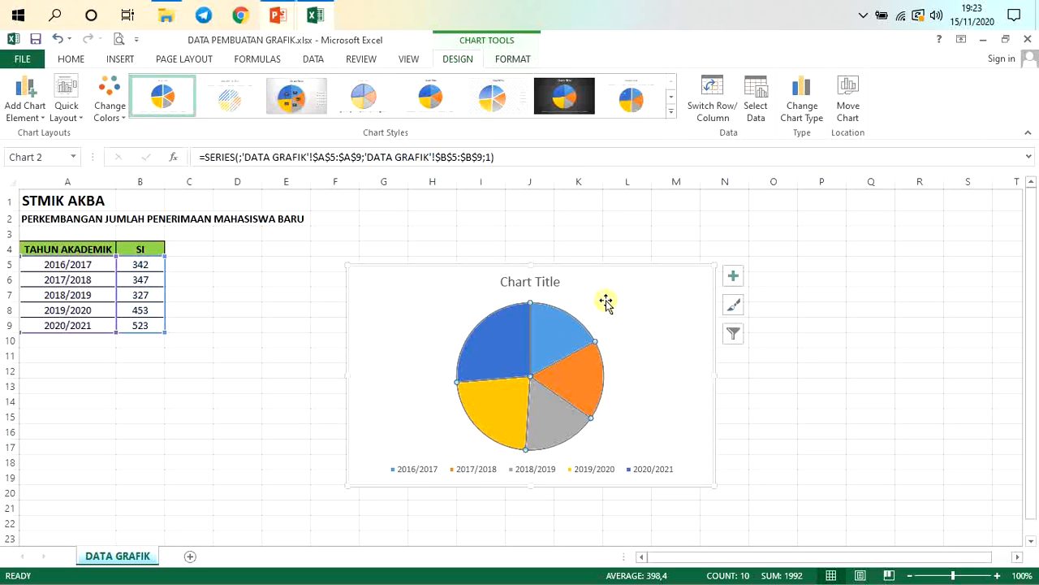
drag(588, 276, 606, 240)
Pull the pie slices slightly apart and apply the fifth chart style, with percentage labels inside the slices and the legend below.
click(631, 96)
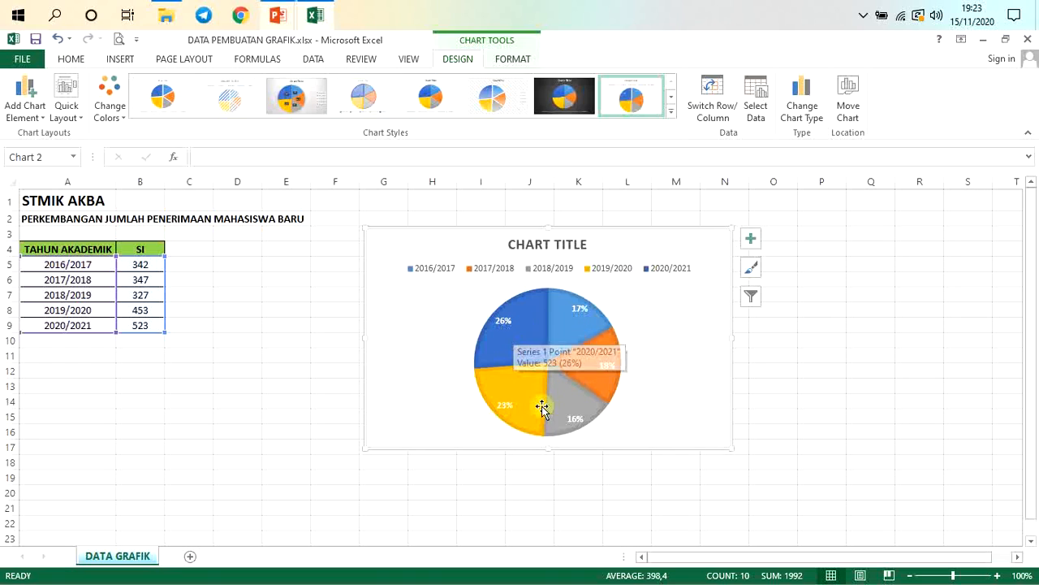
drag(567, 341, 585, 375)
click(590, 336)
drag(589, 369, 588, 364)
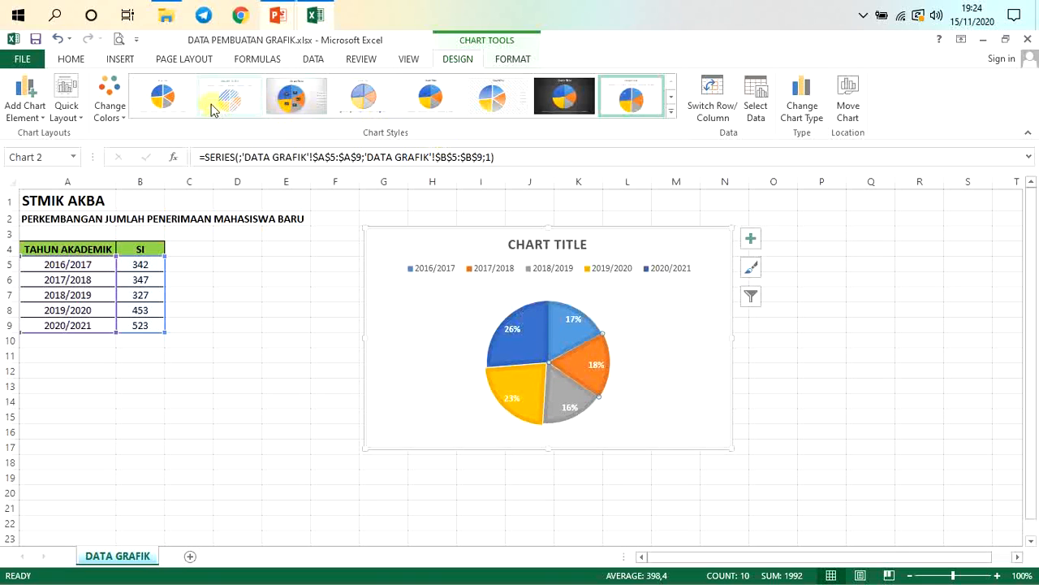
click(161, 96)
click(430, 96)
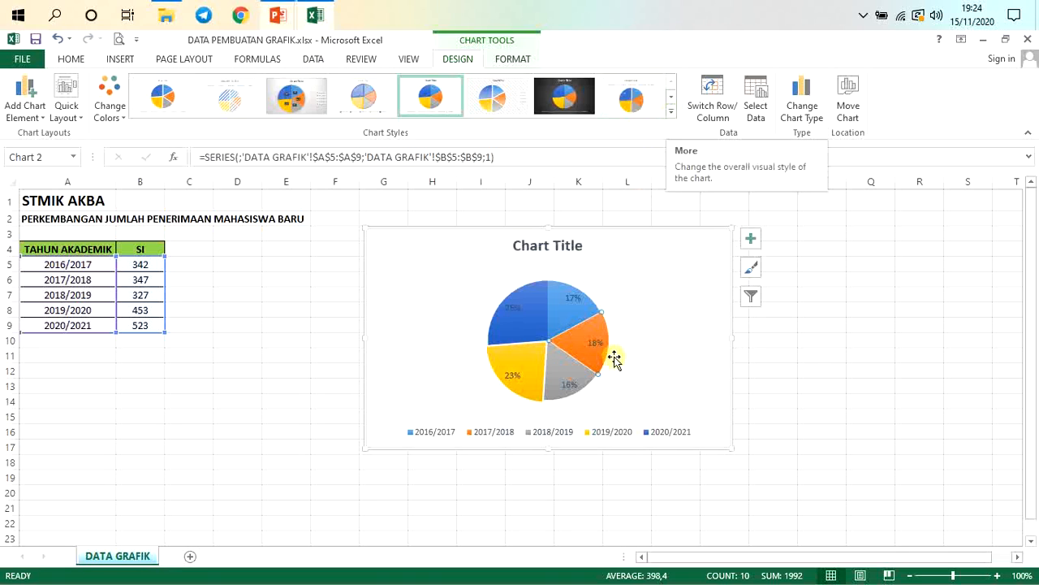
Replace the placeholder chart title with PERKEMBANGAN JUMLAH PENERIMAAN MHS BARU.
click(565, 253)
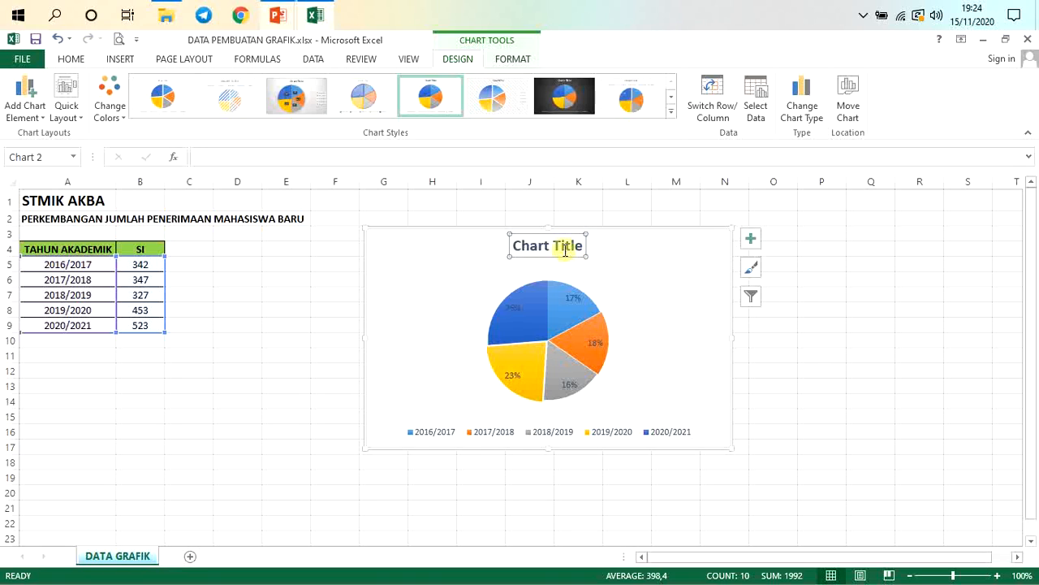
double_click(566, 245)
drag(513, 246, 587, 246)
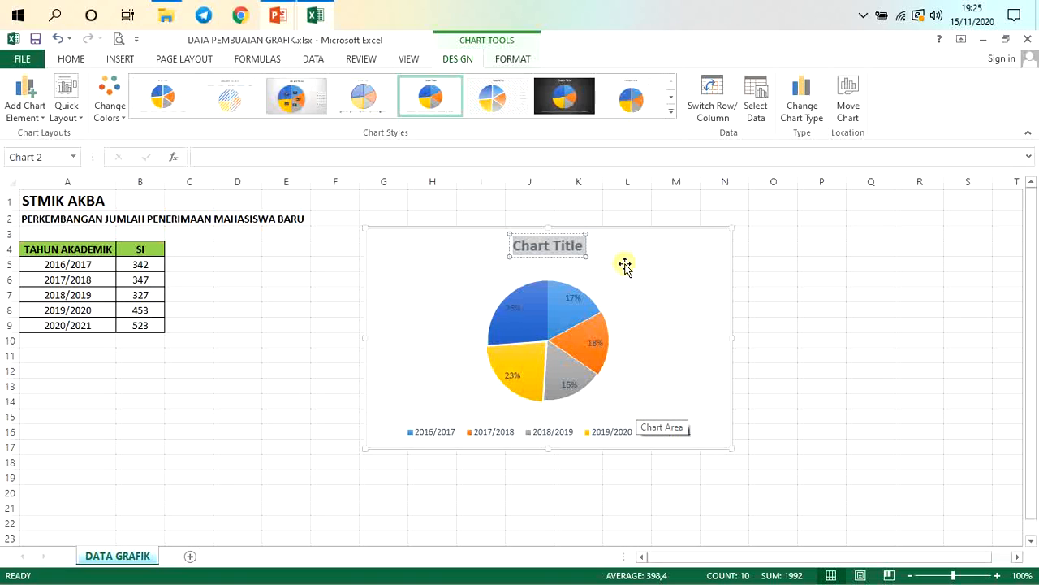
text(PERKEMBA)
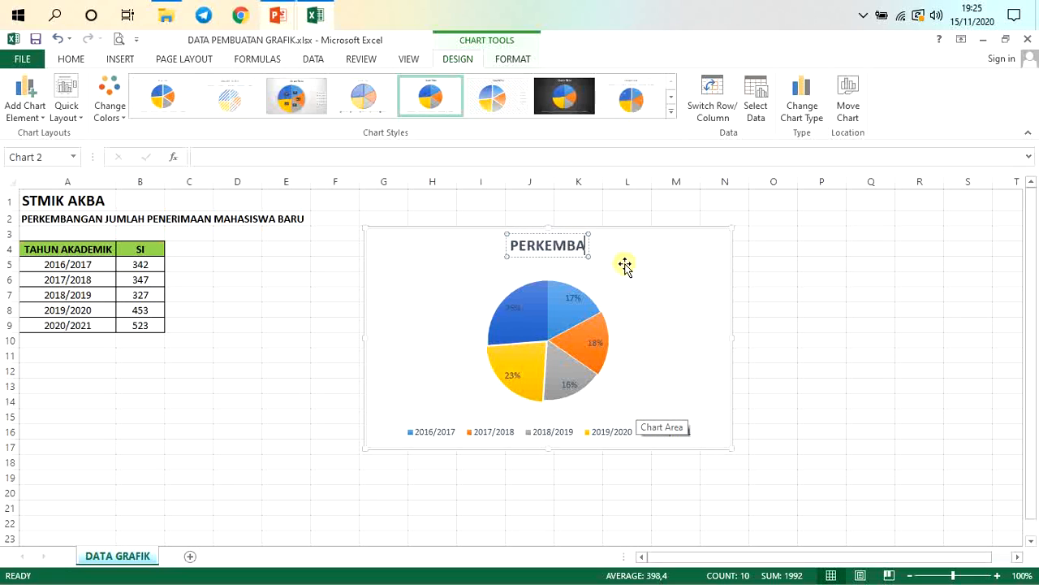
text(NGAN JUM)
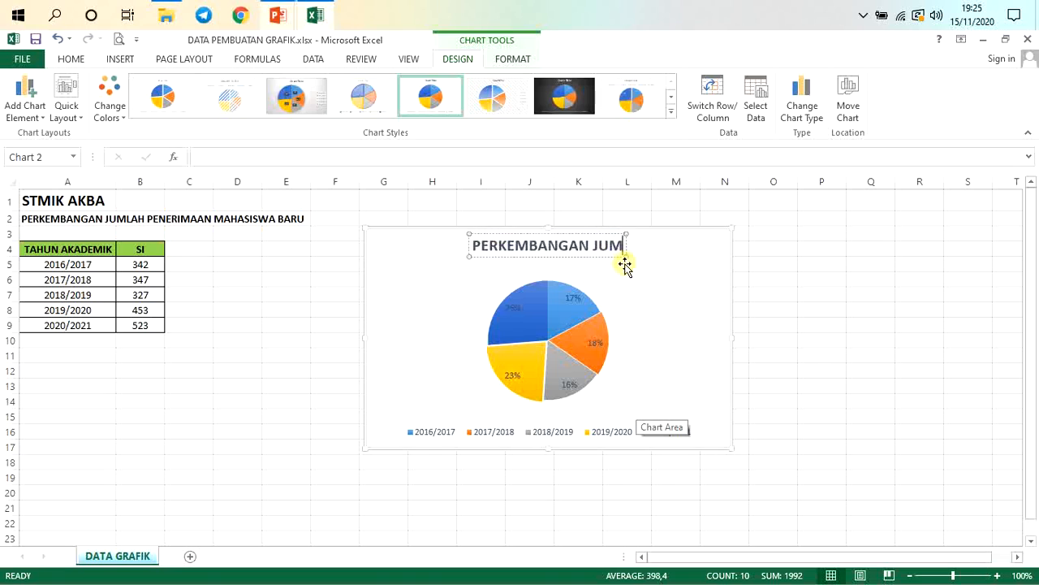
text(LAH PENERUM)
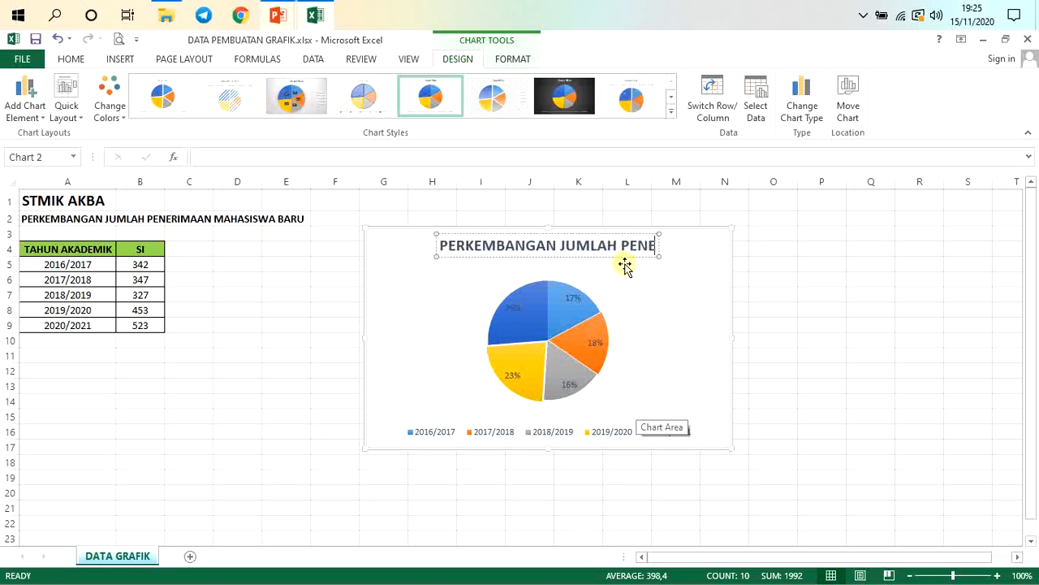
key(BackSpace)
key(BackSpace)
text(I)
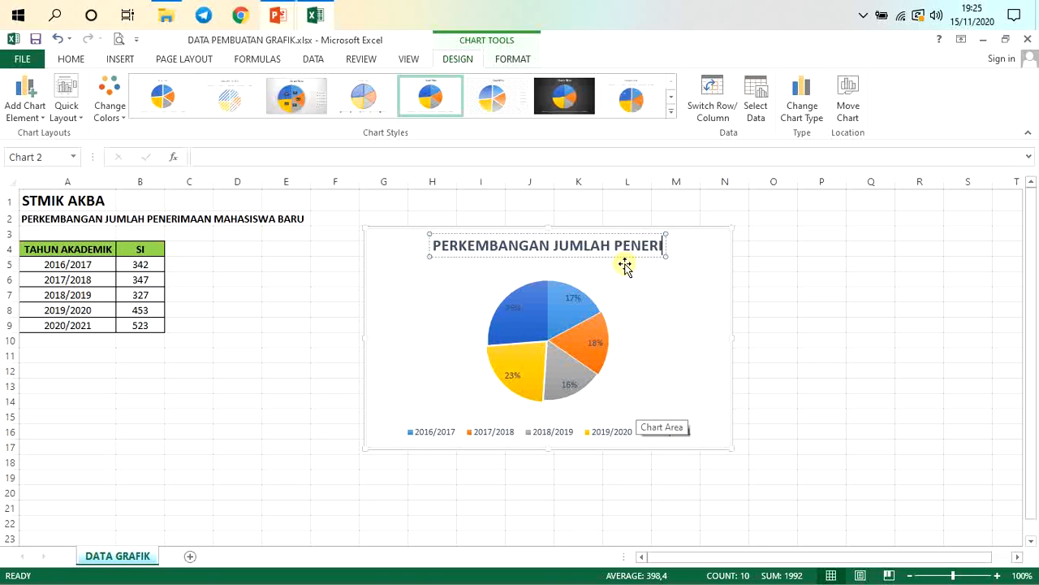
text(MAAN MA)
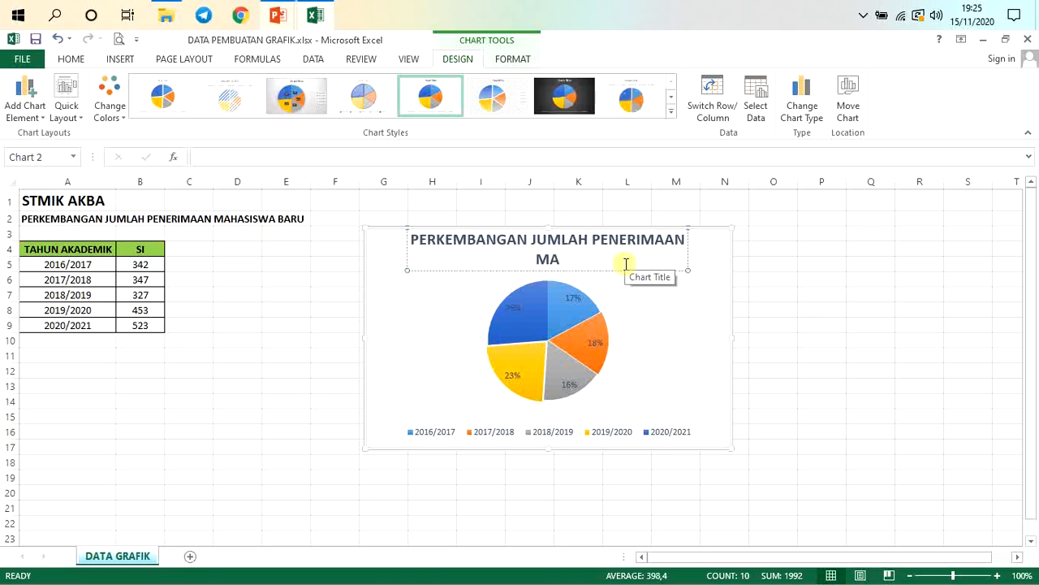
key(BackSpace)
text(HS BARU)
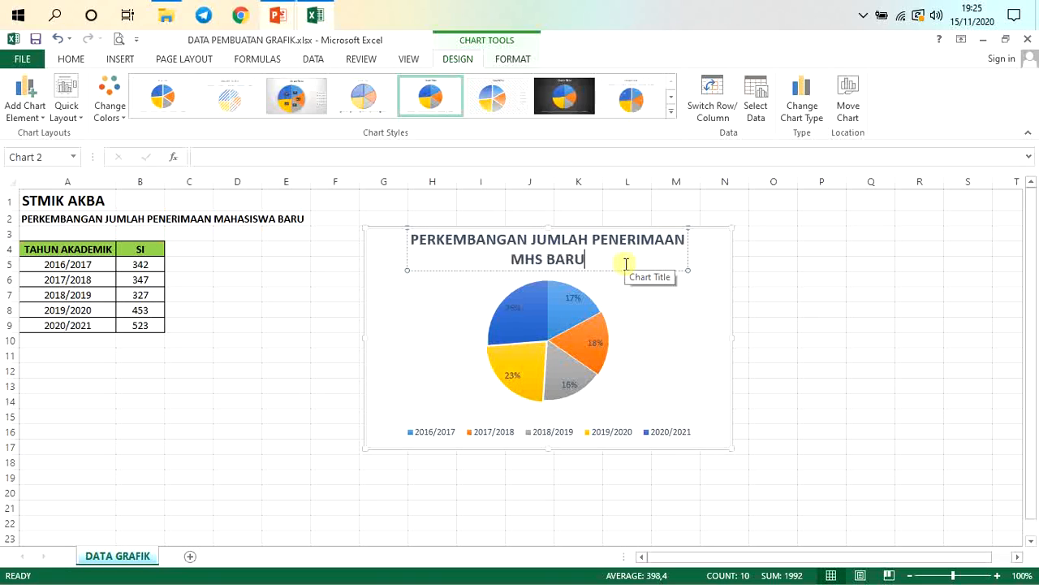
click(703, 300)
Move the chart title slightly lower within the chart area.
click(605, 252)
drag(596, 278, 592, 288)
click(857, 312)
click(648, 260)
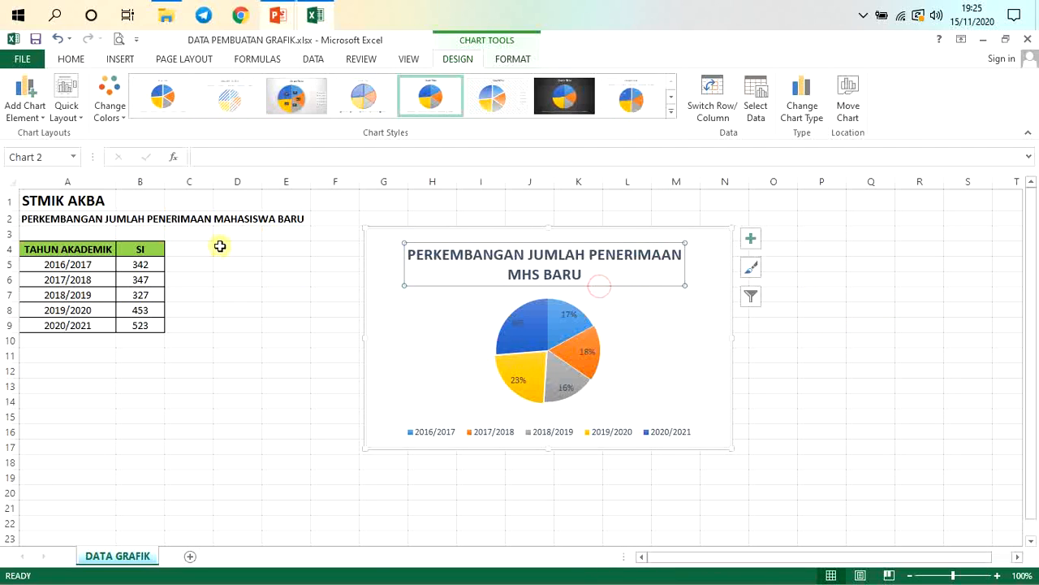
Examine the charted data range A5:B9 and the empty header cell C4 beside the SI column.
drag(80, 270, 141, 327)
click(202, 297)
drag(104, 267, 151, 324)
click(182, 248)
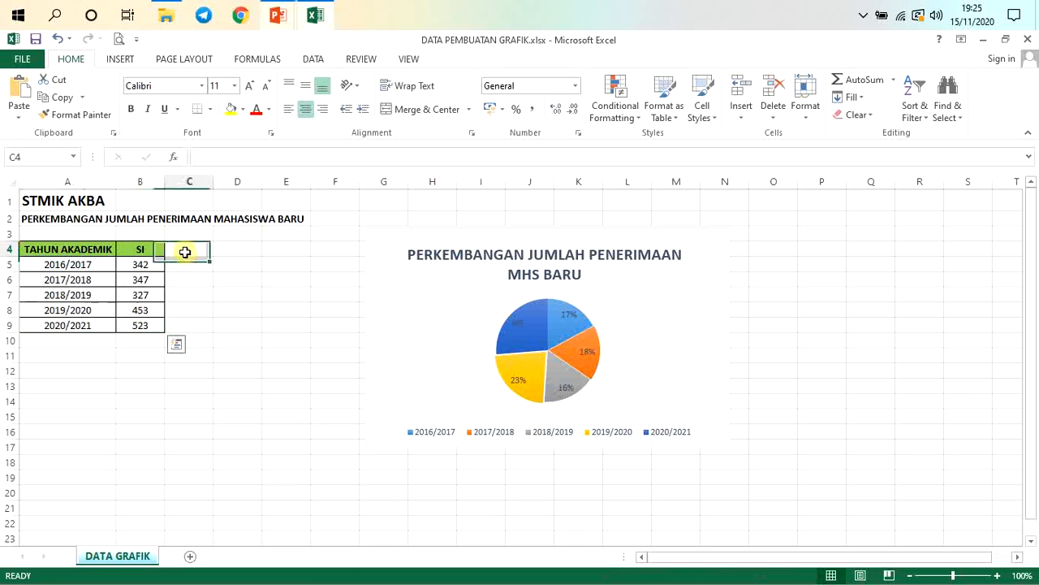
drag(104, 269, 144, 325)
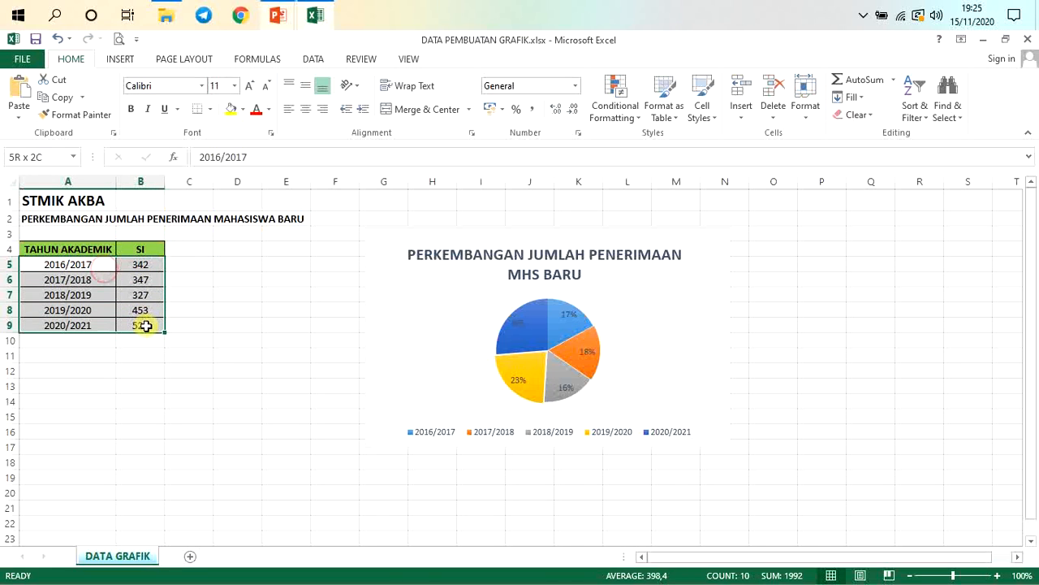
click(186, 249)
drag(103, 268, 141, 322)
click(236, 294)
drag(104, 262, 146, 325)
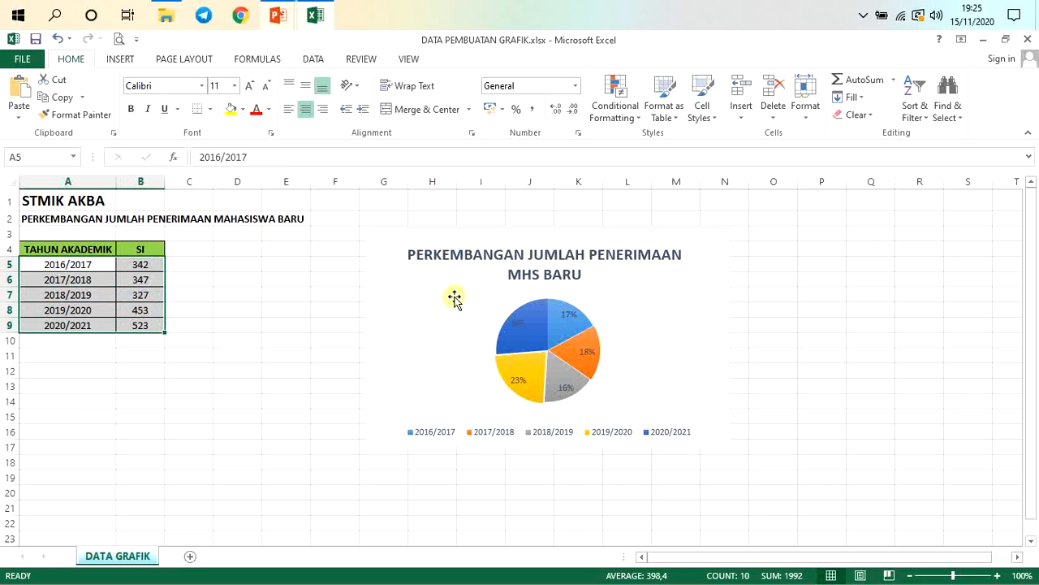
Change the pie chart into a 2-D clustered column chart.
click(462, 248)
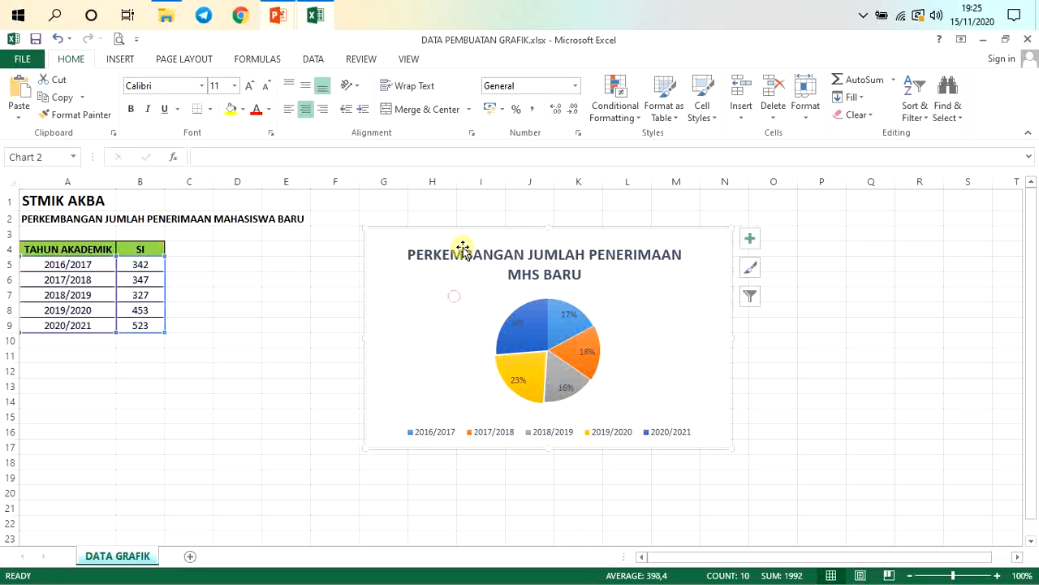
click(114, 58)
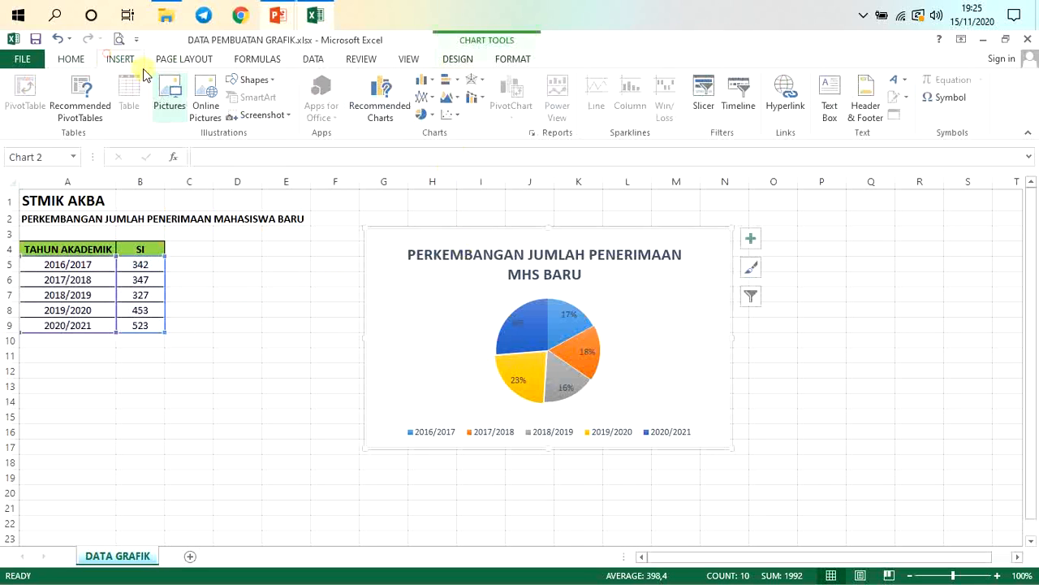
click(424, 80)
click(446, 140)
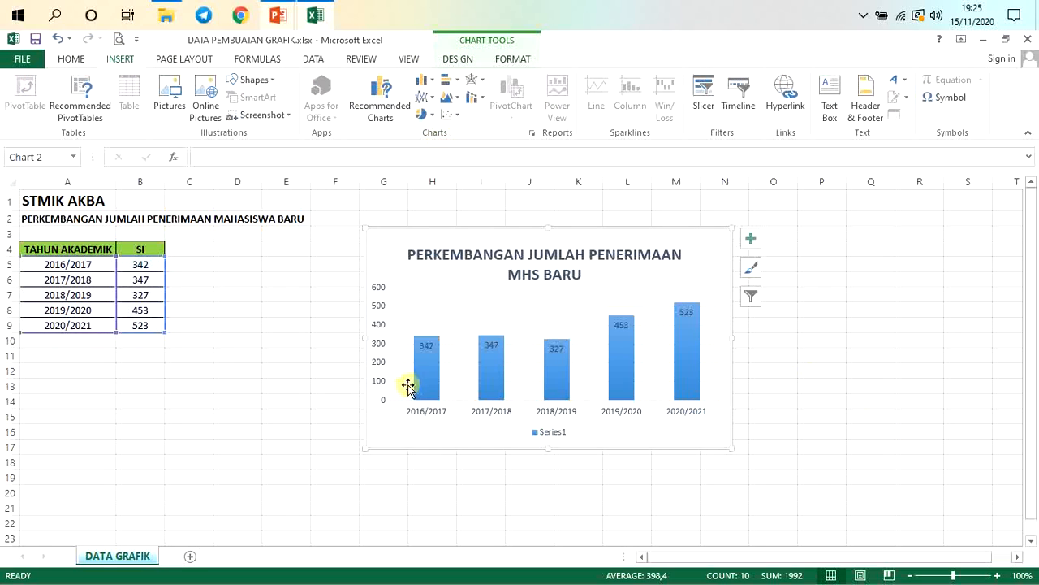
Compare the column chart's legend entry with the SI figures in B5:B9.
click(550, 434)
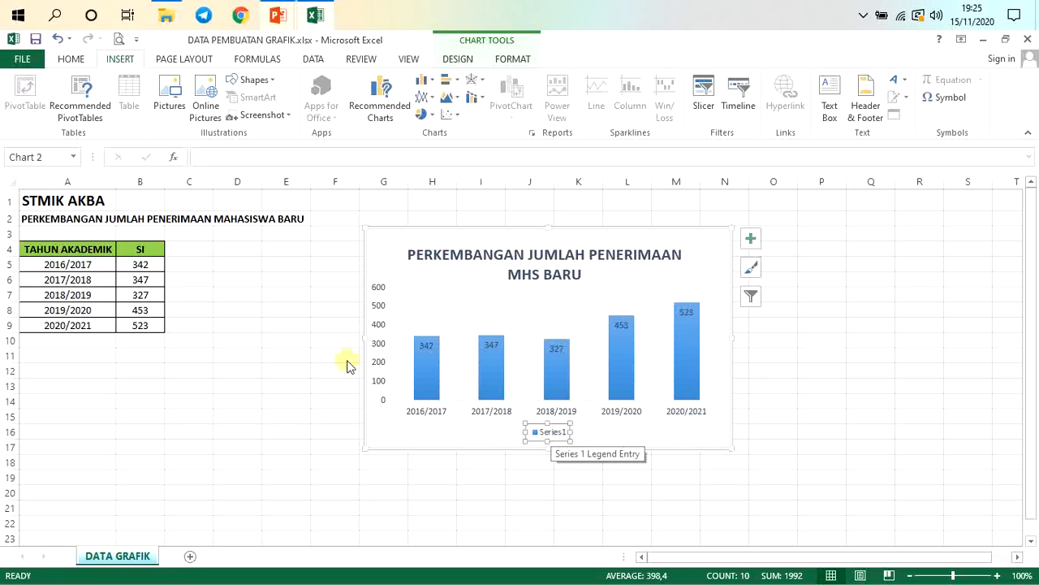
drag(140, 264, 140, 325)
click(545, 435)
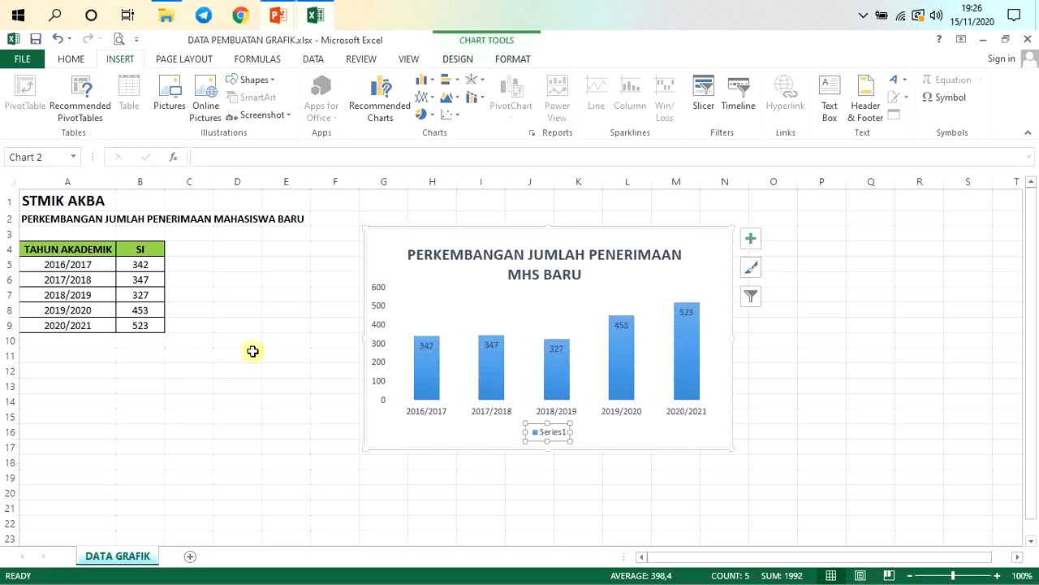
Enter the header TI in cell C4 and centre it.
click(187, 250)
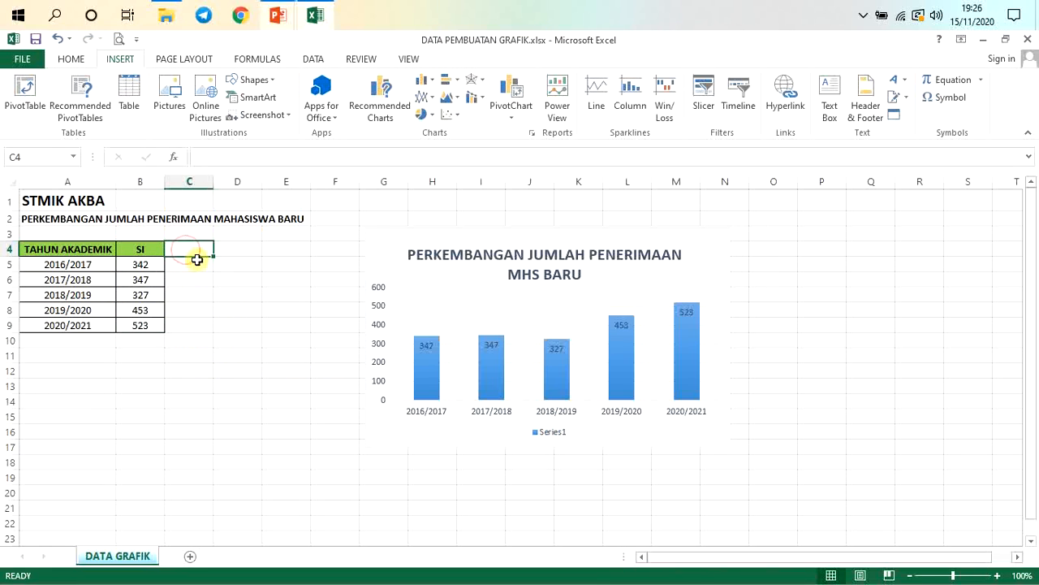
text(TI)
click(207, 297)
click(191, 251)
click(71, 58)
click(306, 108)
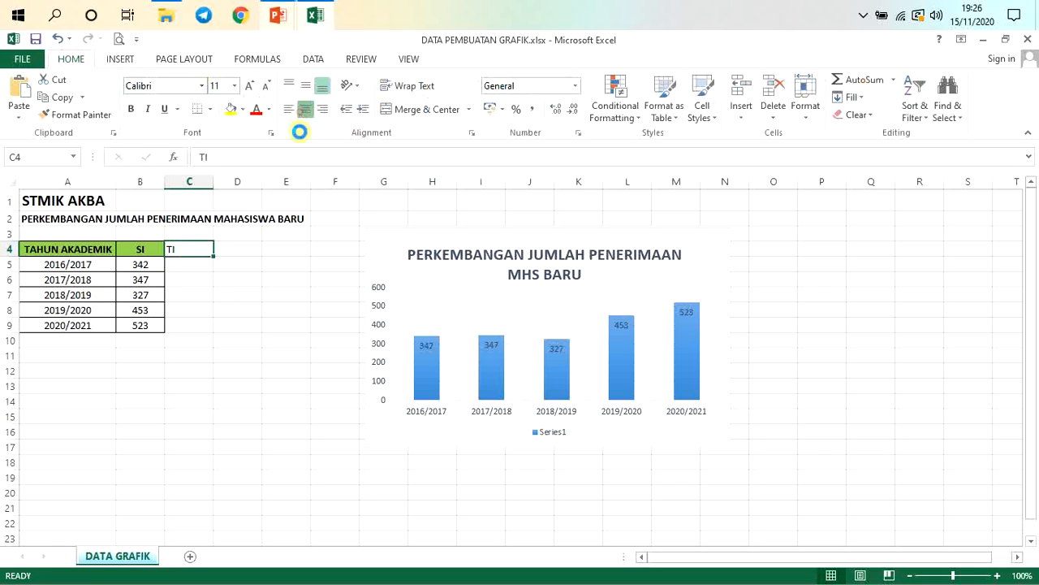
Fill the TI column in C5:C9 with the values 323, 453, 453, 234 and 507.
click(186, 266)
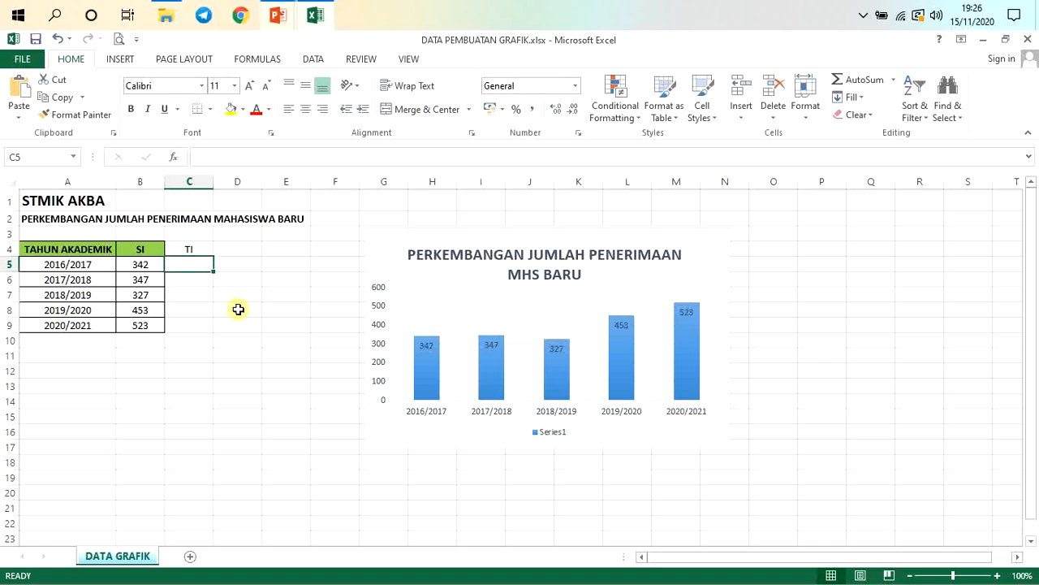
text(323)
key(Return)
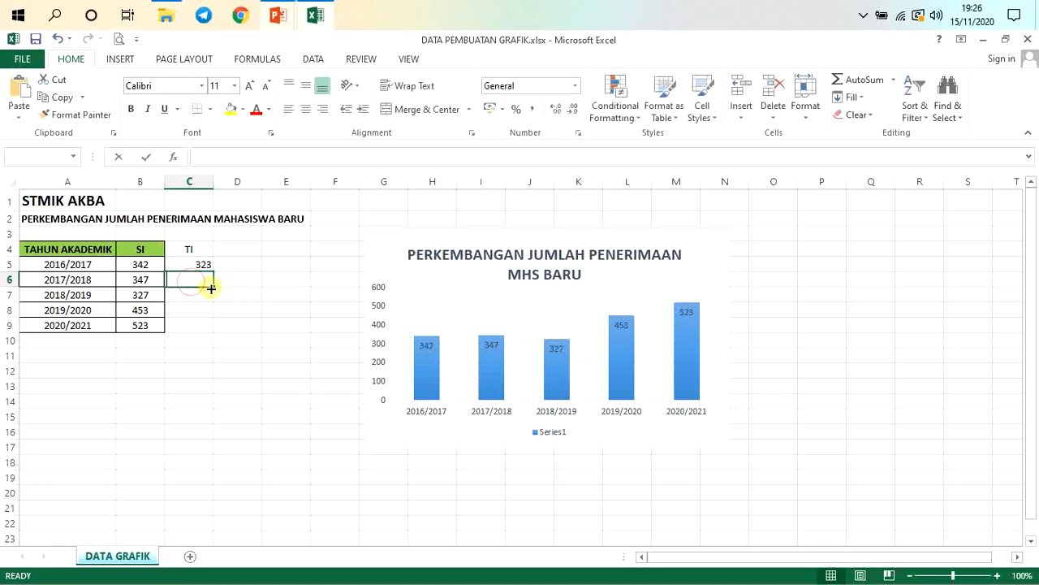
text(453)
key(Return)
text(453)
key(Return)
text(234)
key(Return)
text(507)
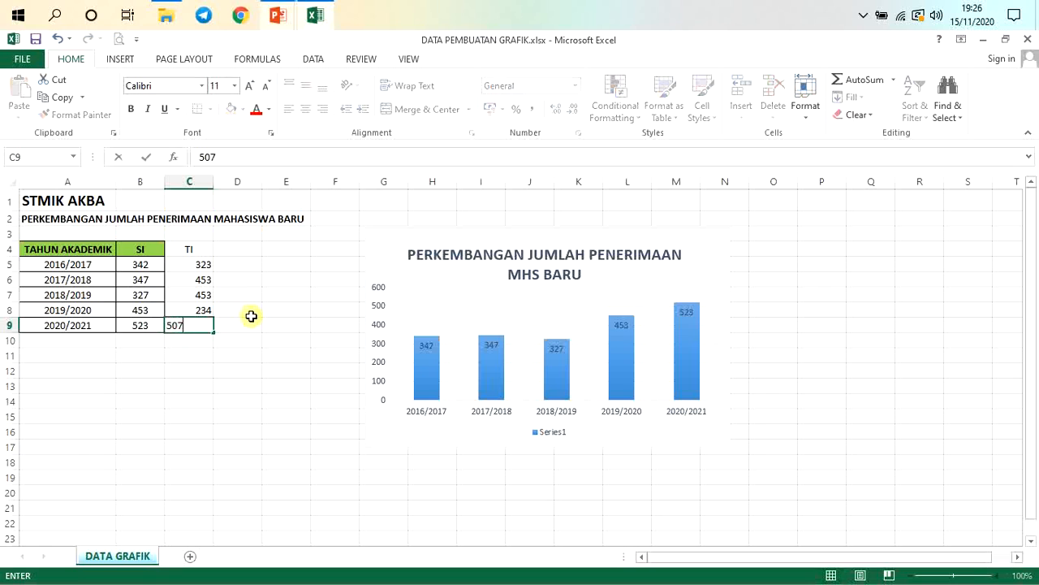
click(218, 356)
Apply cell borders and centre alignment to the SI and TI columns in B4:C9.
drag(203, 263, 195, 338)
drag(145, 249, 202, 325)
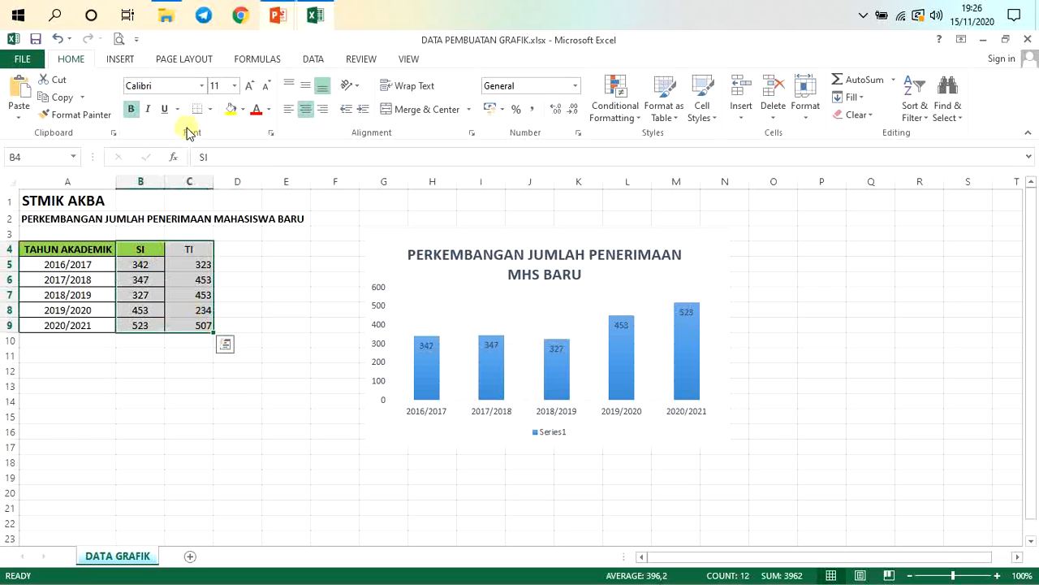
click(213, 117)
click(218, 236)
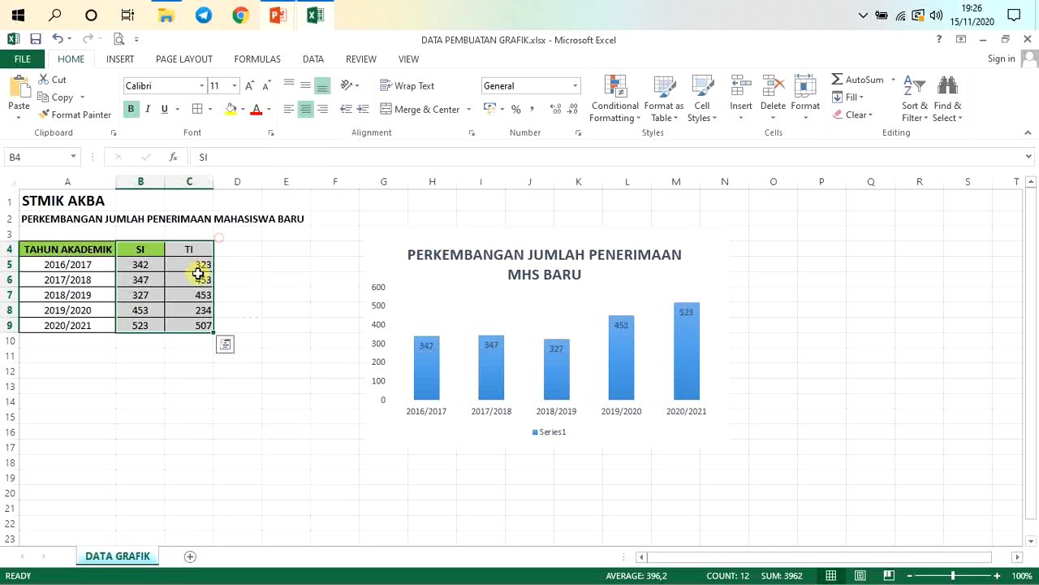
click(307, 108)
Fill the SI and TI header cells B4:C4 with the standard light green colour.
drag(152, 248, 188, 248)
click(243, 109)
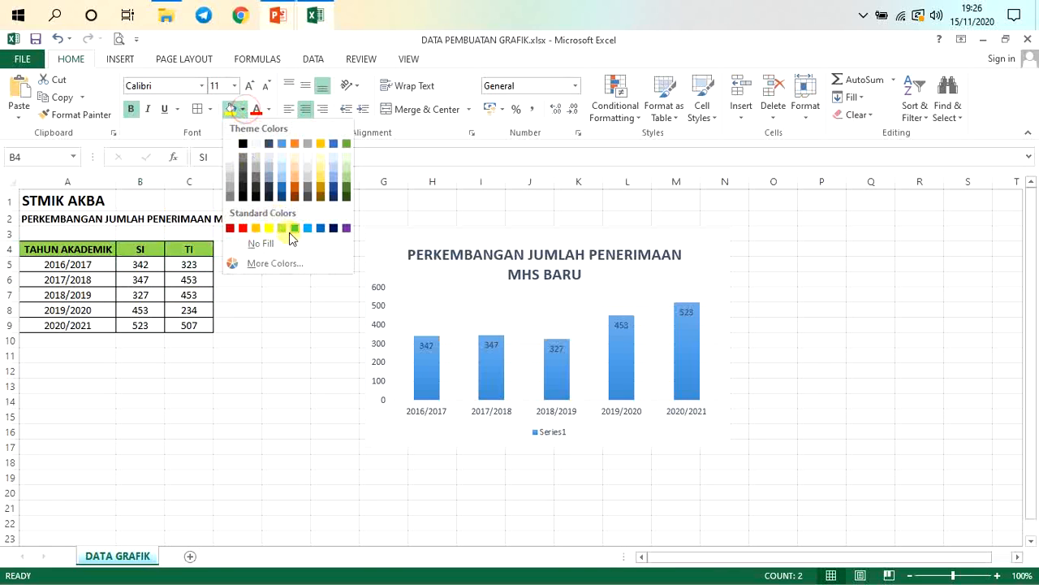
click(282, 228)
click(286, 325)
Extend the chart's data range to include the TI values in C5:C9 as a second series.
click(510, 387)
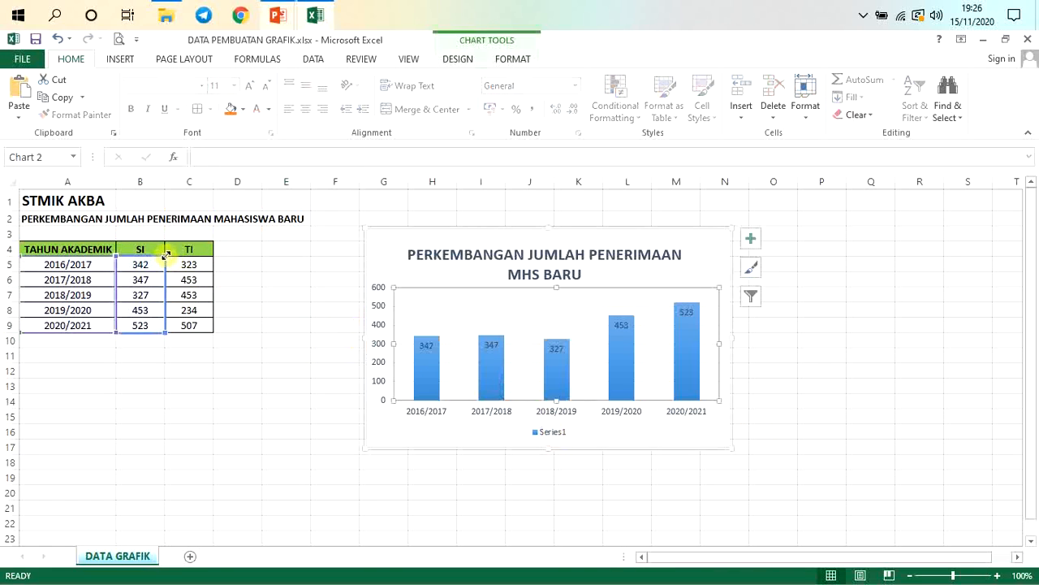
mouse_move(165, 257)
mouse_down()
mouse_move(186, 266)
mouse_move(215, 257)
mouse_move(180, 259)
mouse_up()
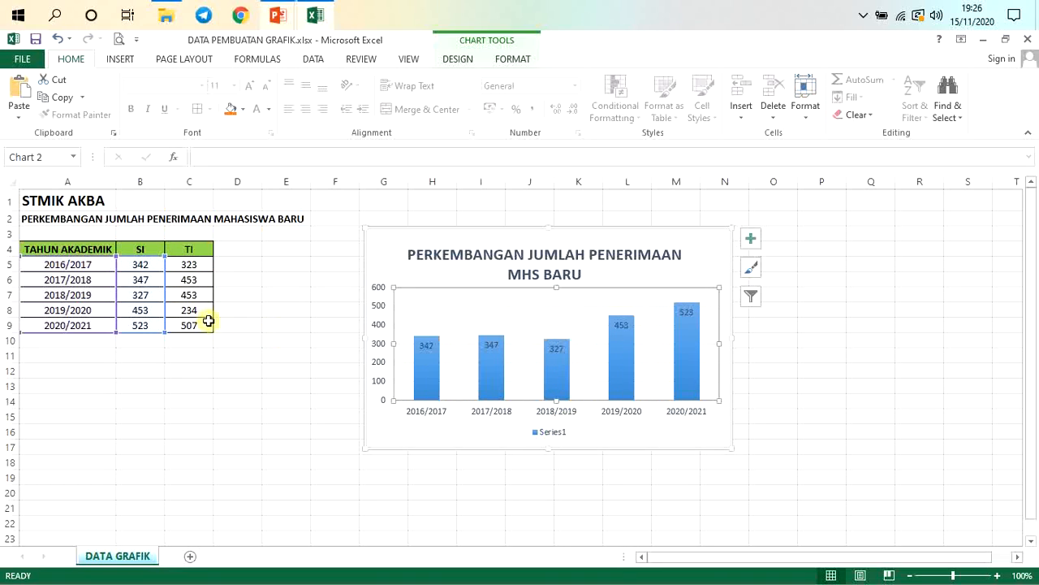
drag(165, 257, 203, 260)
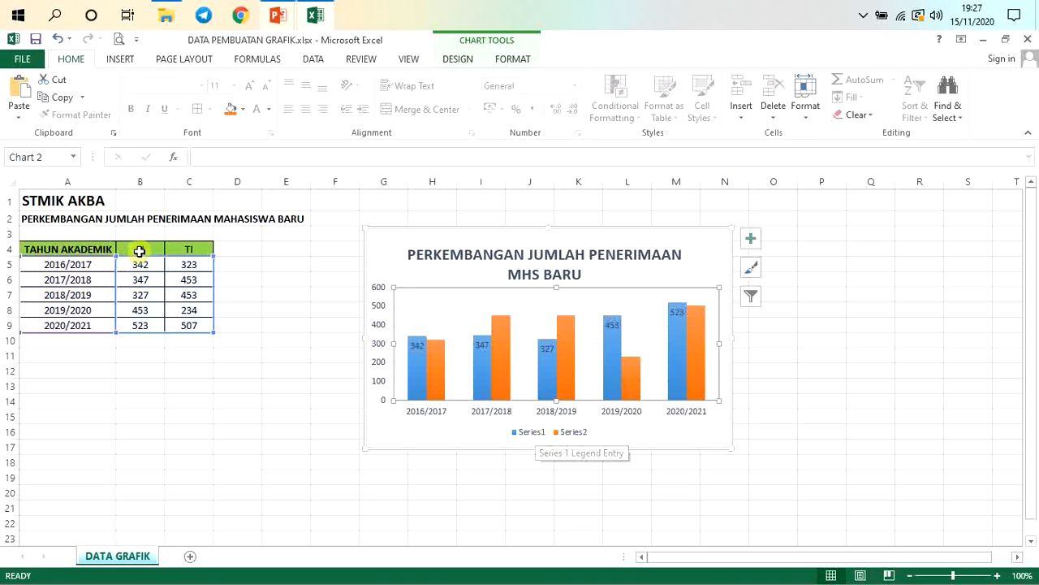
Open the formatting options of the chart legend.
click(553, 433)
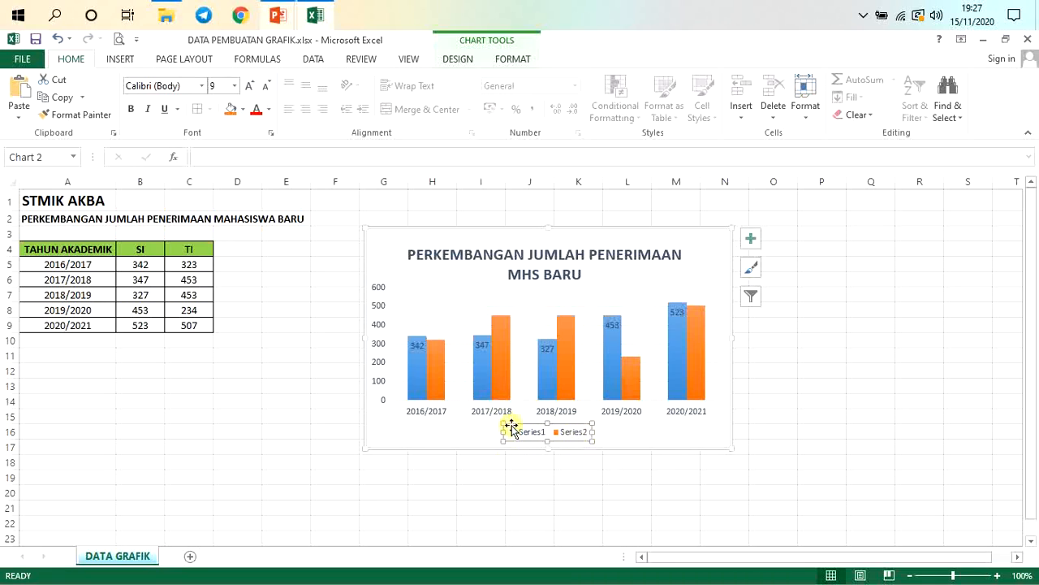
right_click(533, 438)
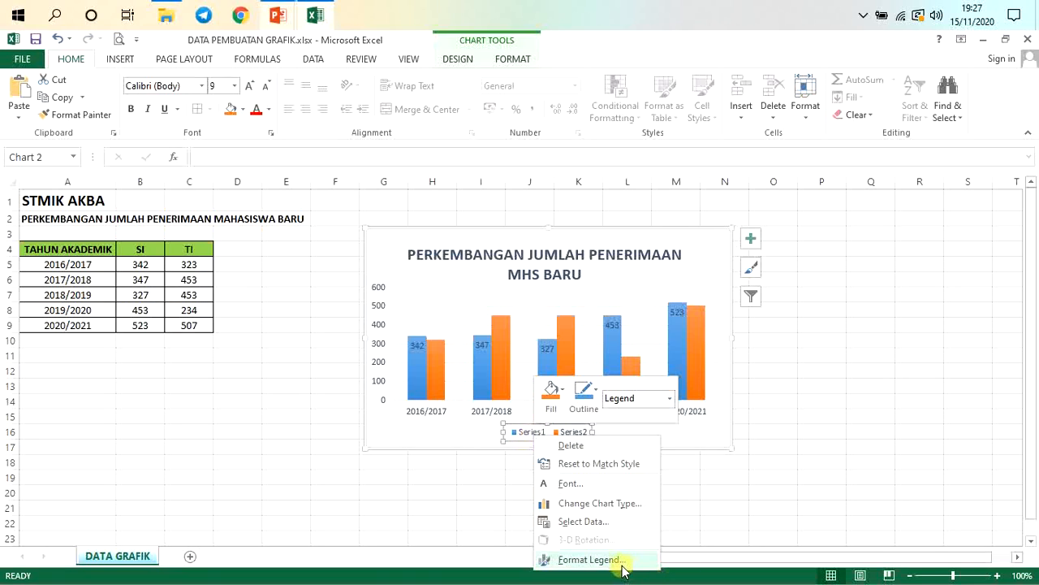
click(479, 461)
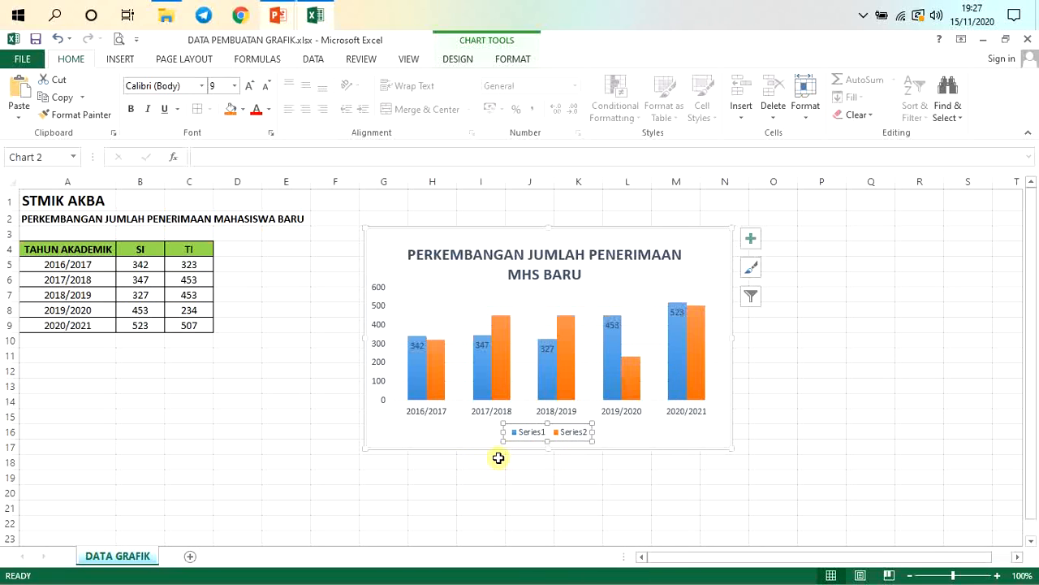
right_click(536, 436)
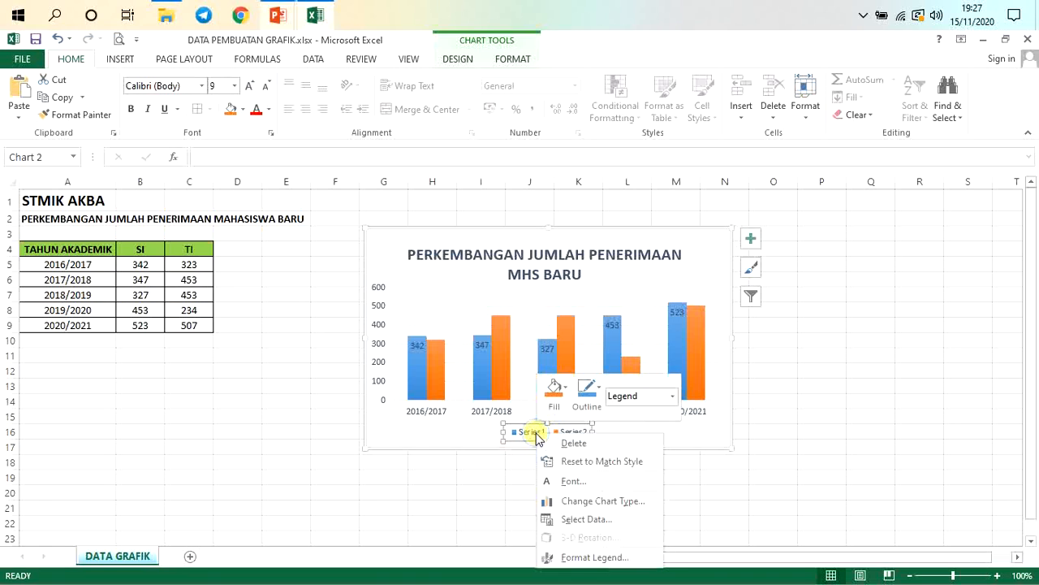
click(611, 562)
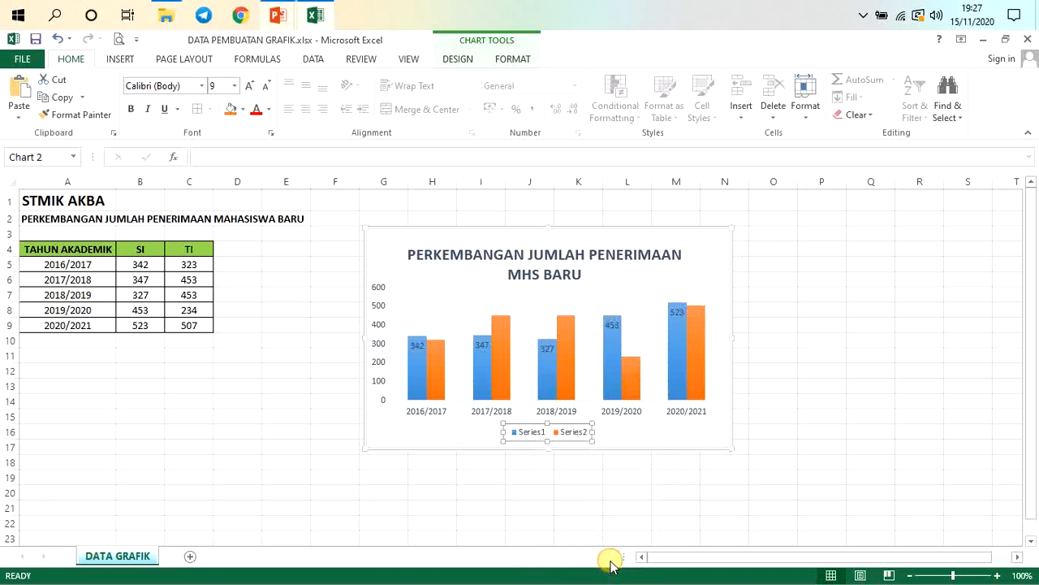
Rename the first chart series to Sistem Informasi in the chart's data source settings.
right_click(552, 436)
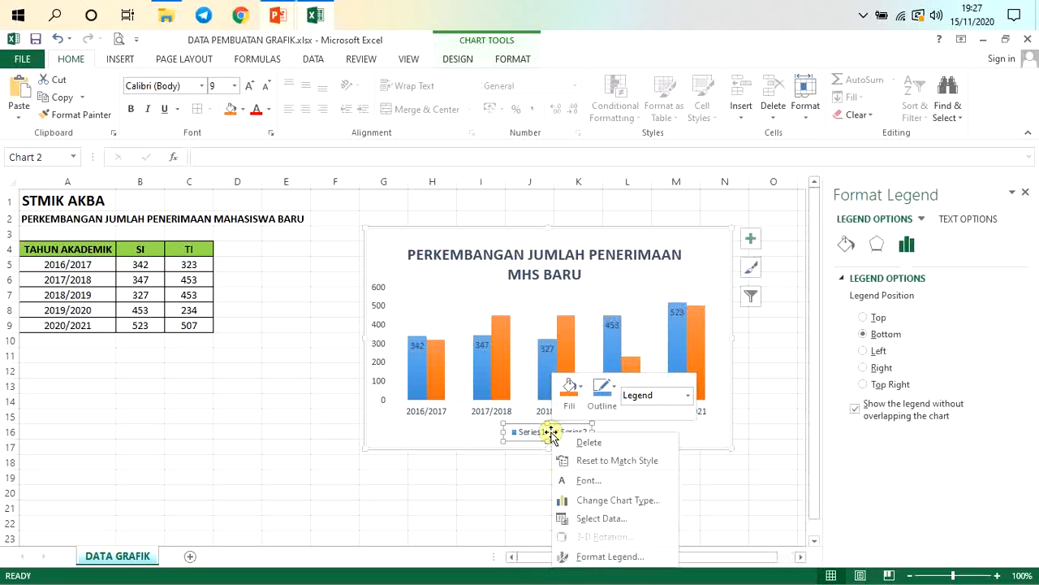
click(615, 519)
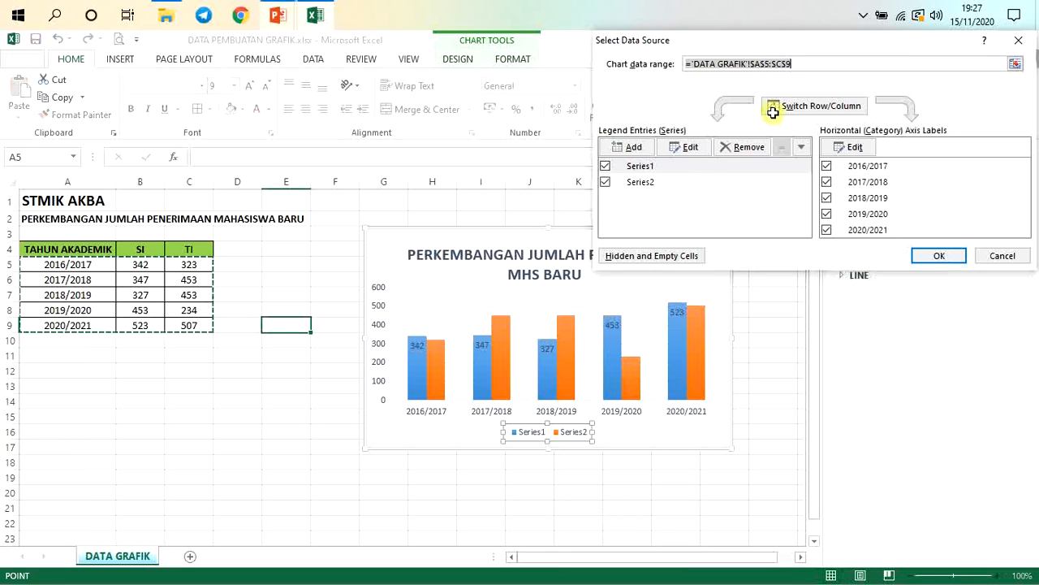
click(647, 180)
drag(758, 43, 680, 49)
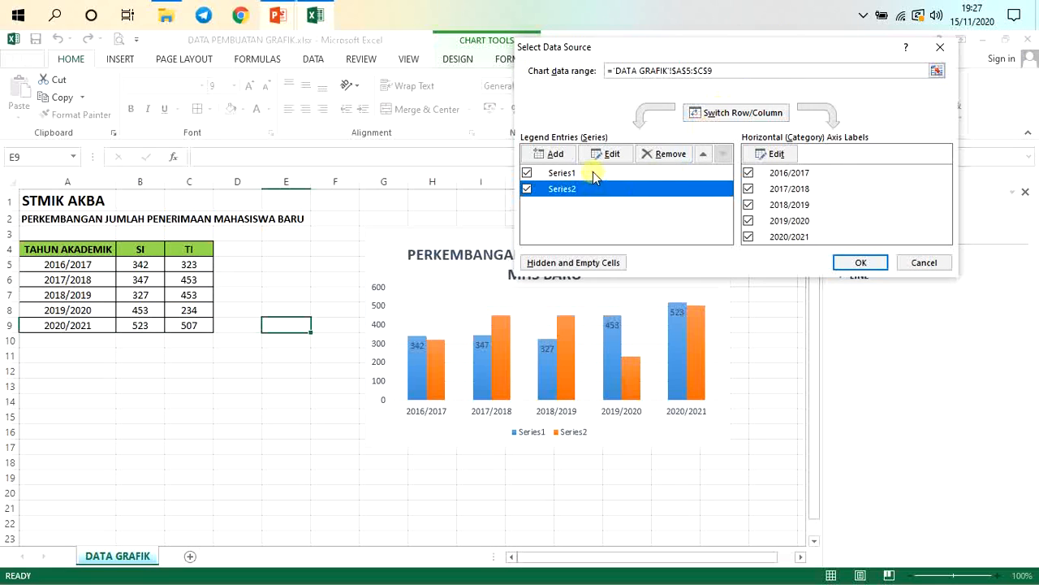
click(556, 177)
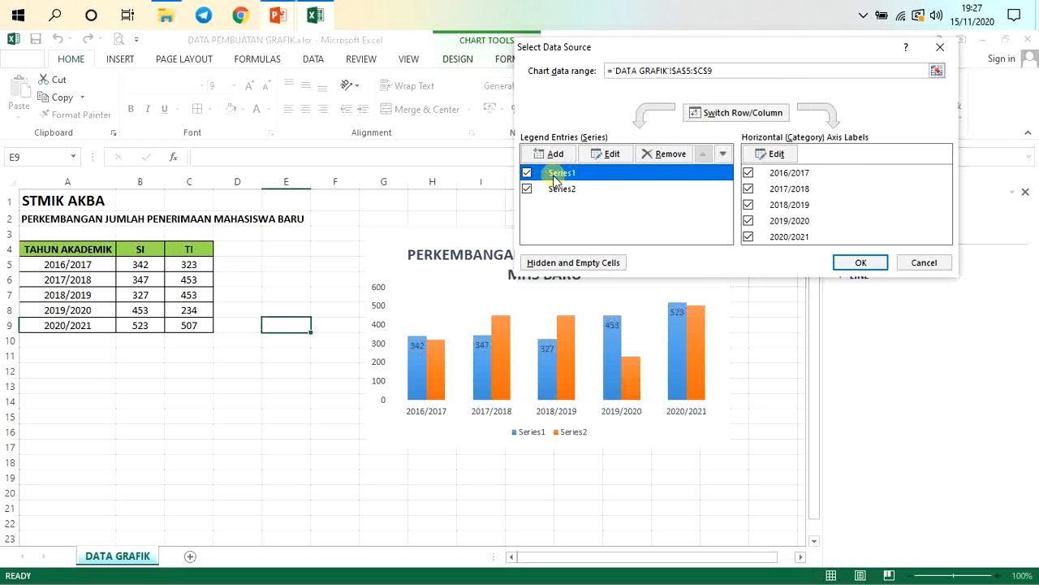
click(609, 154)
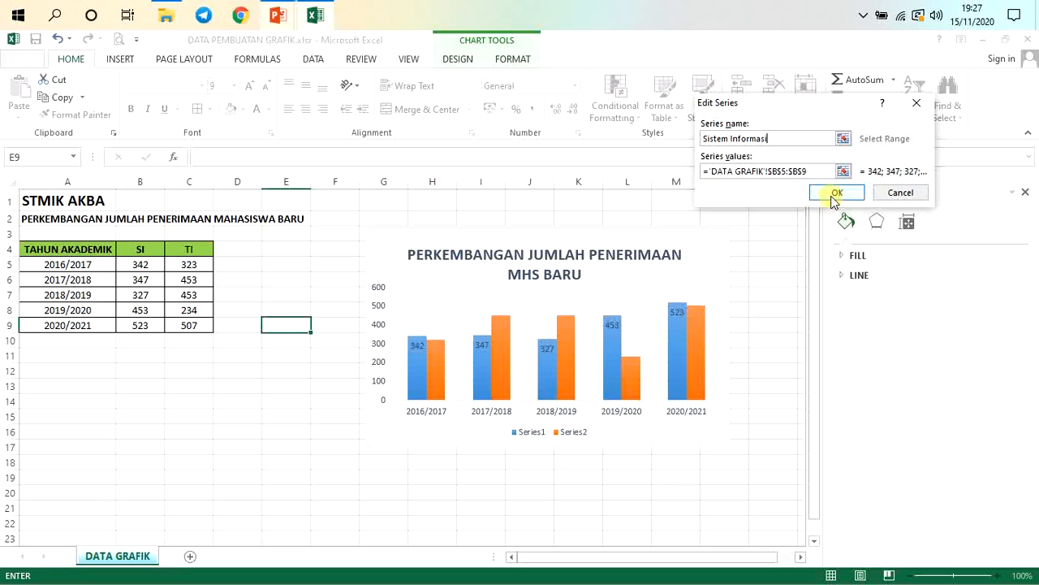
click(834, 193)
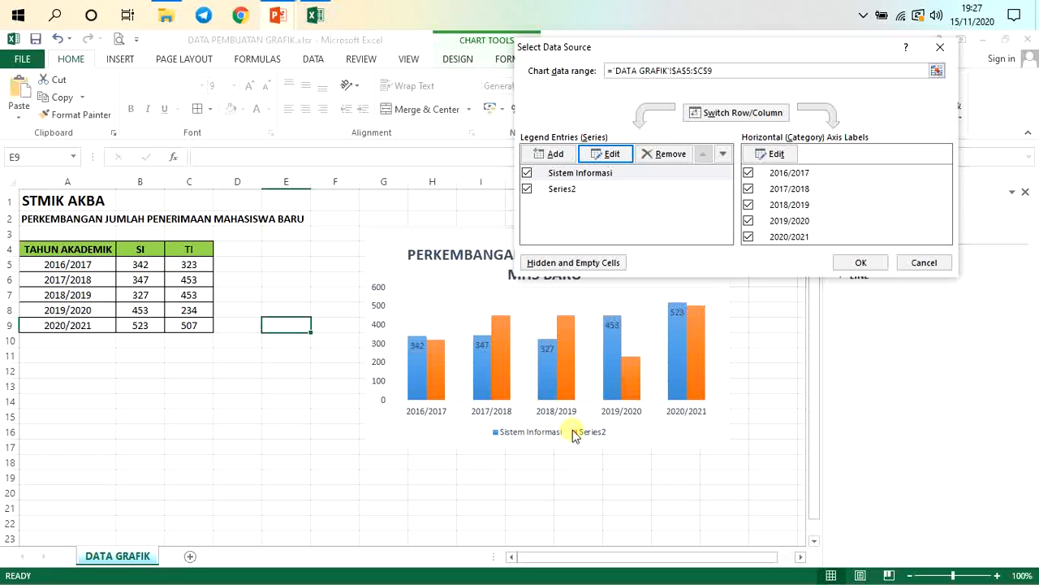
Rename the second chart series to Teknik Informatika and apply the data source changes.
click(573, 189)
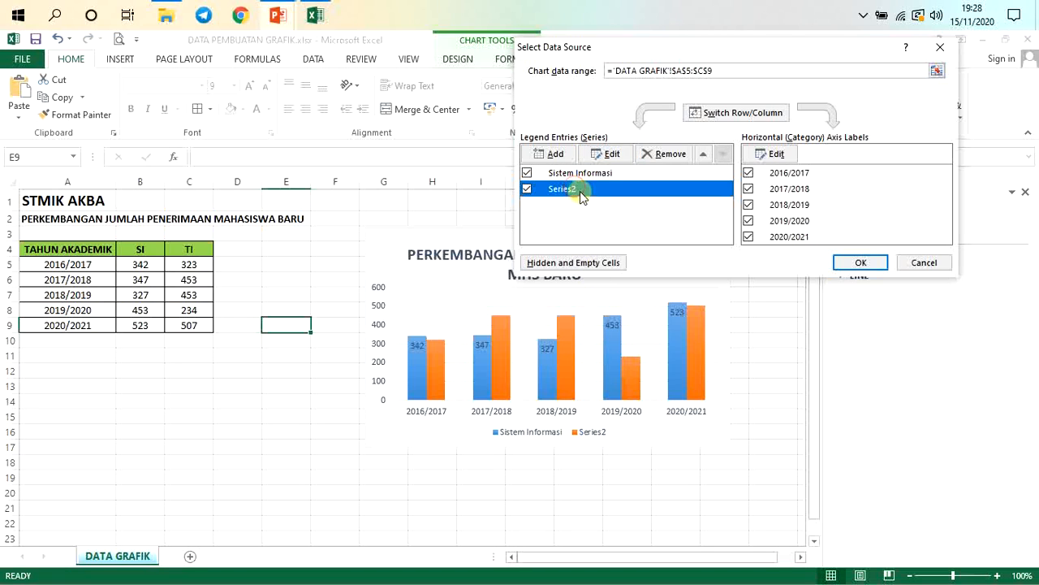
click(611, 154)
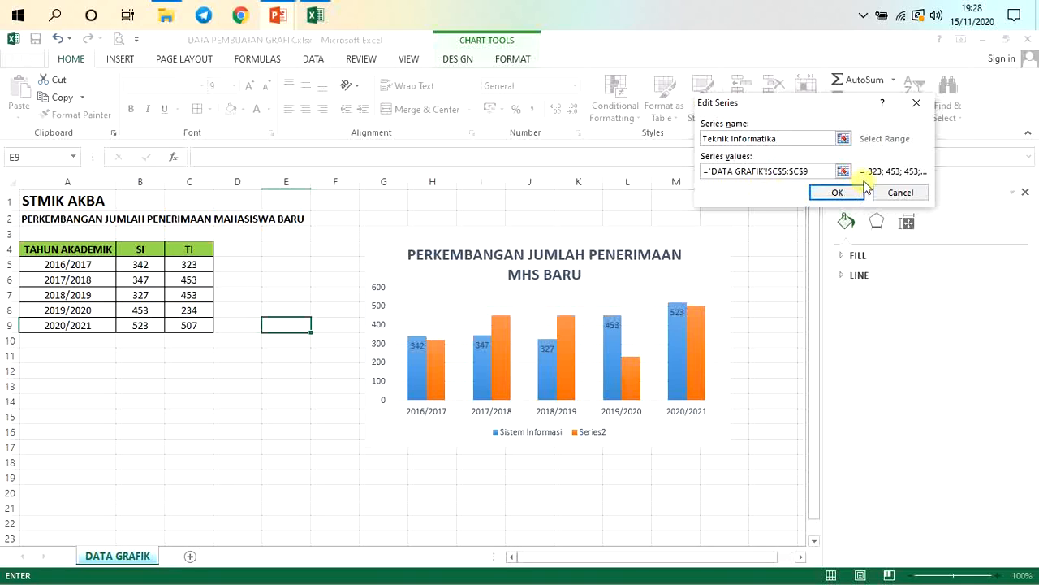
click(847, 193)
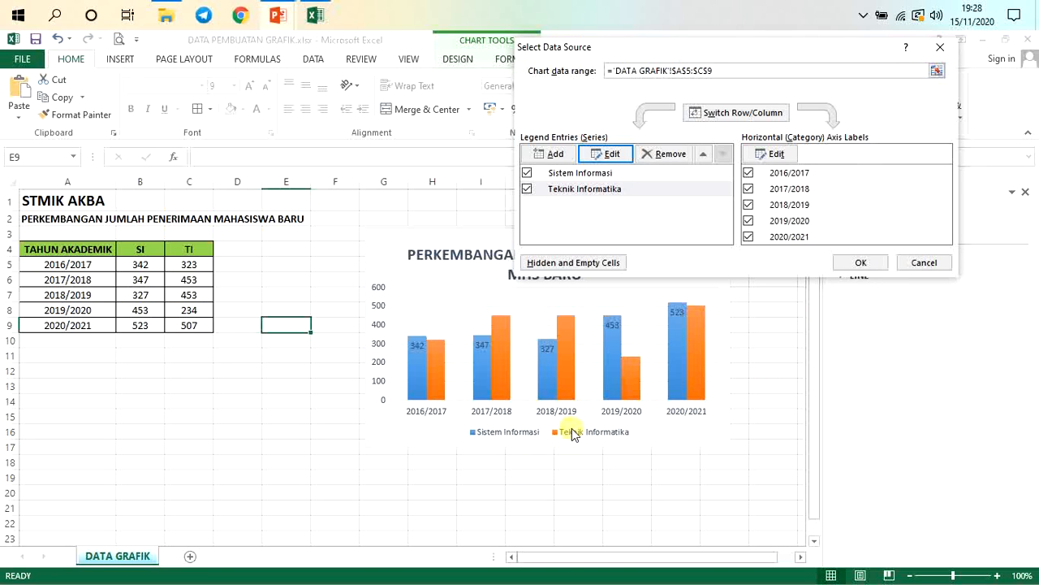
click(862, 263)
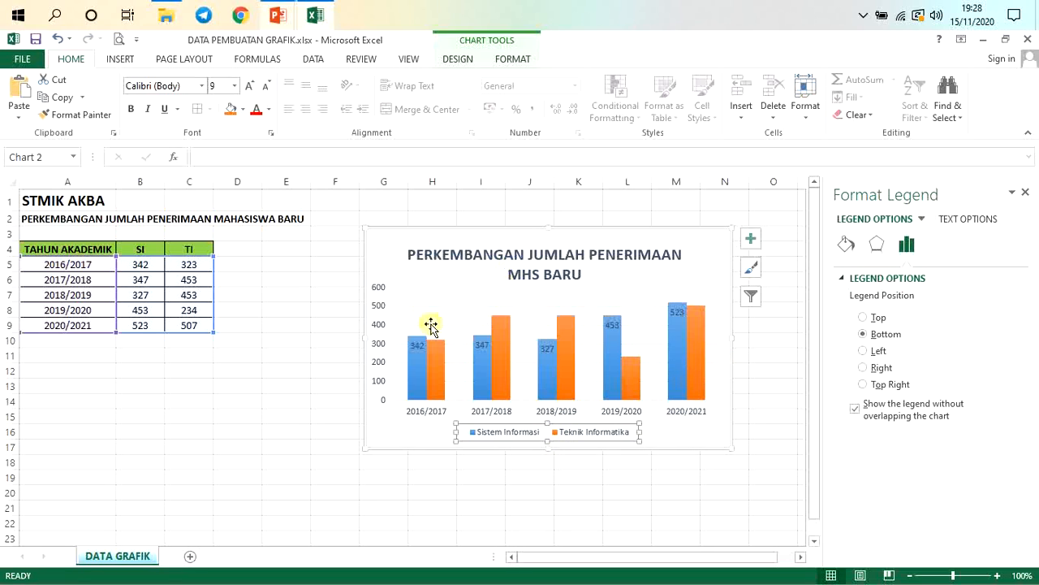
Place the legend above the plot area and shift it slightly down so it clears the chart title.
click(752, 239)
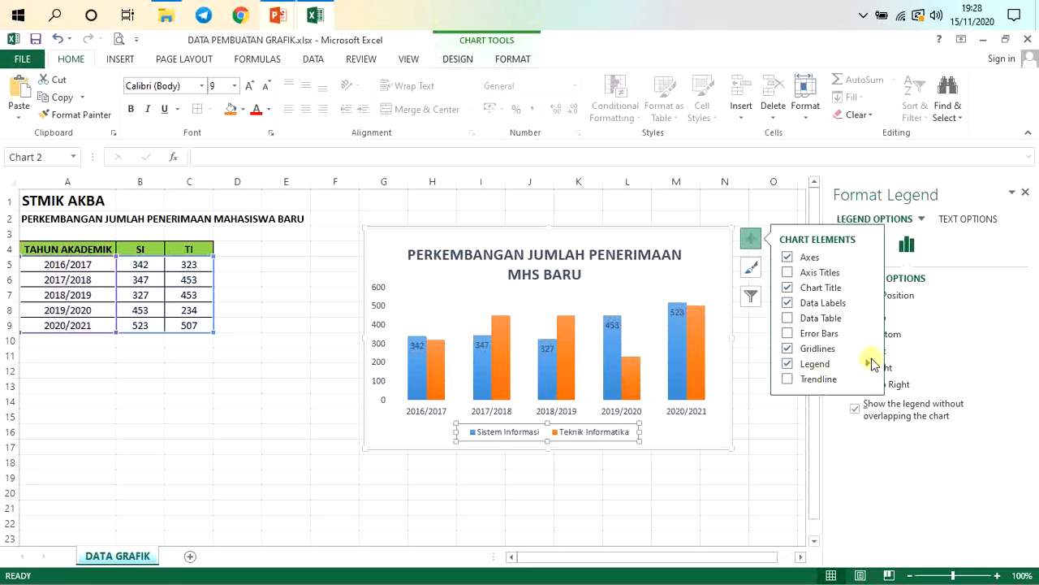
click(868, 365)
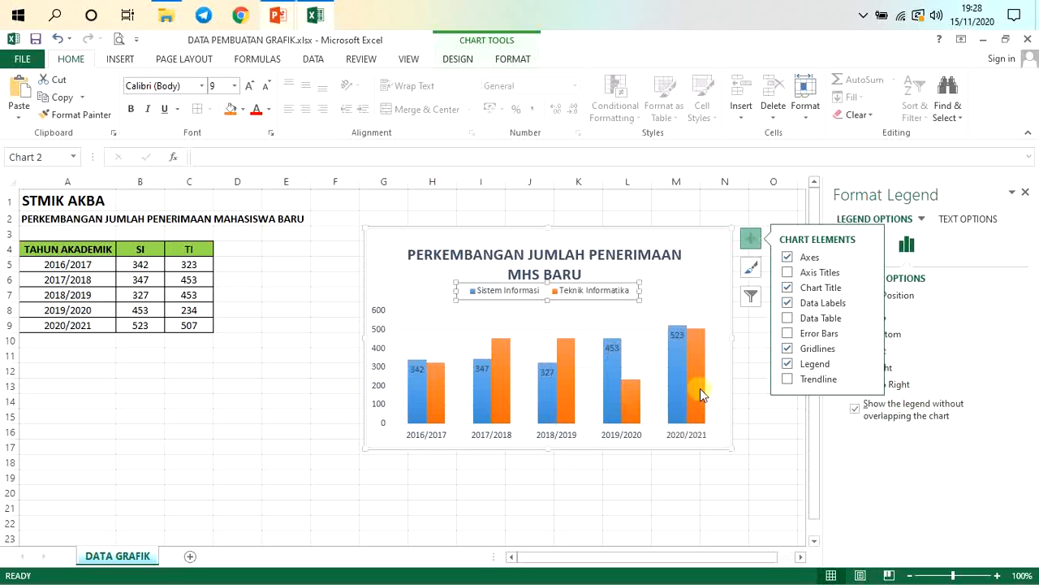
click(724, 491)
drag(597, 297, 601, 300)
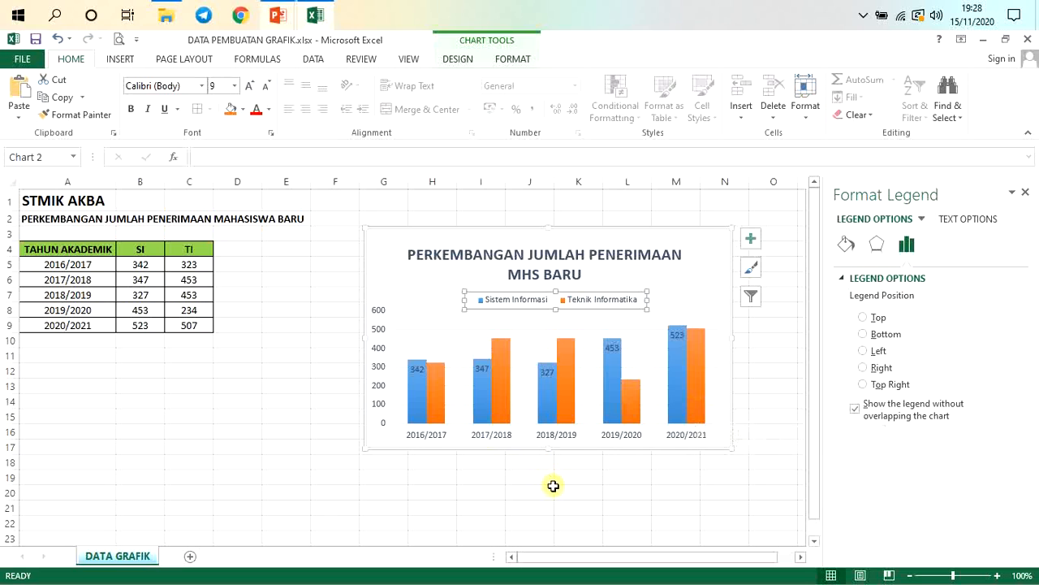
click(551, 485)
Move the whole chart slightly closer to the data table.
click(778, 346)
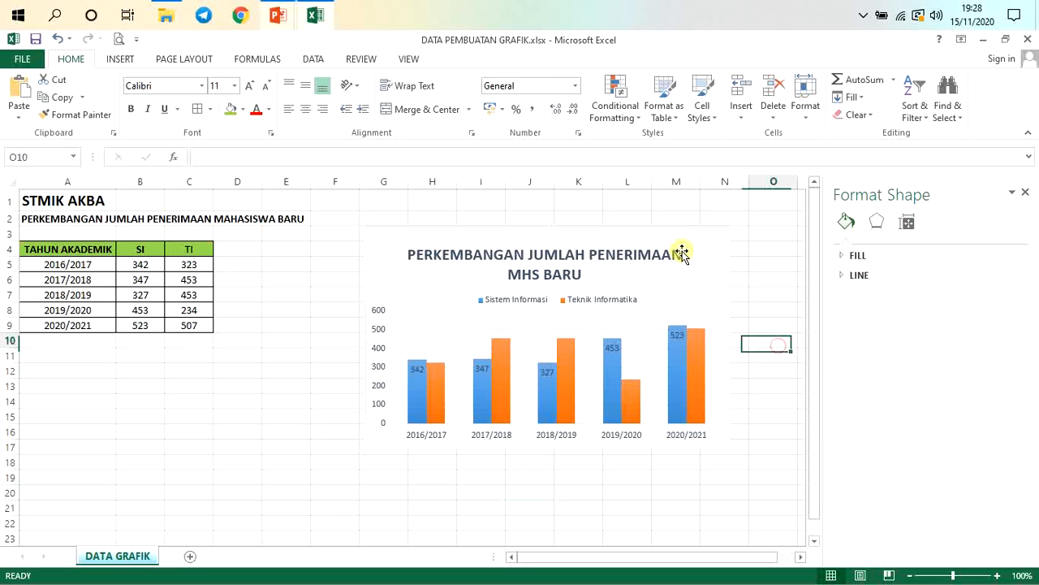
click(662, 232)
drag(663, 232, 633, 230)
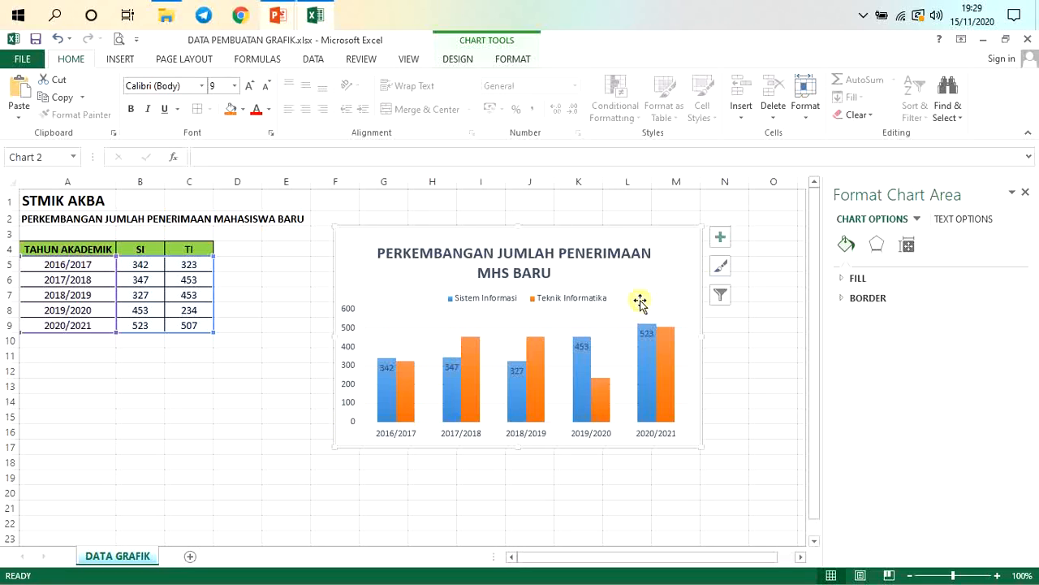
Try the last chart style, then apply the fourth one with a grey gradient background and white data labels.
click(653, 279)
double_click(654, 278)
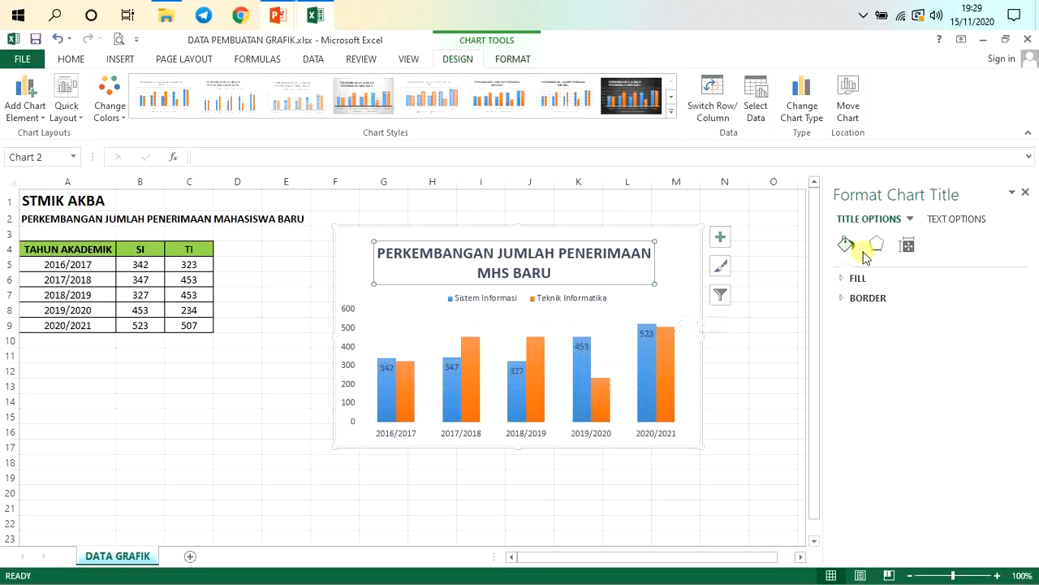
click(670, 118)
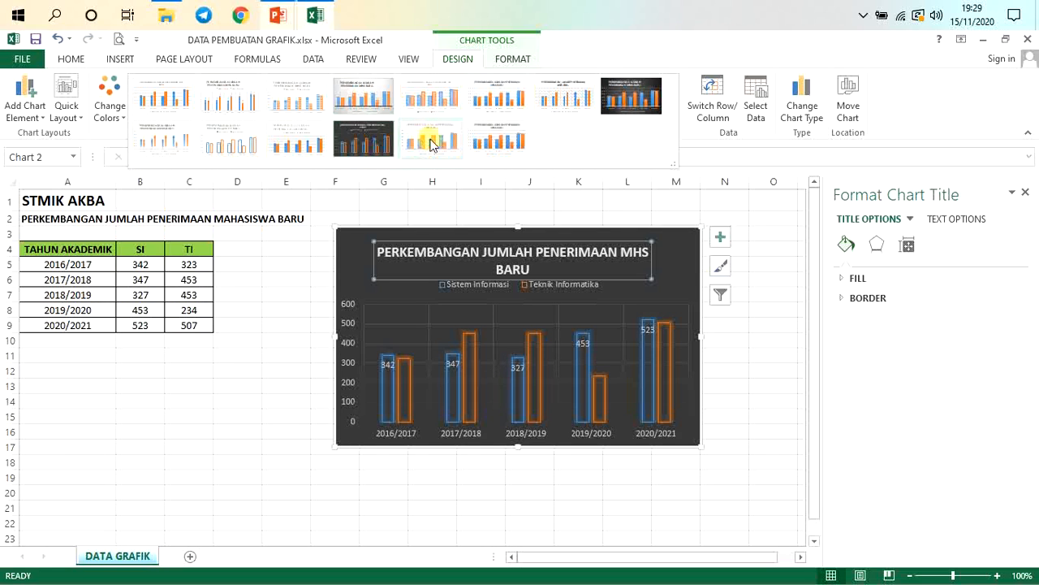
click(487, 144)
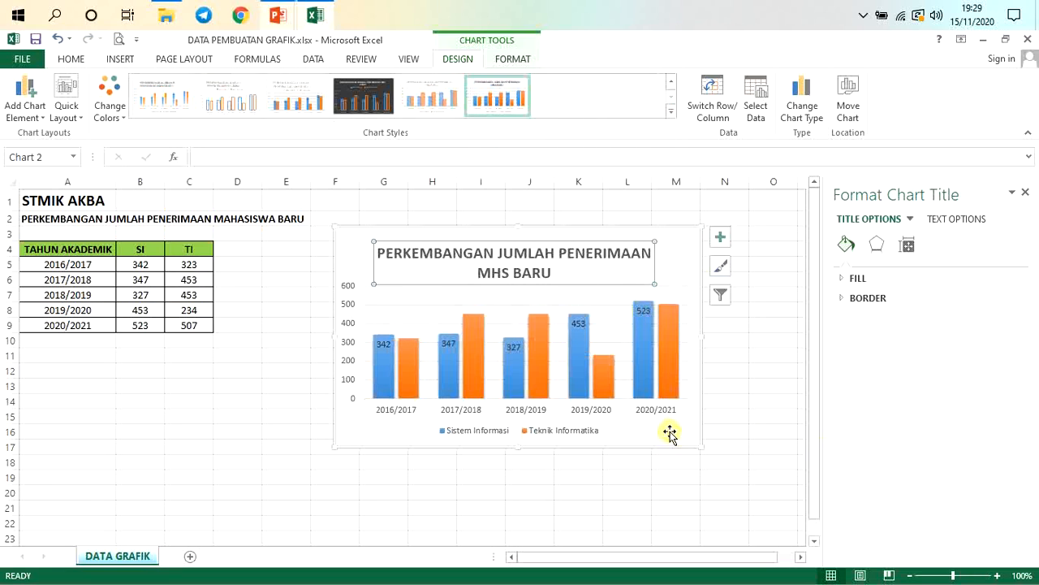
click(671, 114)
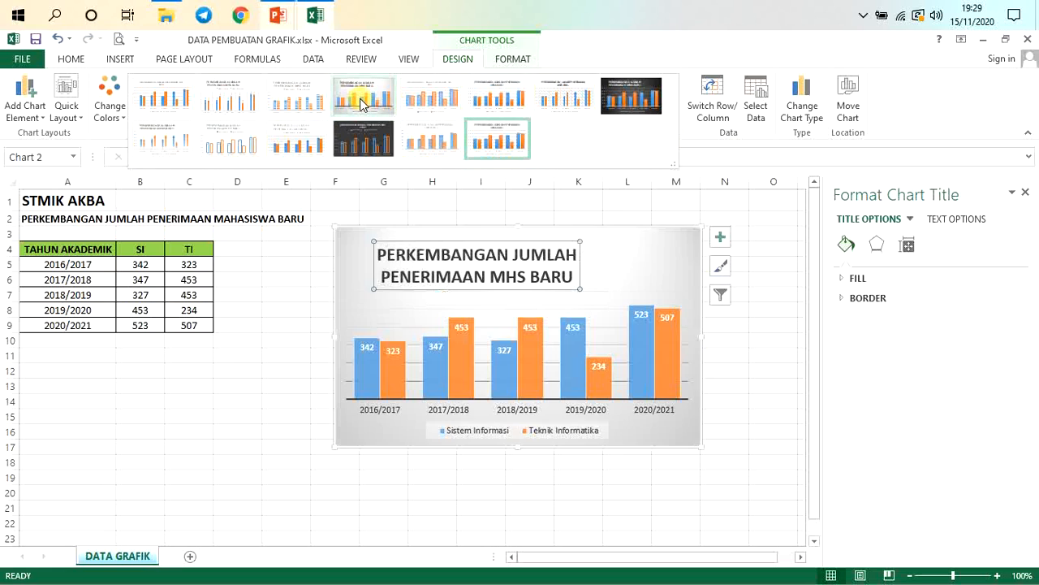
click(361, 101)
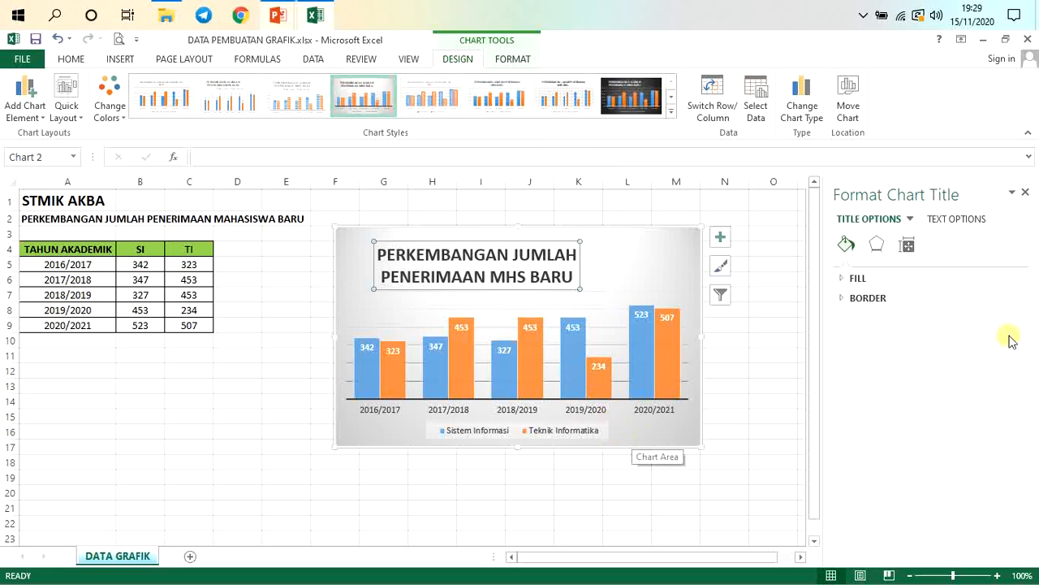
Fill the chart area with solid standard light blue.
click(647, 272)
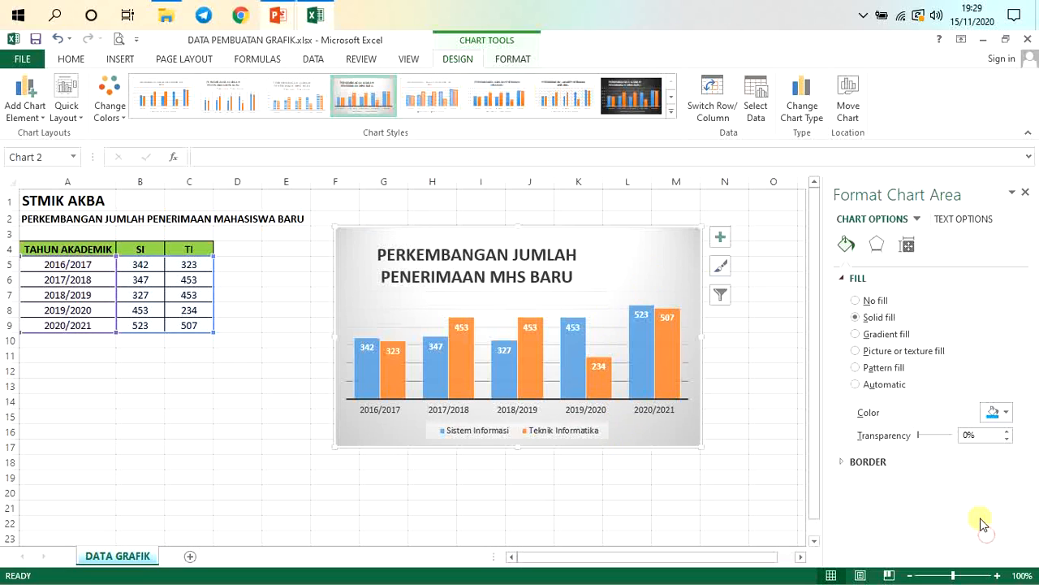
click(1005, 413)
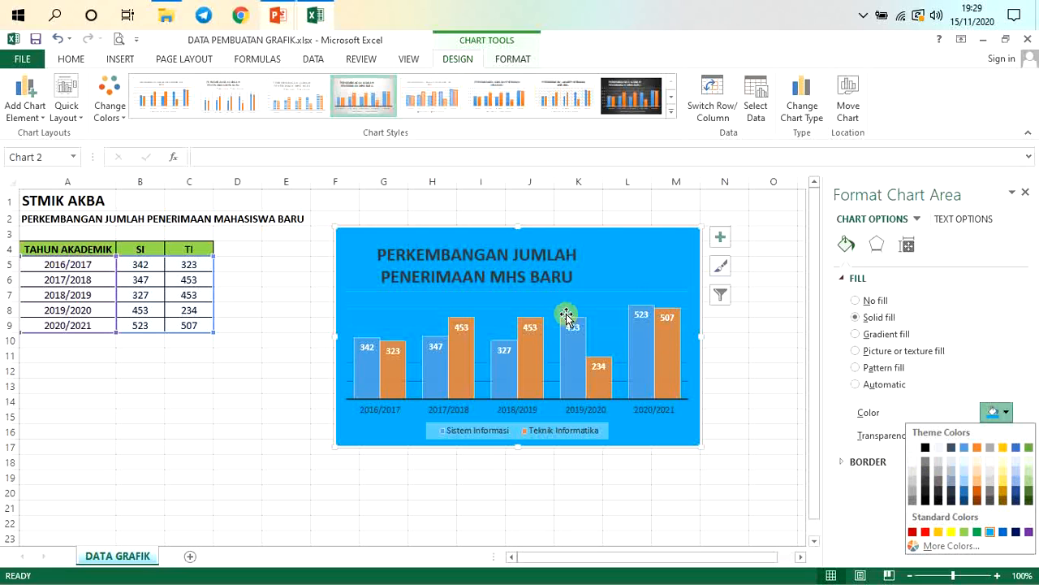
click(740, 344)
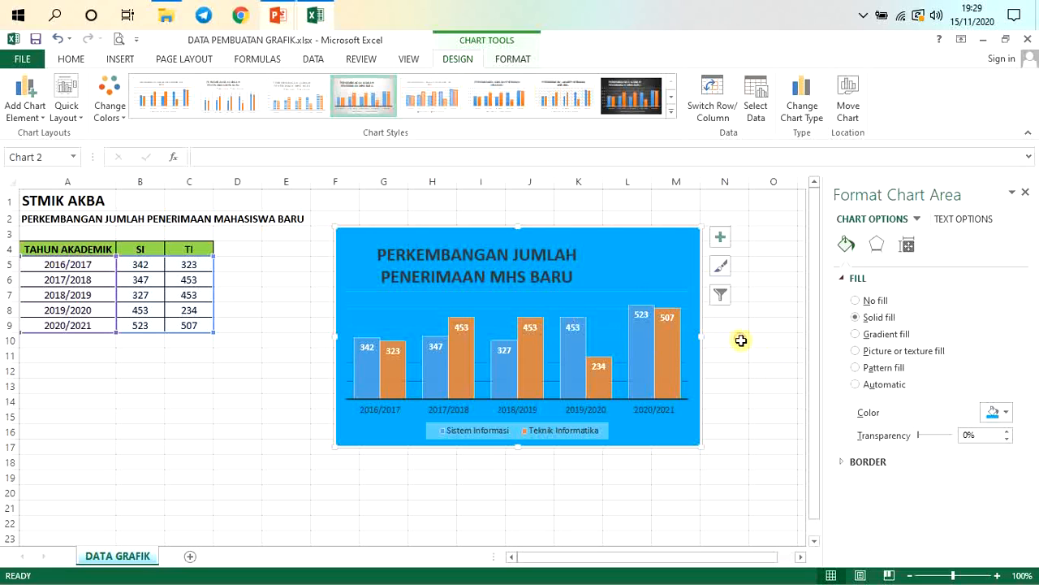
Shift the chart title toward the centre of the chart and set its font size to 12.
click(524, 260)
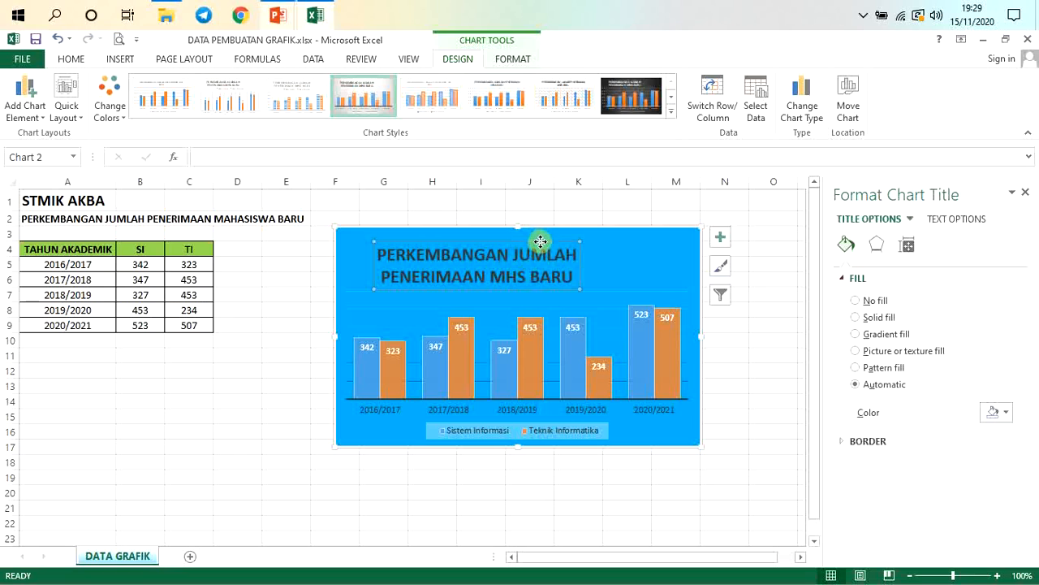
drag(571, 247, 568, 236)
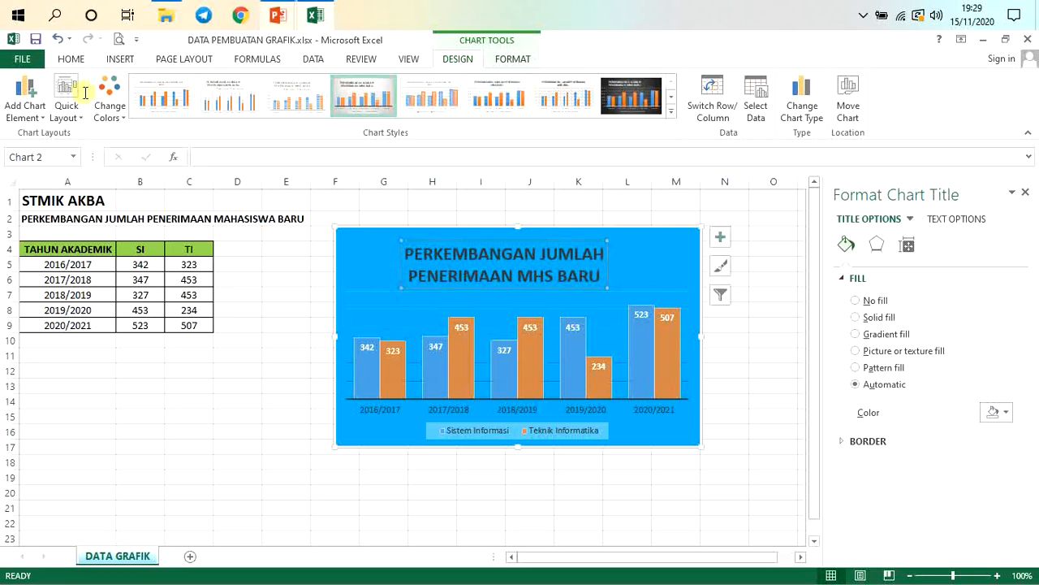
click(72, 59)
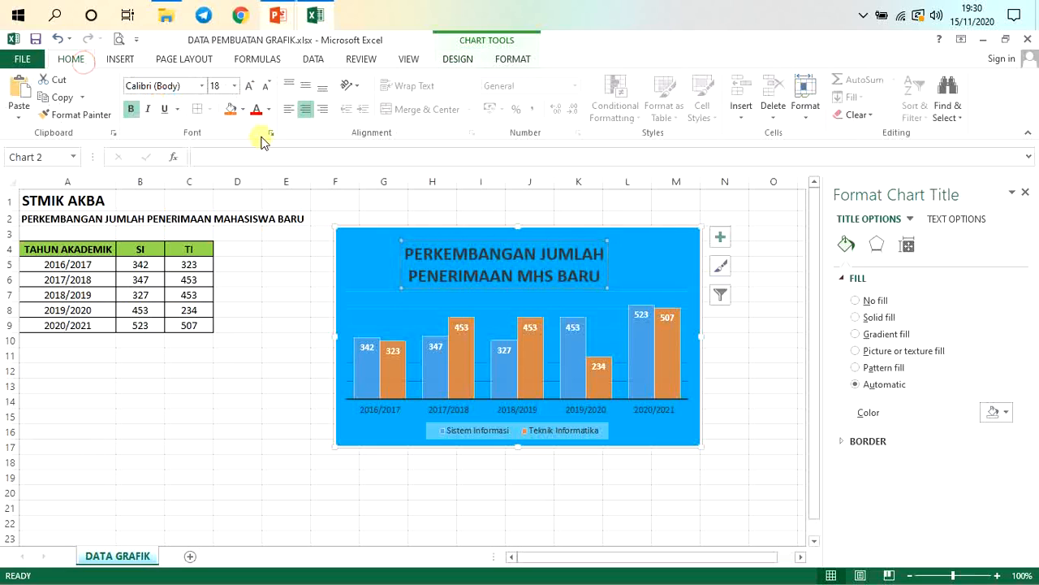
click(234, 86)
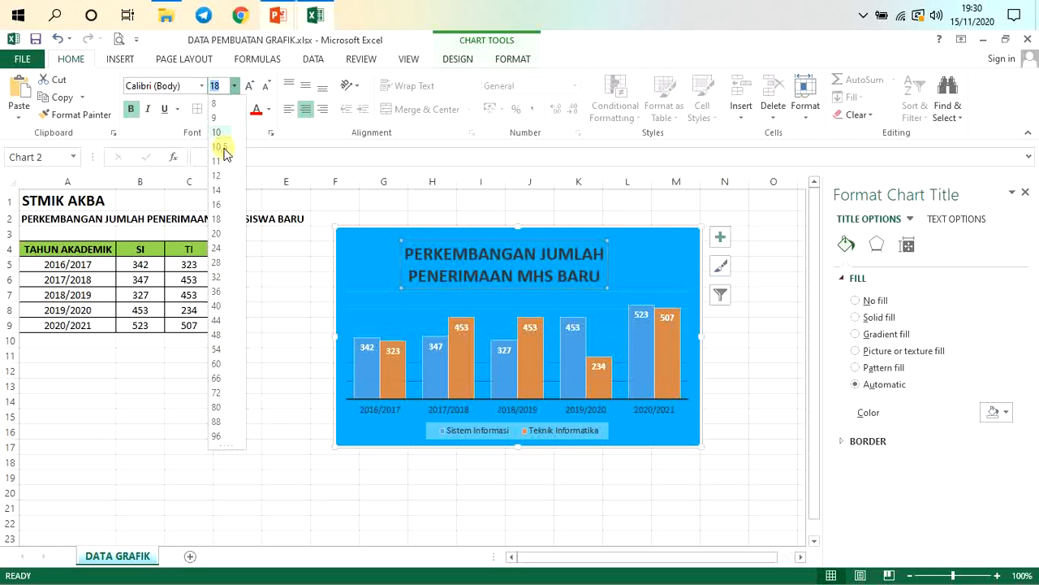
click(218, 176)
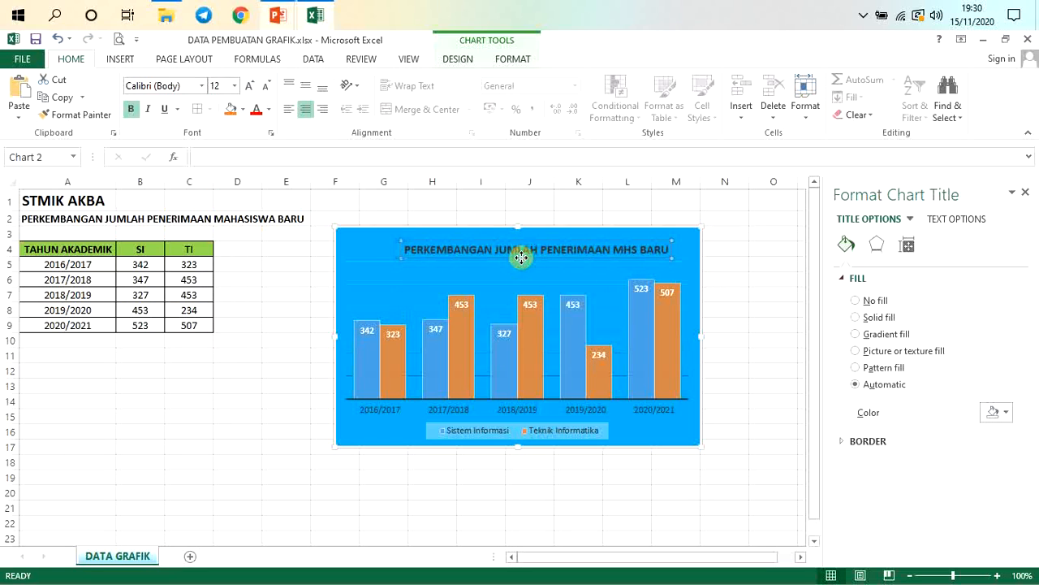
click(781, 269)
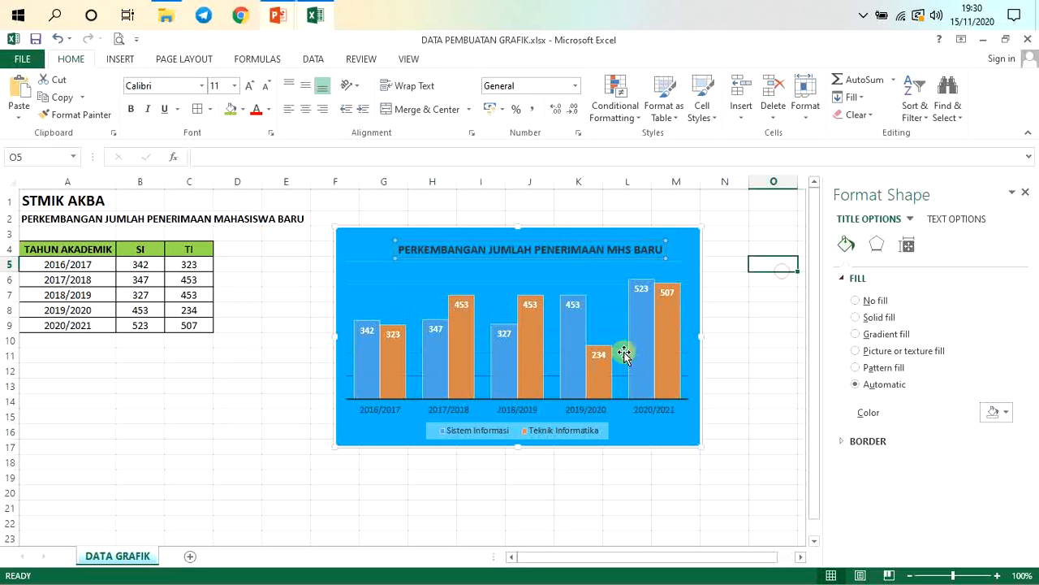
Place the legend above the plot area and shift it slightly down to clear the chart title.
click(529, 333)
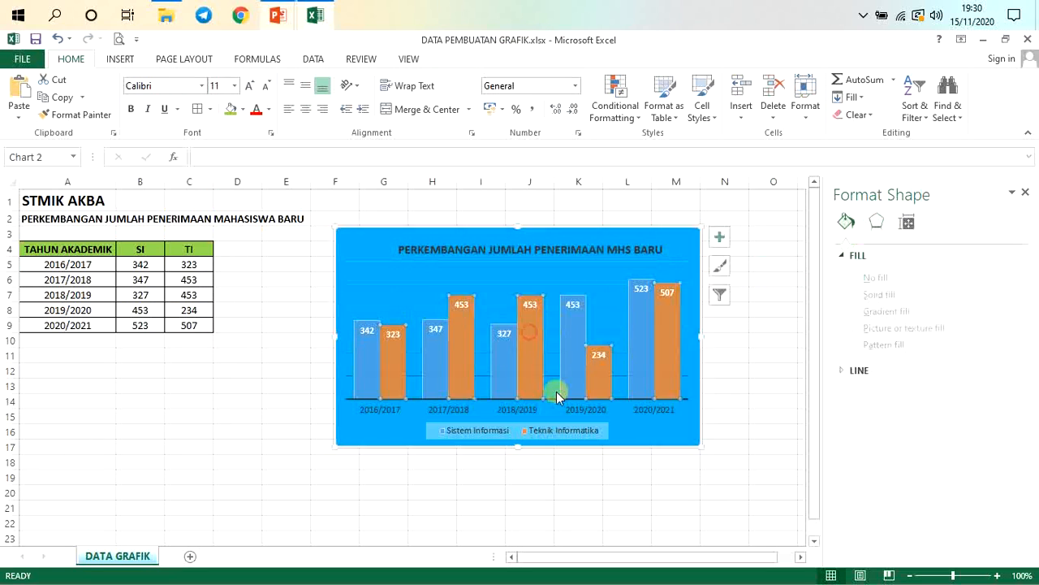
click(552, 436)
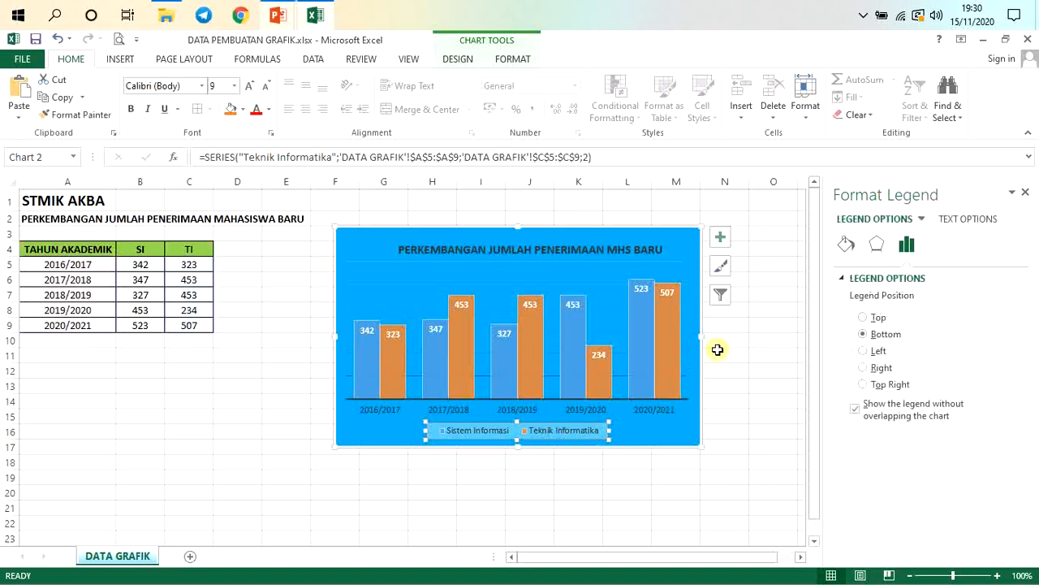
click(720, 238)
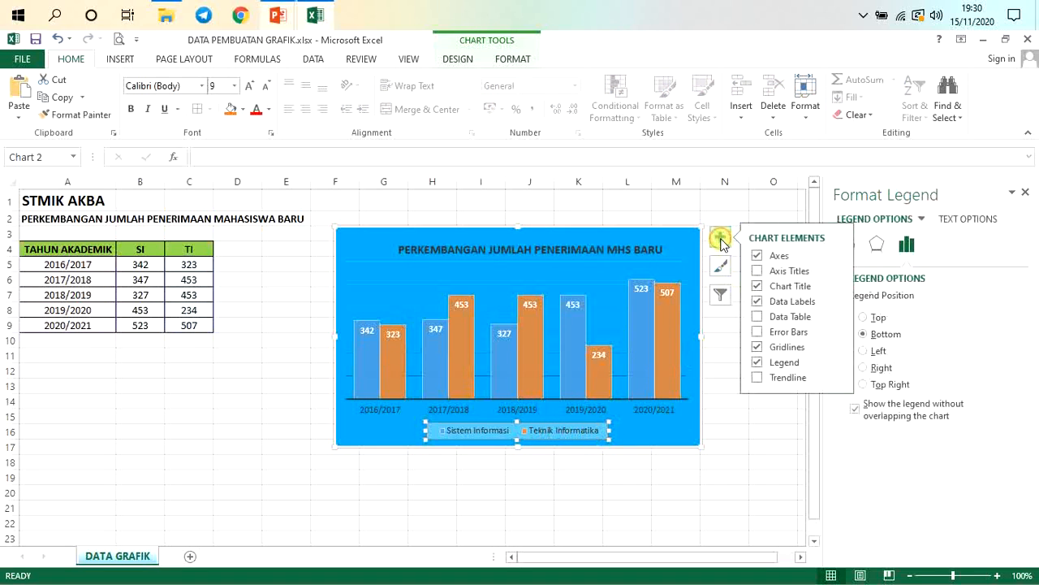
click(838, 363)
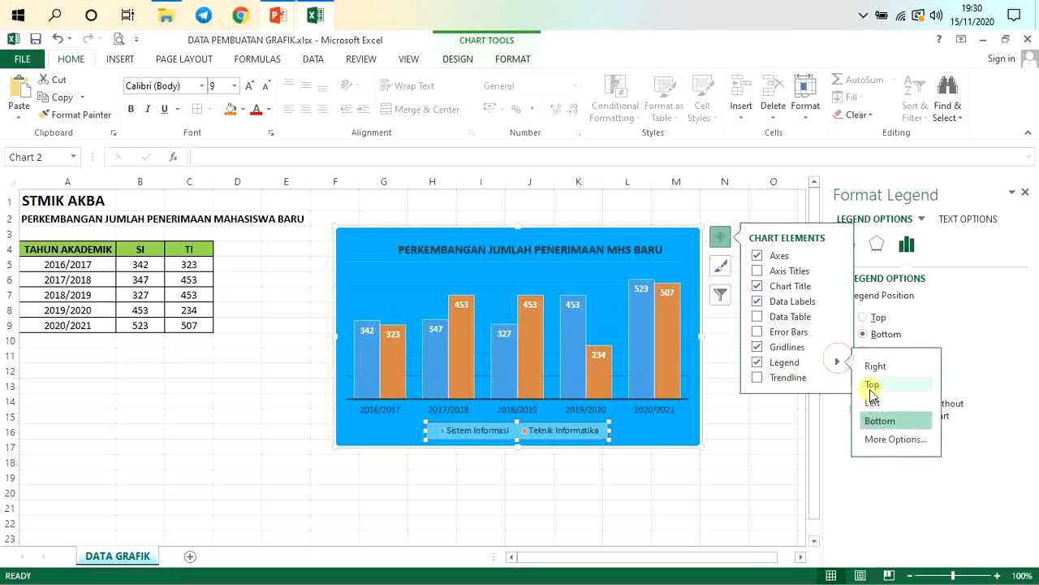
click(882, 383)
mouse_move(541, 270)
mouse_down()
mouse_move(540, 288)
mouse_move(553, 290)
mouse_up()
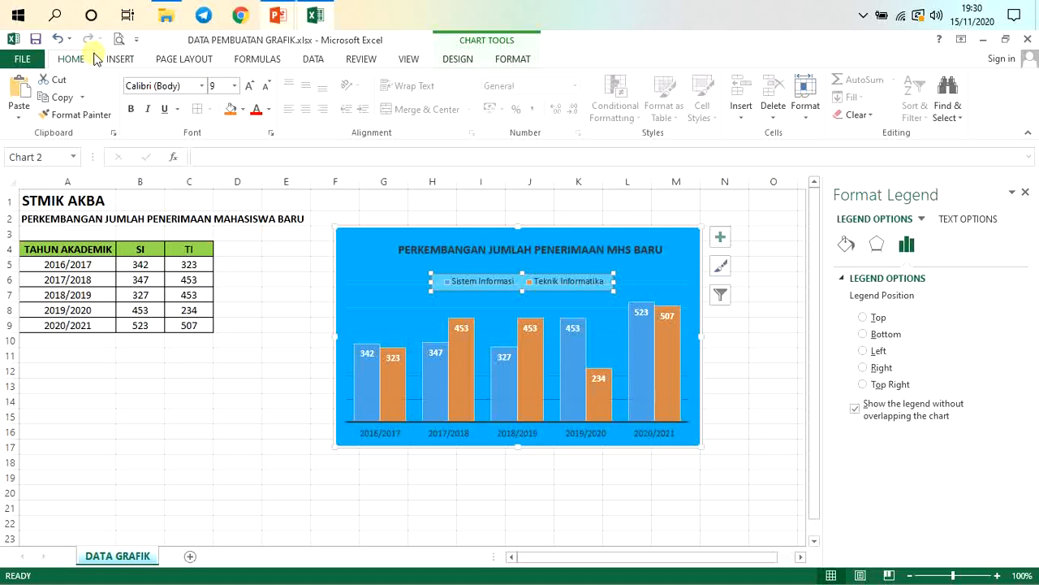
click(120, 59)
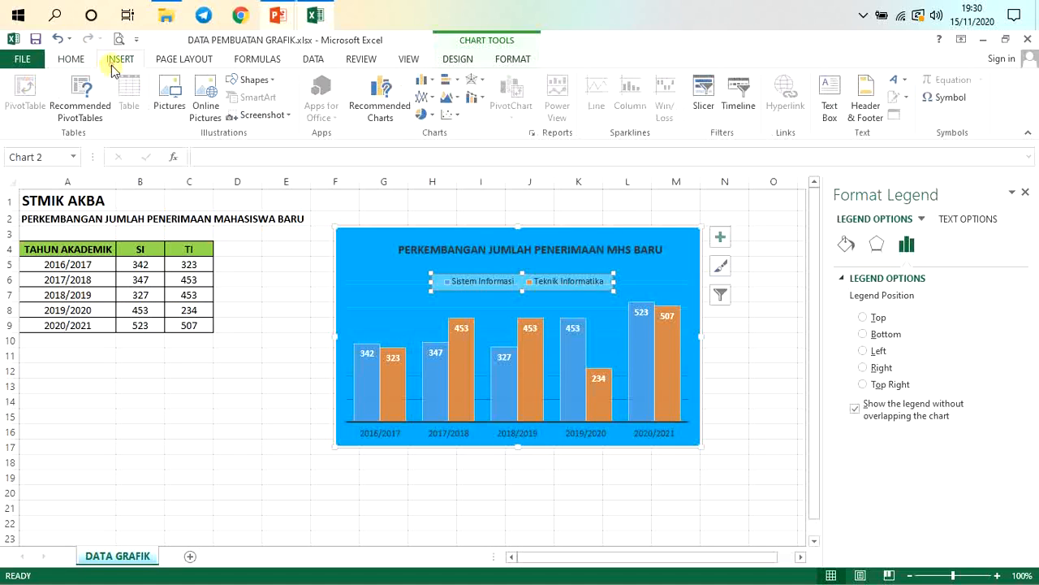
click(424, 80)
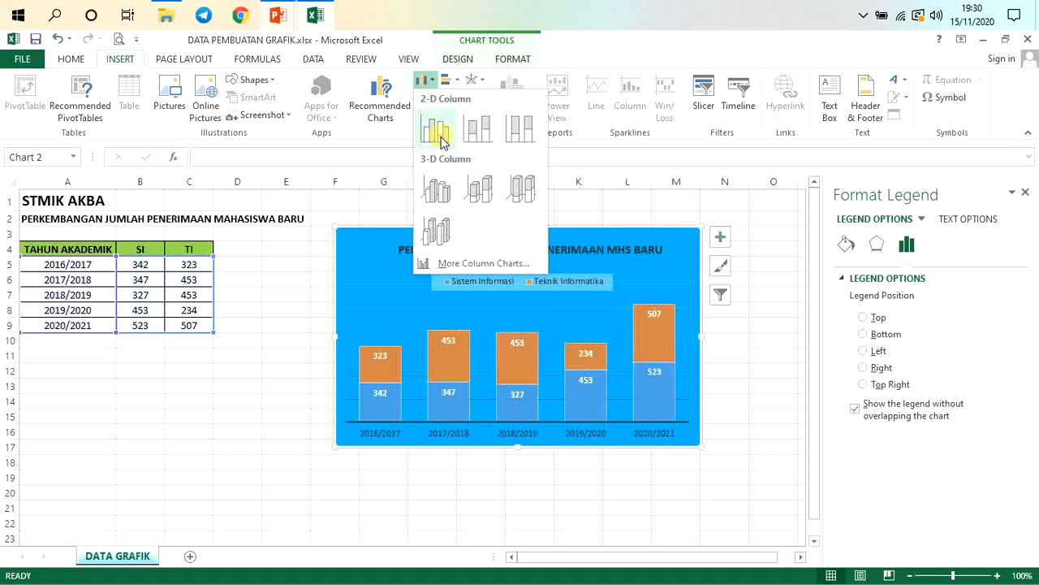
click(608, 246)
click(598, 218)
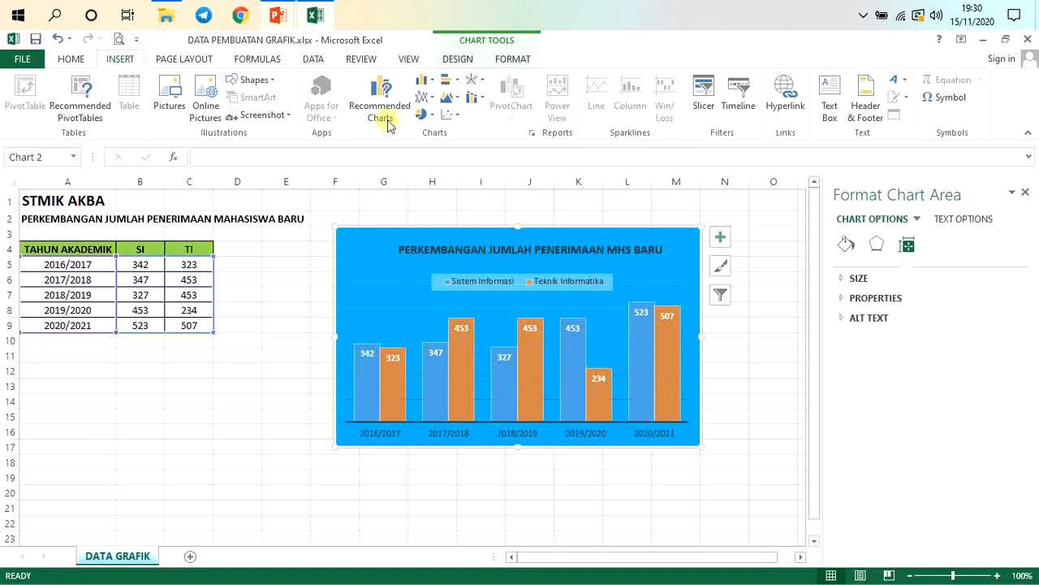
Try the seventh chart style, then apply the sixth one with gradient columns and a bold title.
click(391, 299)
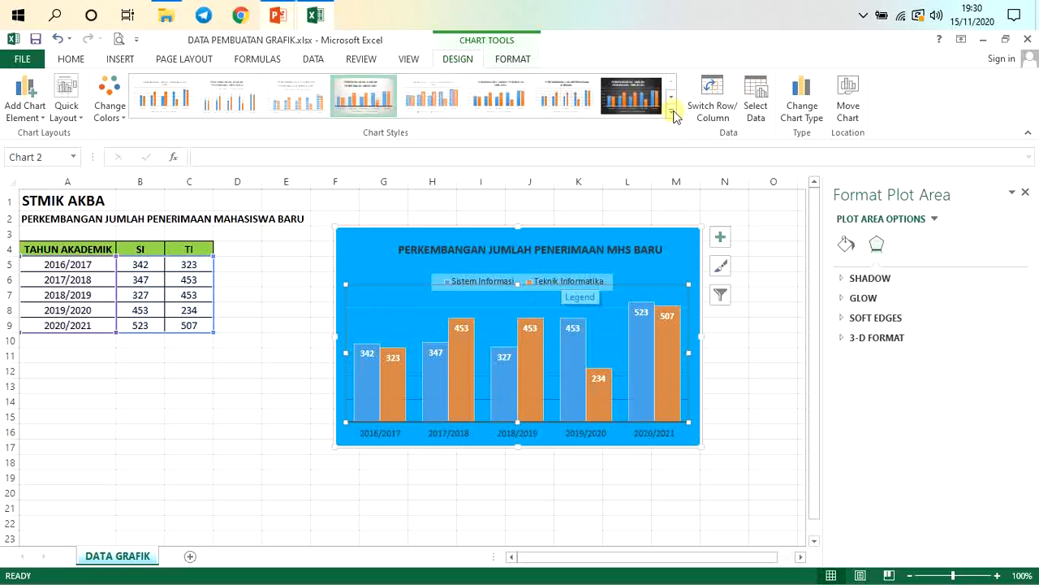
click(577, 104)
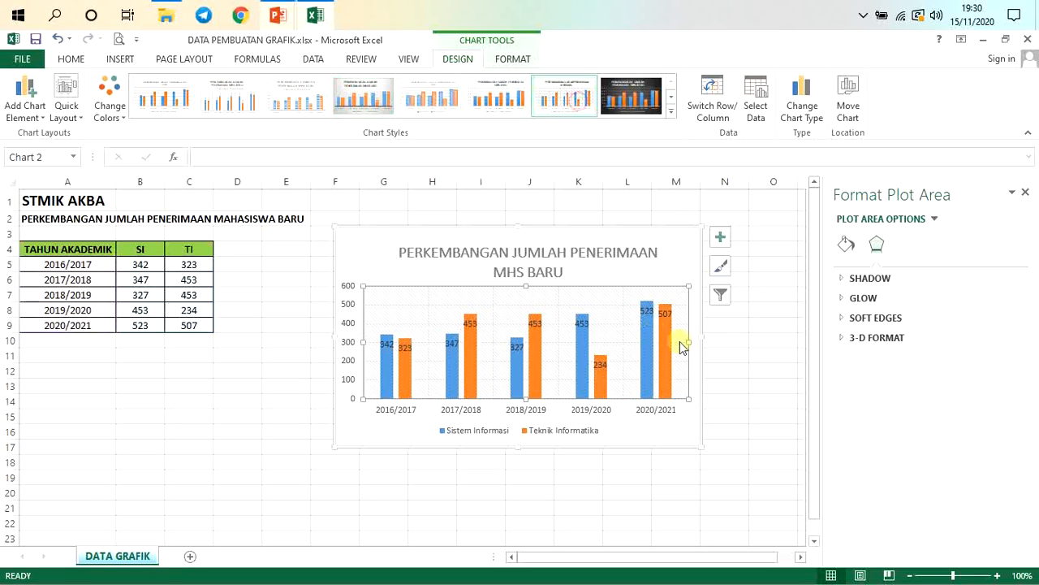
click(509, 104)
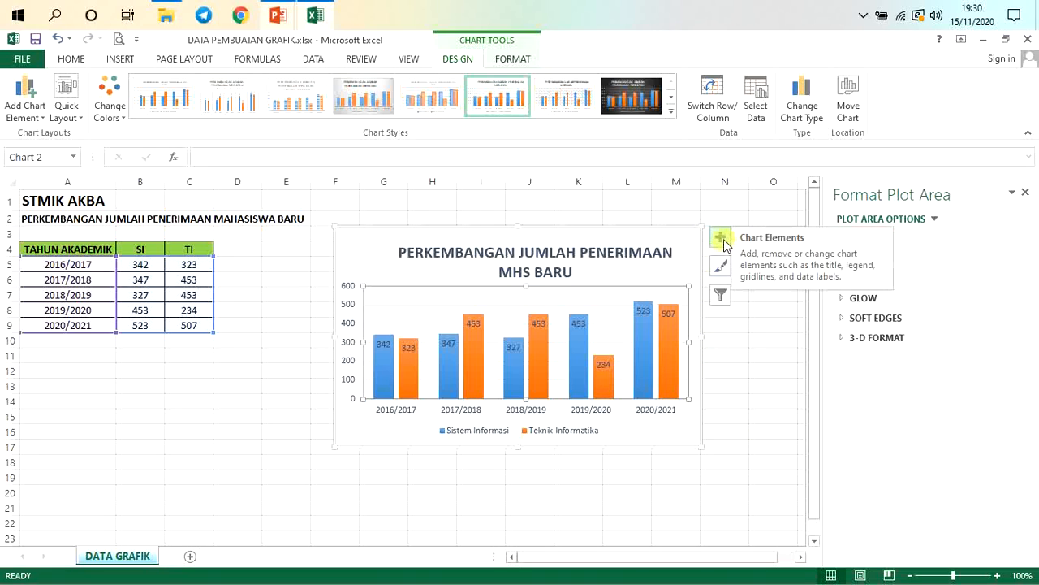
Fill the chart area with a solid light gold theme colour.
click(681, 244)
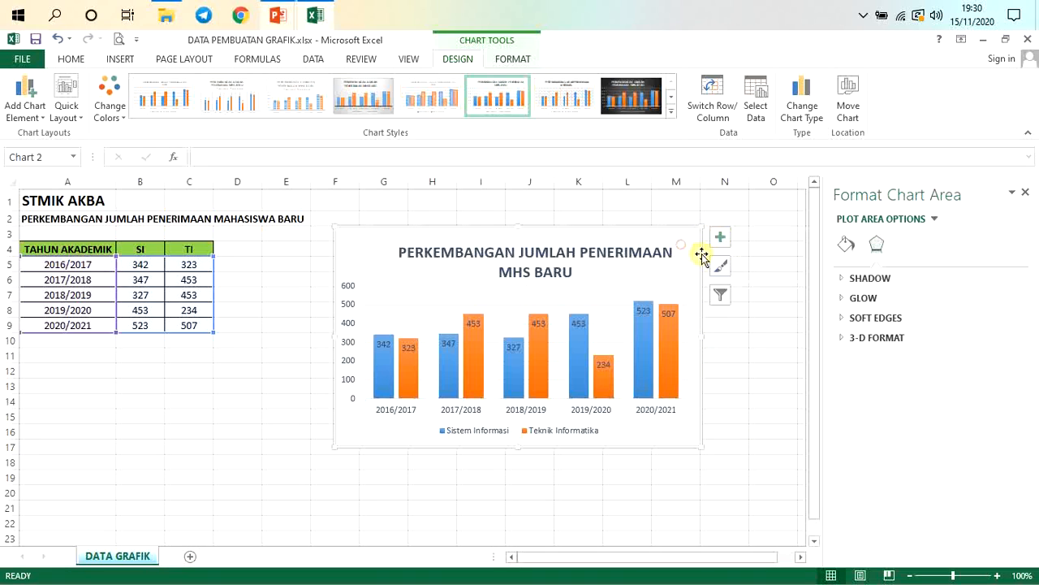
click(849, 247)
click(1006, 412)
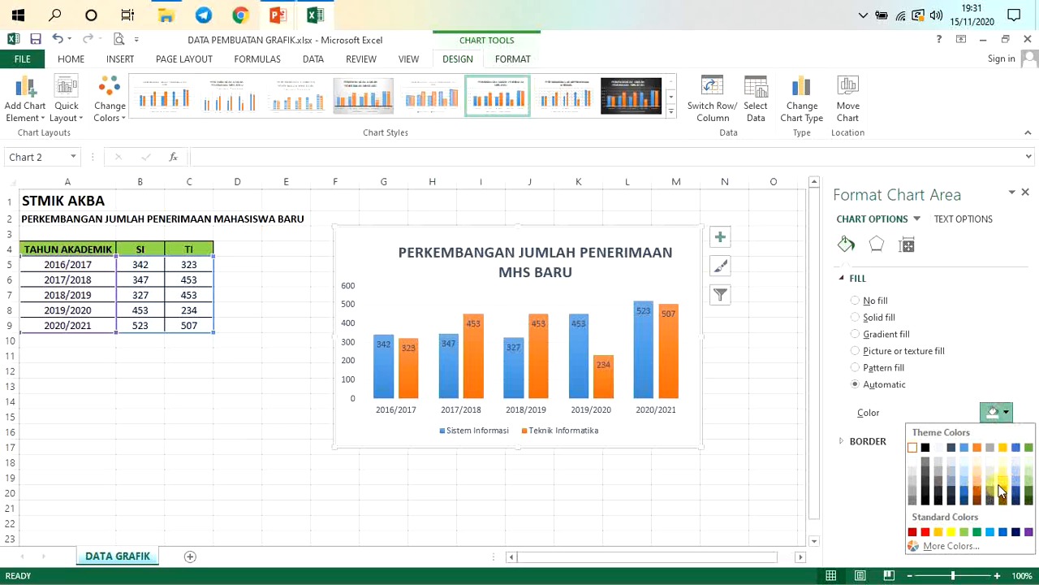
click(1002, 487)
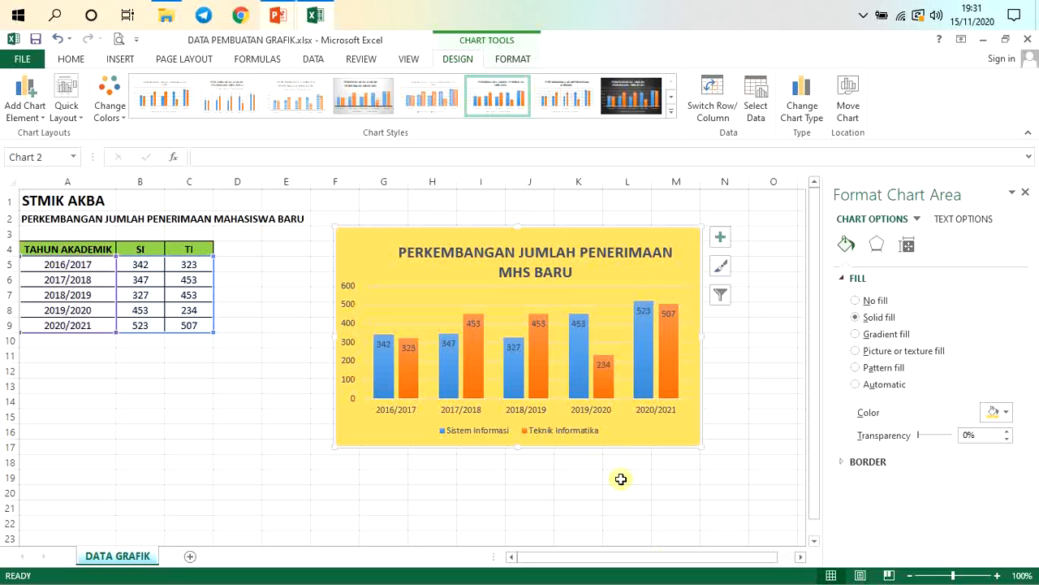
Move the legend from below the chart to directly under the chart title.
click(558, 431)
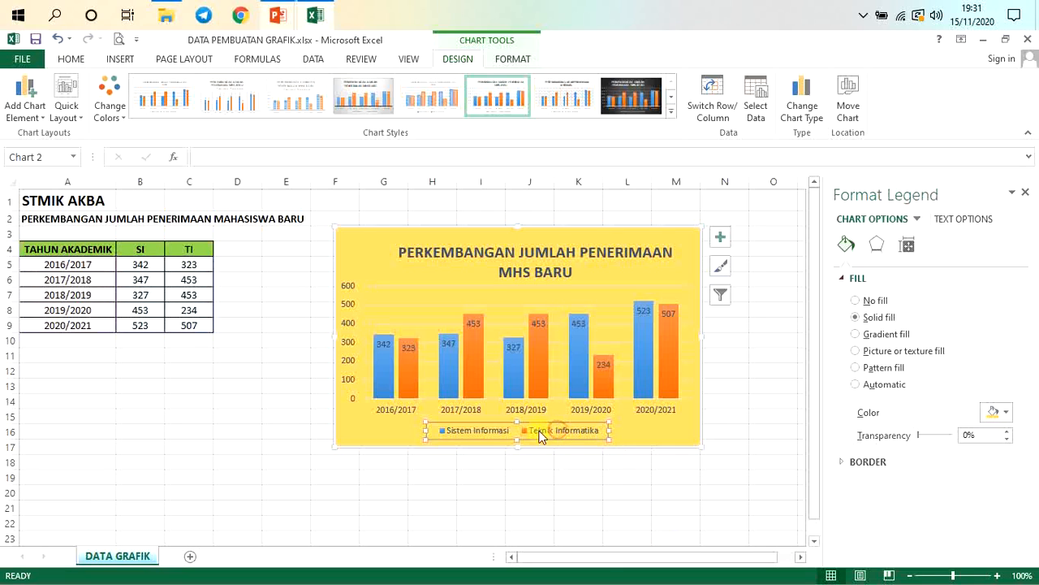
click(524, 433)
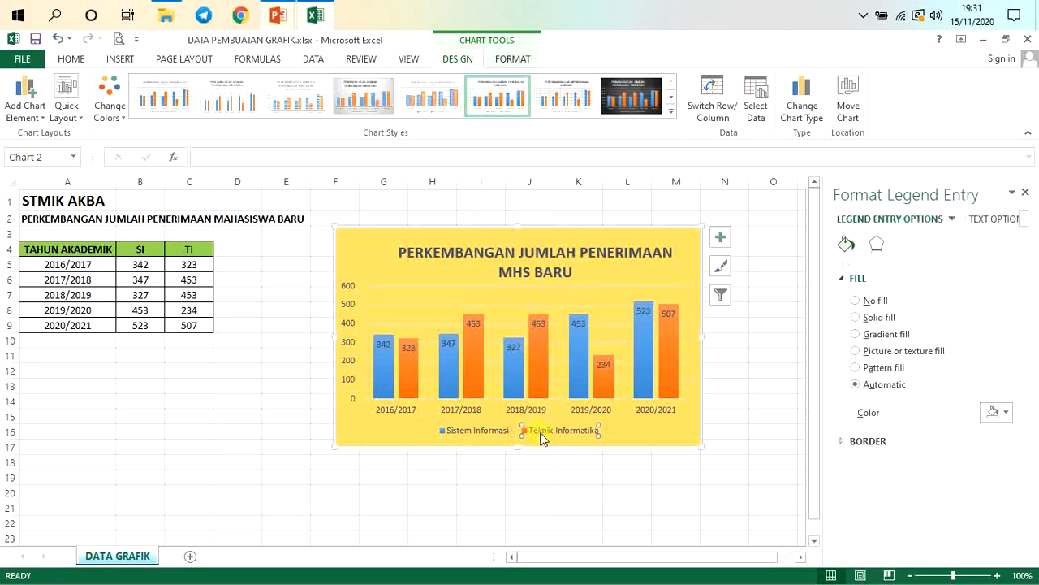
click(721, 238)
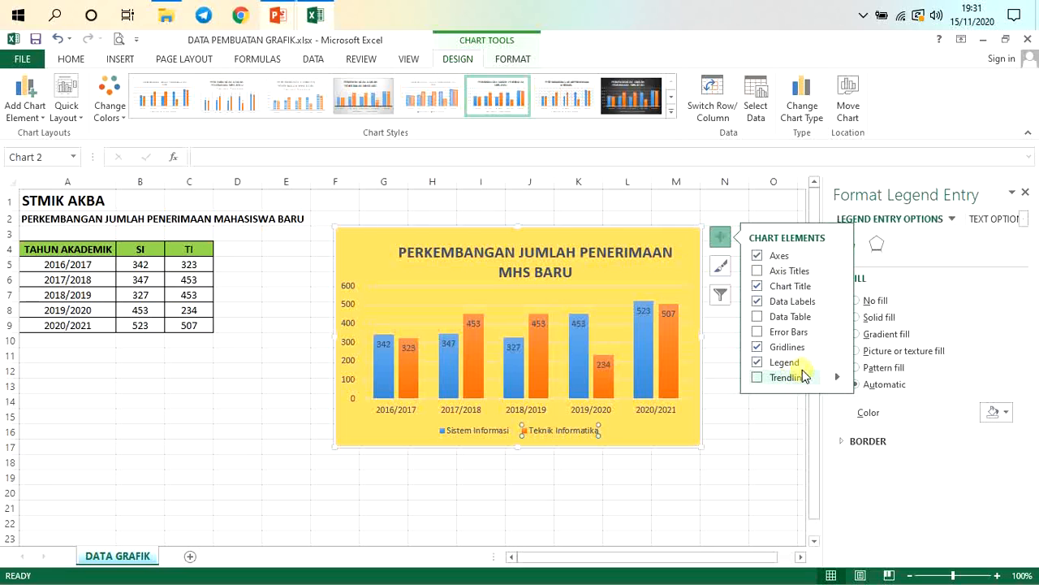
click(840, 363)
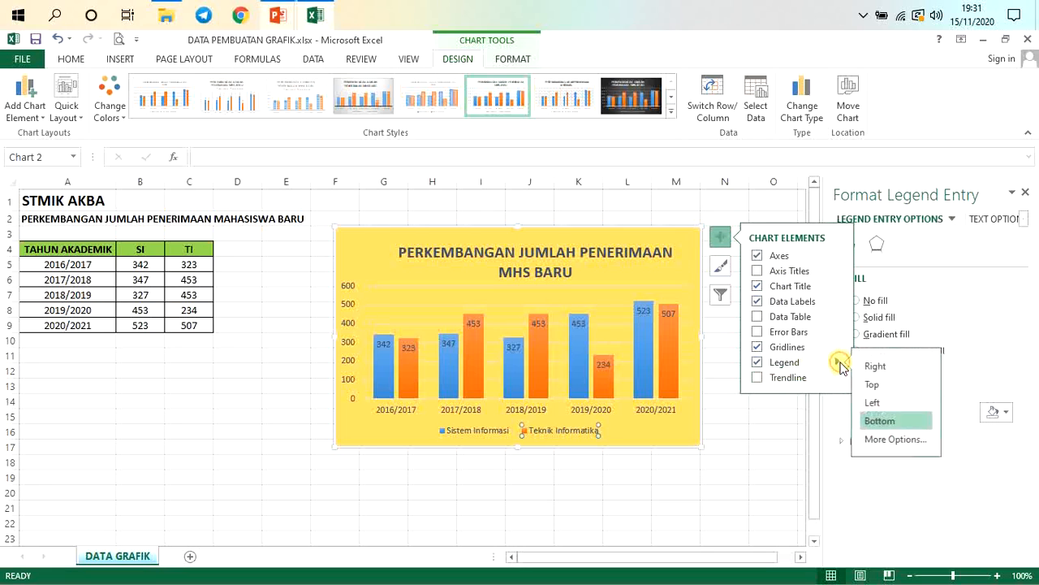
click(881, 381)
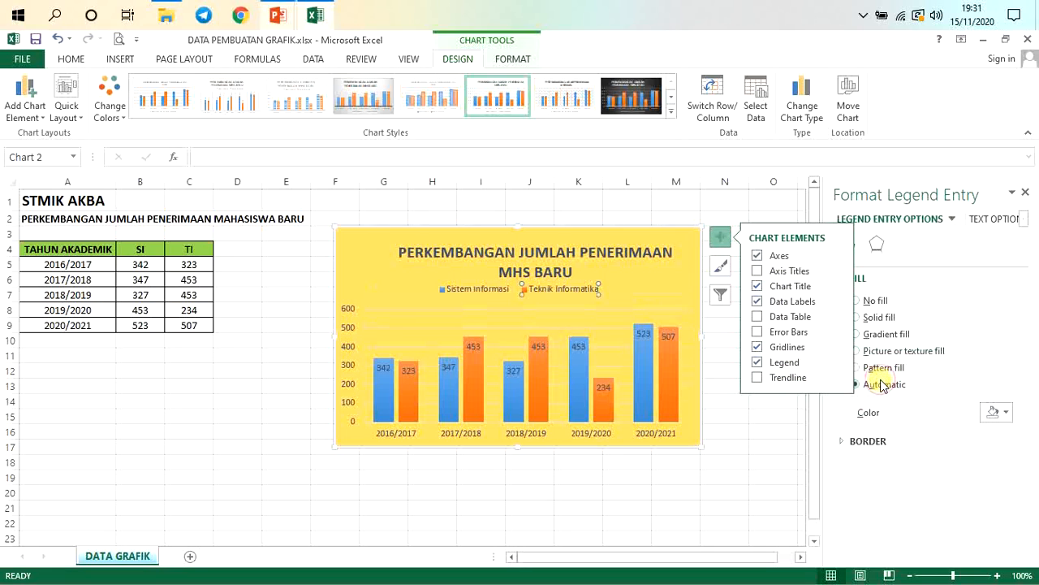
Add a linear trendline for the Sistem Informasi series, then remove it.
click(839, 378)
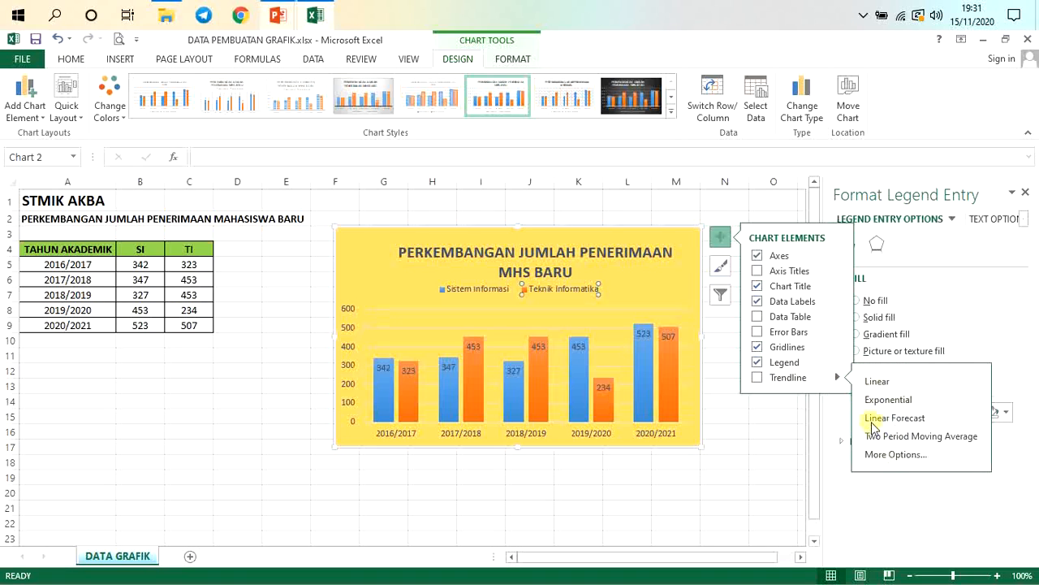
click(758, 378)
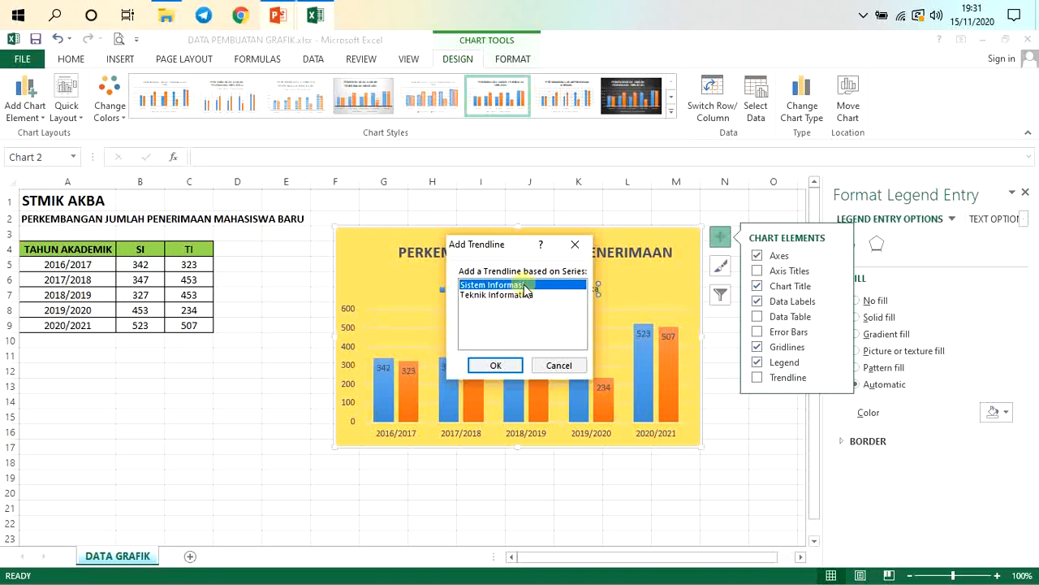
click(508, 371)
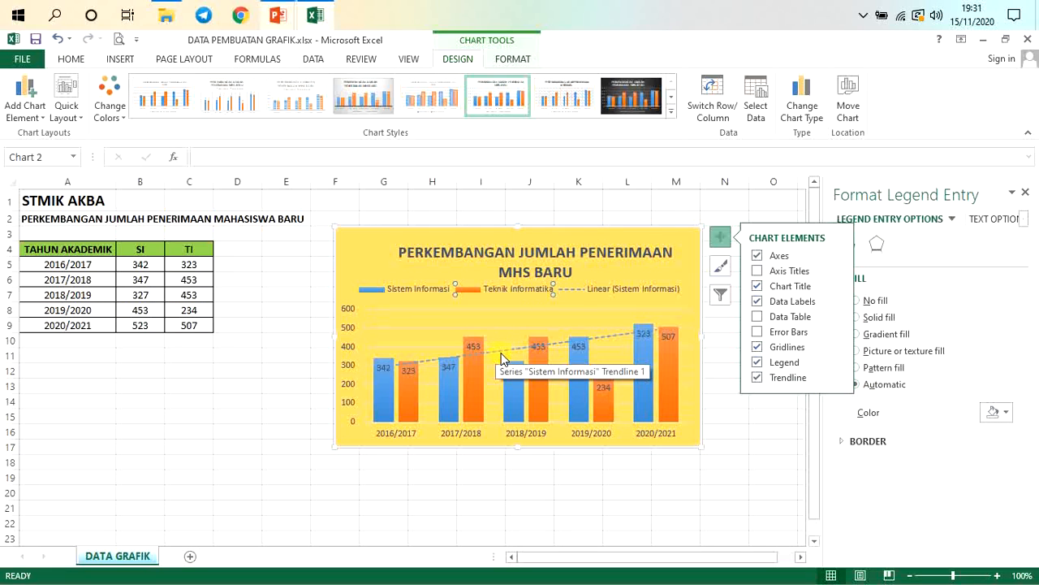
click(802, 380)
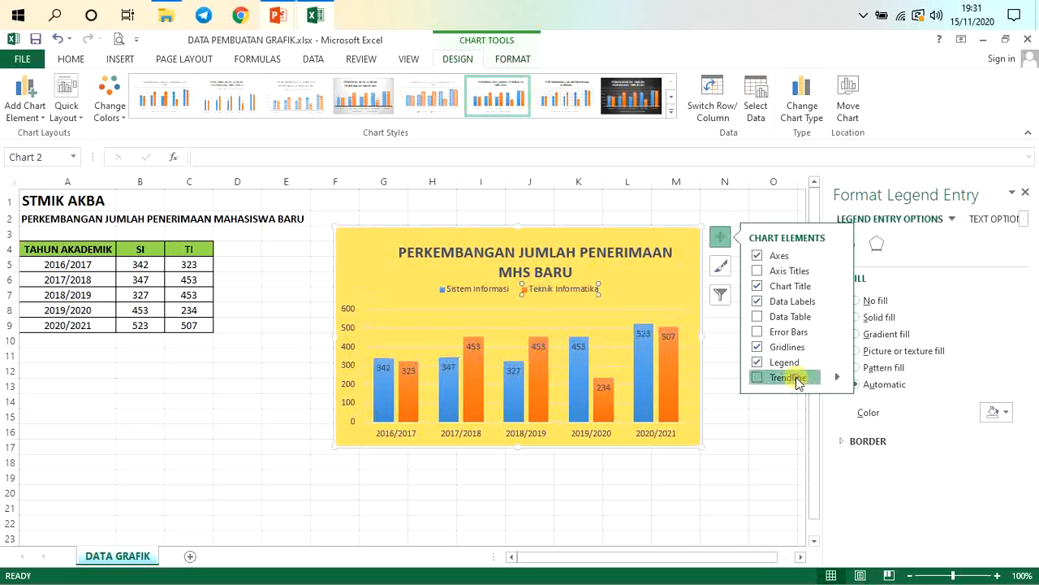
Add a linear trendline for the Teknik Informatika series, then undo it and deselect the chart.
click(803, 378)
click(526, 295)
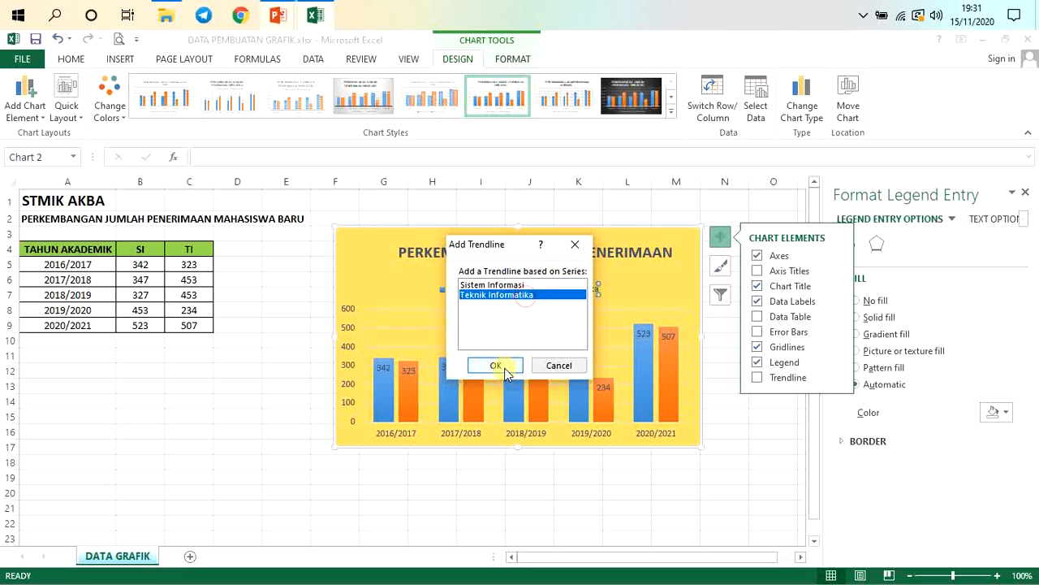
click(495, 365)
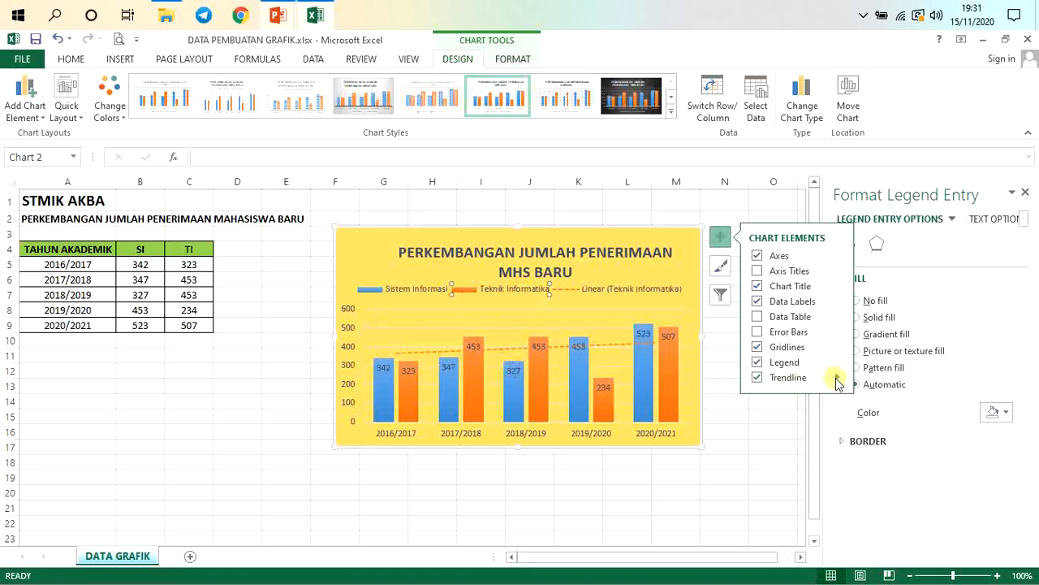
click(837, 378)
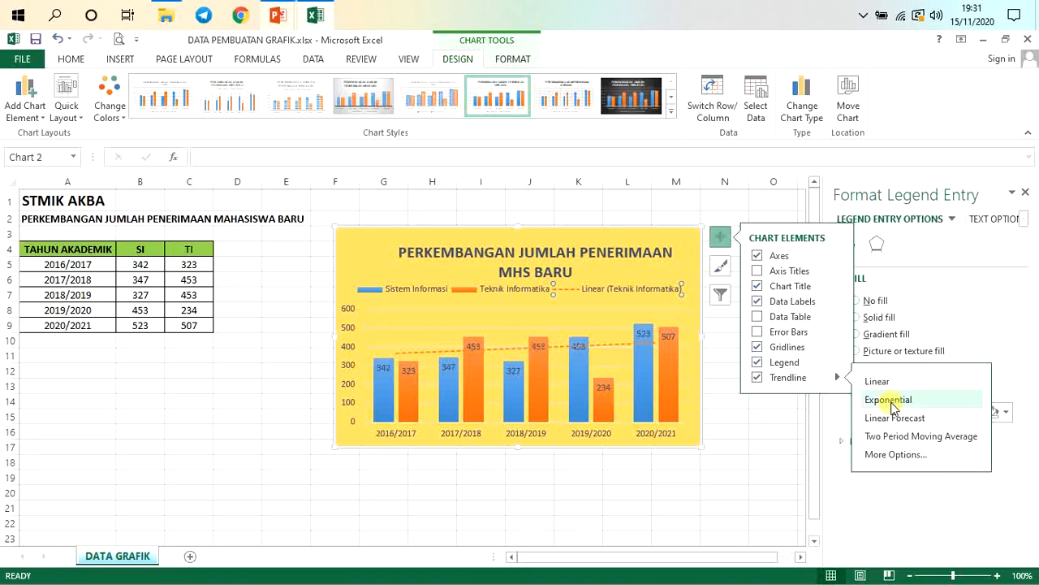
click(58, 38)
click(765, 459)
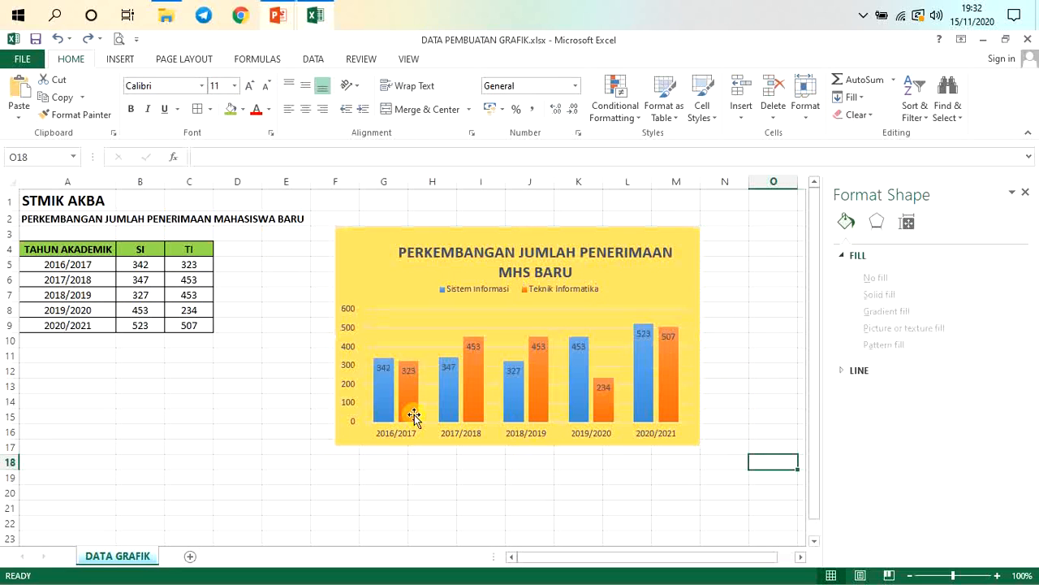
Set the minimum bound of the chart's vertical axis to 100.
click(348, 377)
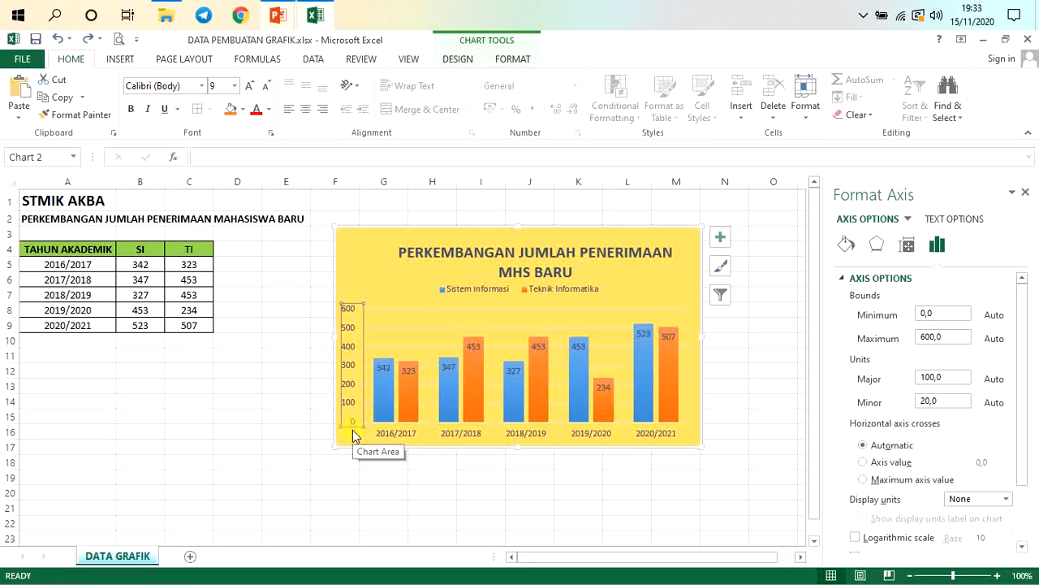
double_click(940, 382)
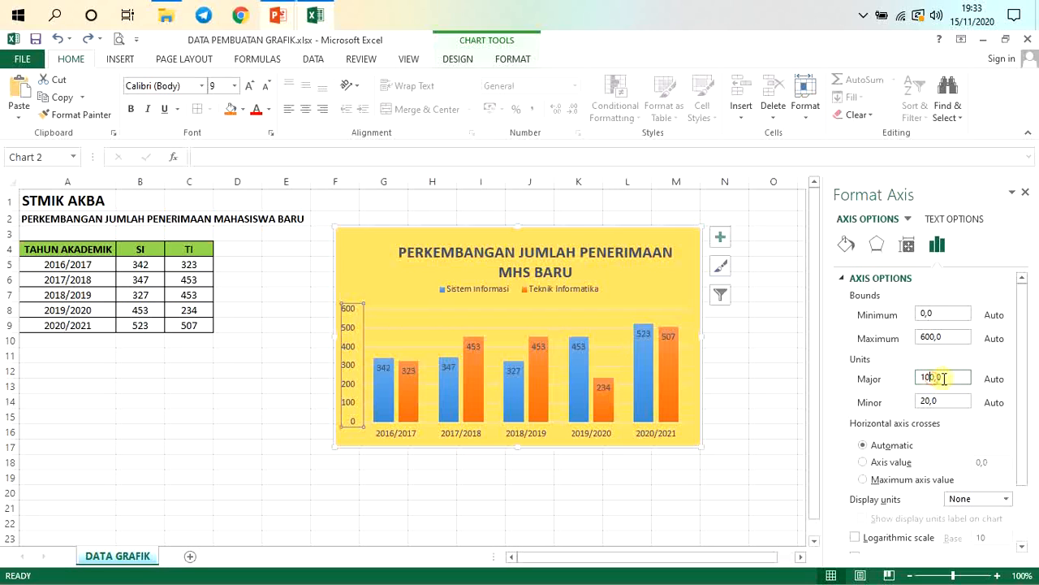
click(946, 314)
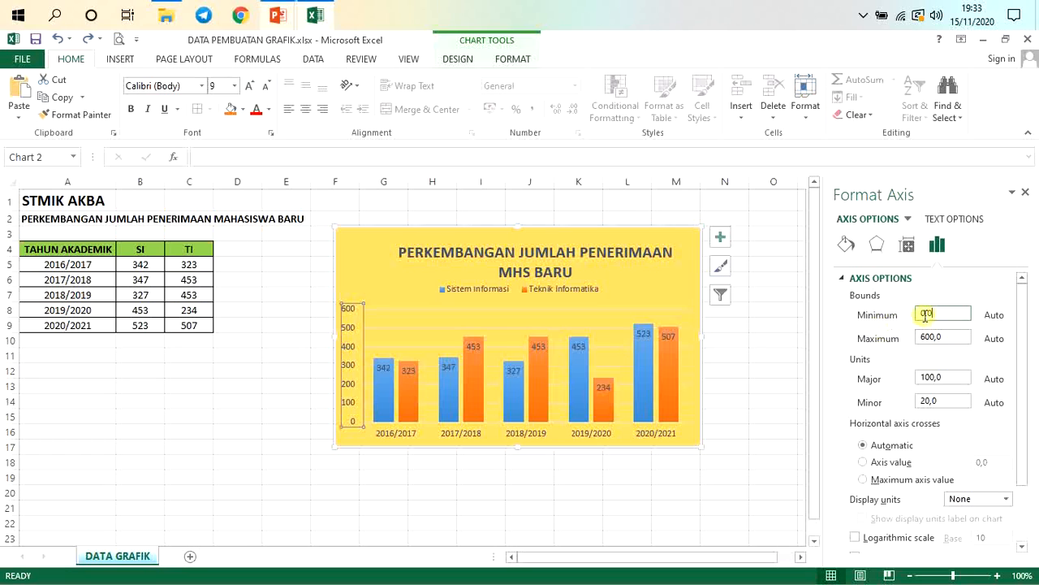
double_click(945, 336)
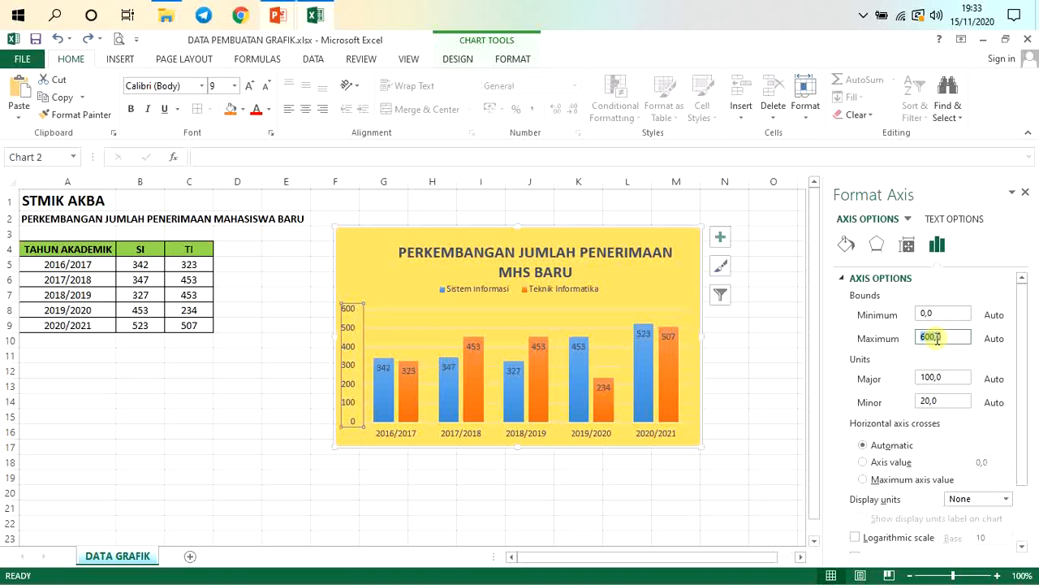
click(937, 338)
drag(947, 337, 911, 336)
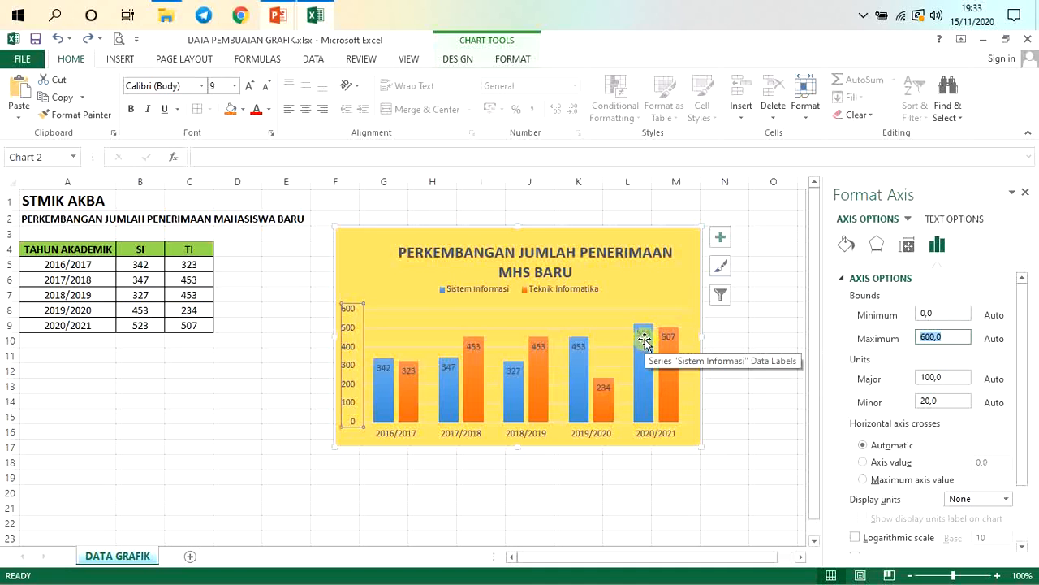
click(945, 335)
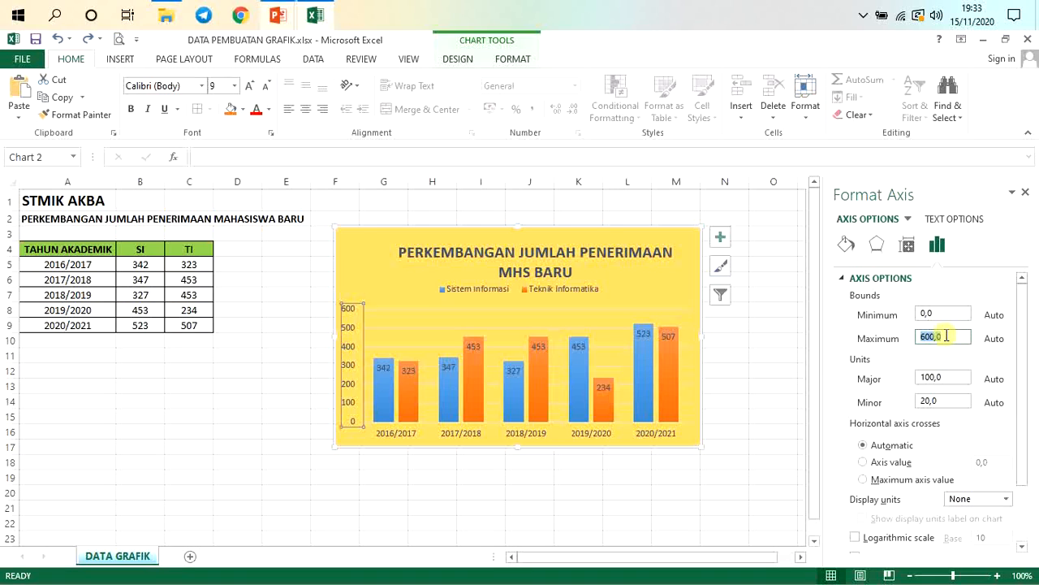
mouse_move(643, 350)
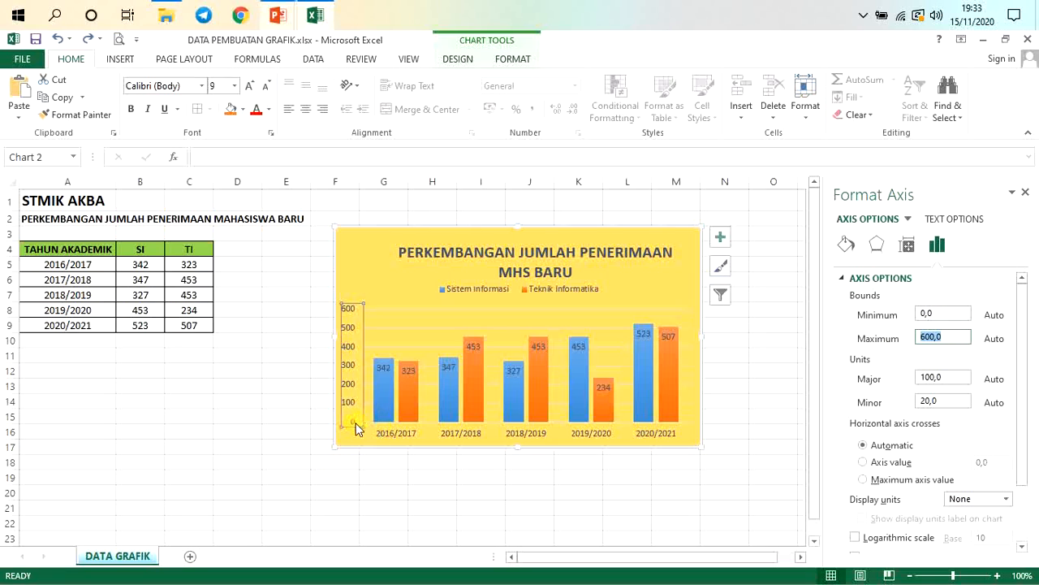
click(946, 312)
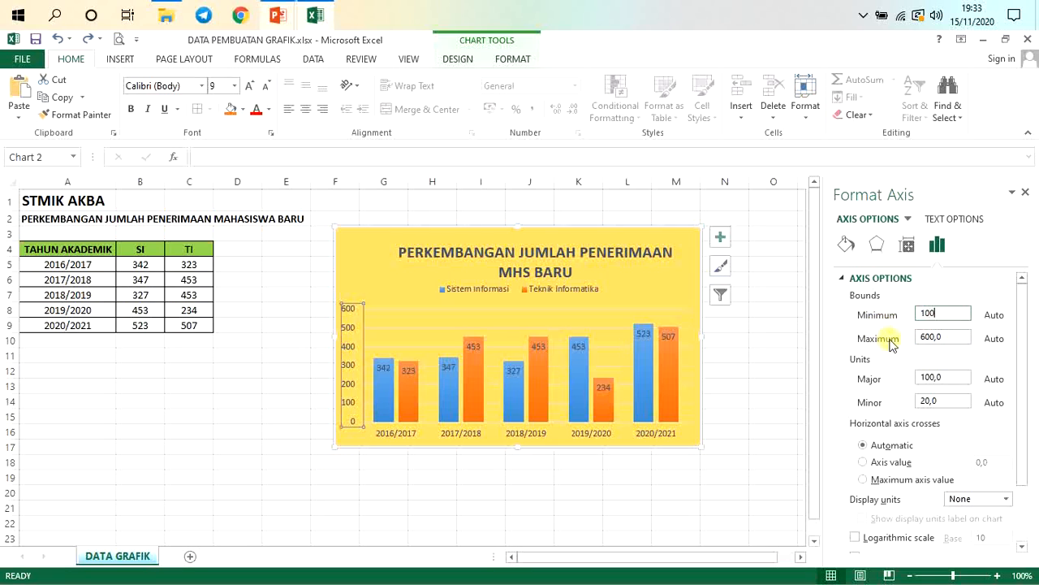
click(573, 484)
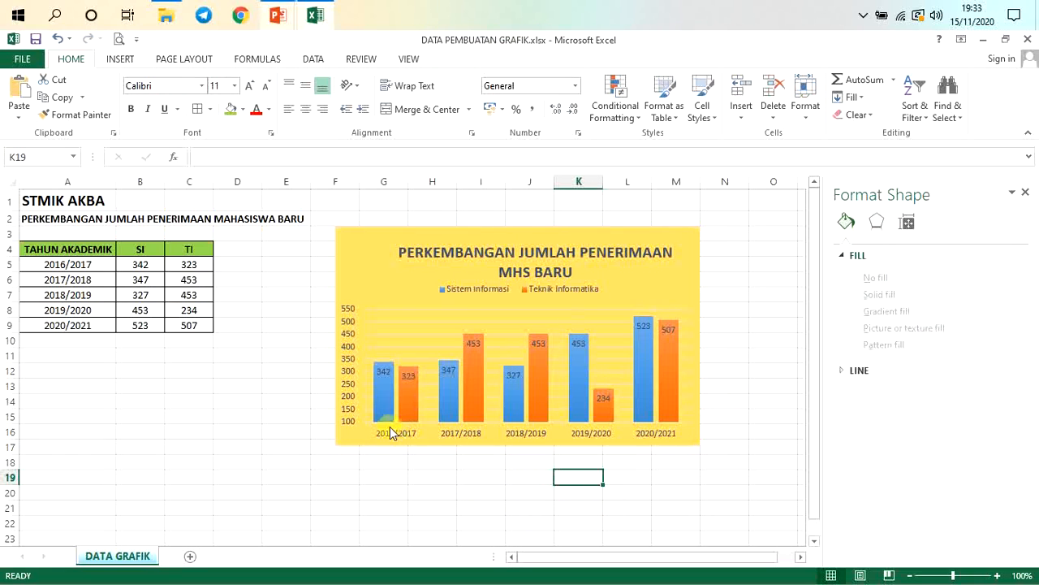
Set the maximum bound of the chart's vertical axis to 600 and deselect the chart.
click(354, 397)
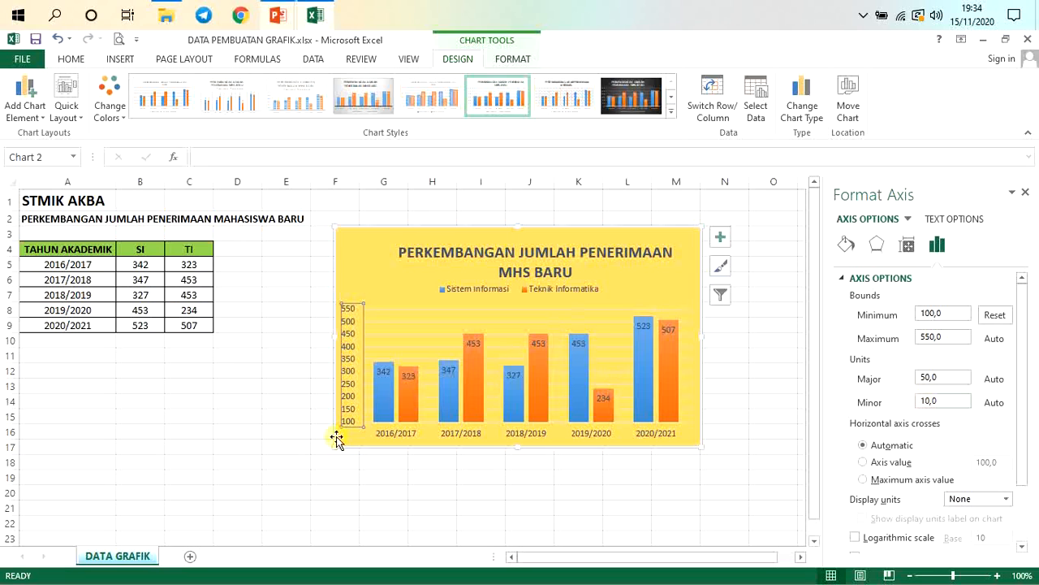
click(928, 380)
double_click(928, 379)
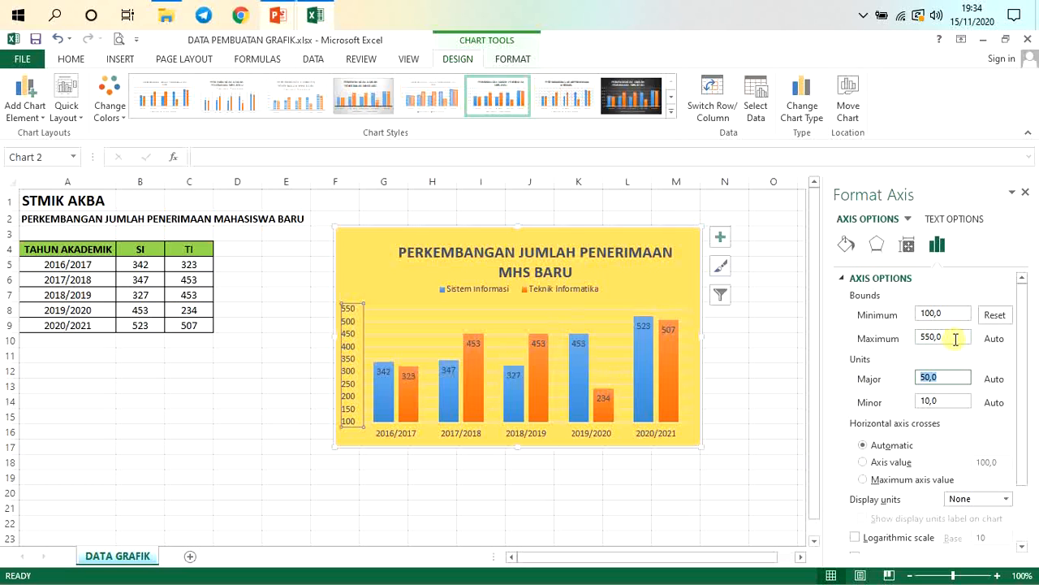
drag(955, 338, 910, 336)
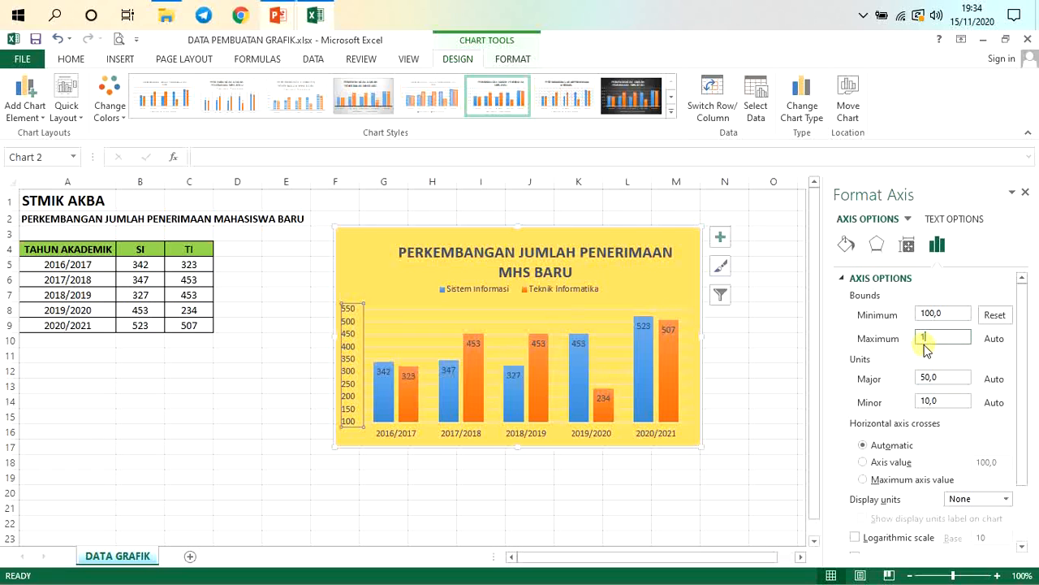
text(600)
click(943, 379)
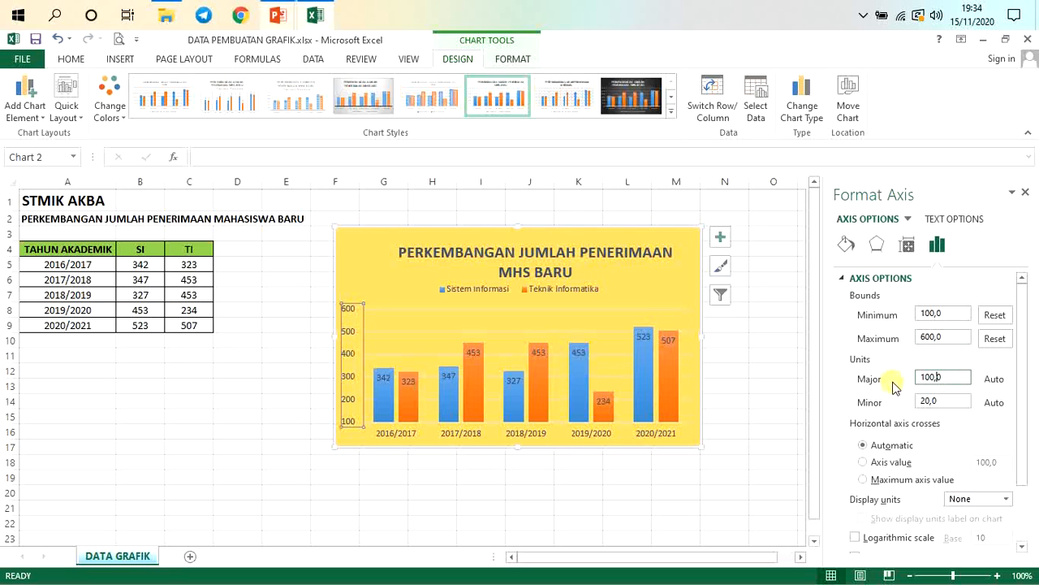
click(592, 487)
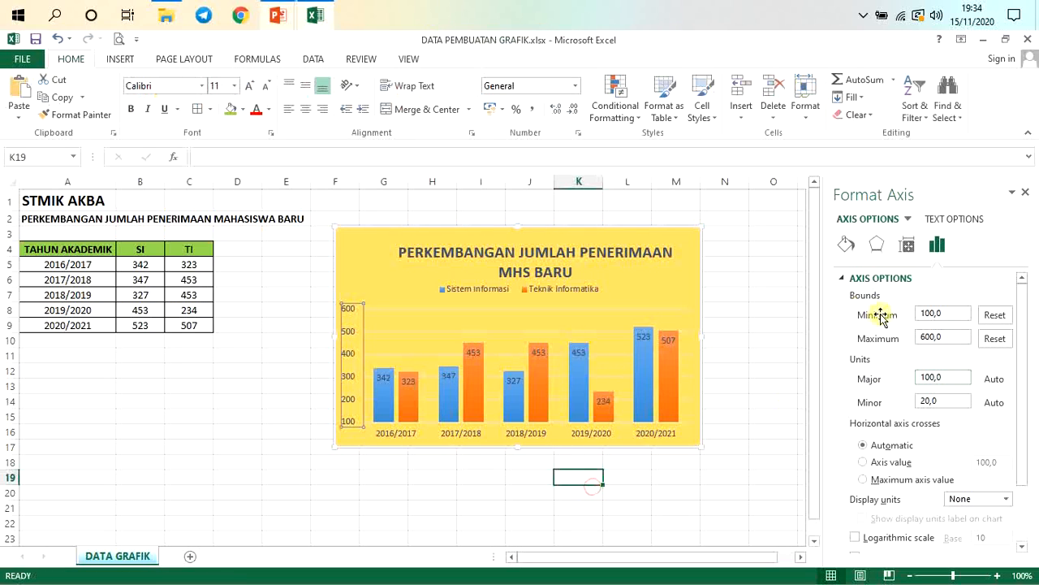
click(751, 326)
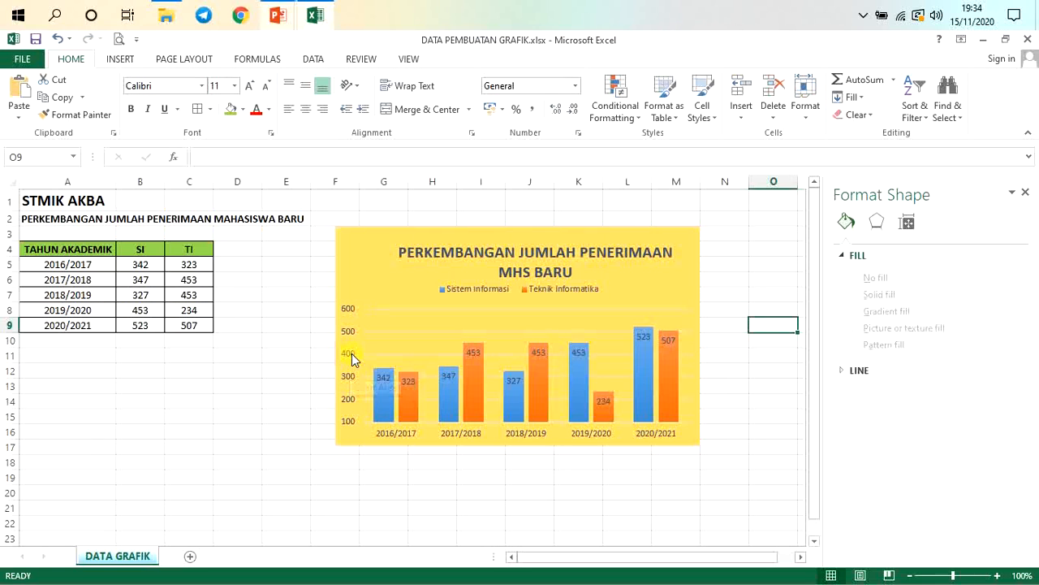
Examine the vertical axis options, the academic-year category axis with its source cells, and the Teknik Informatika columns.
click(352, 354)
click(351, 353)
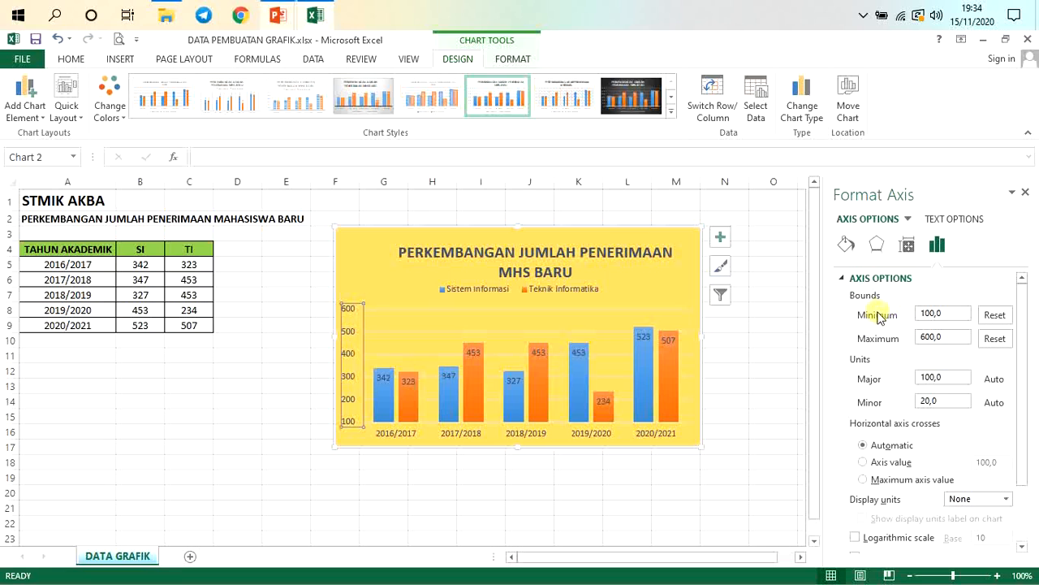
click(365, 486)
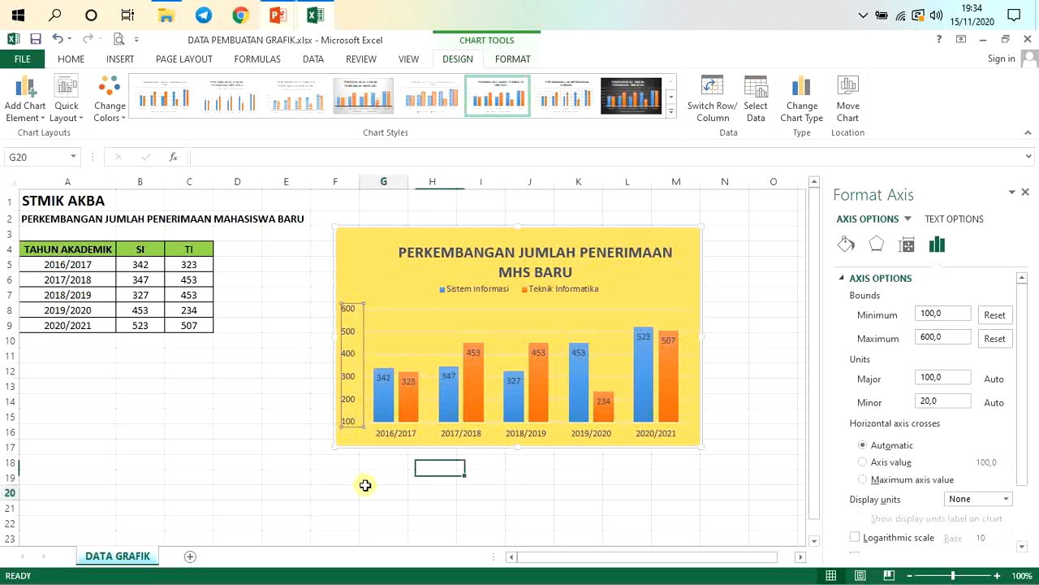
click(397, 434)
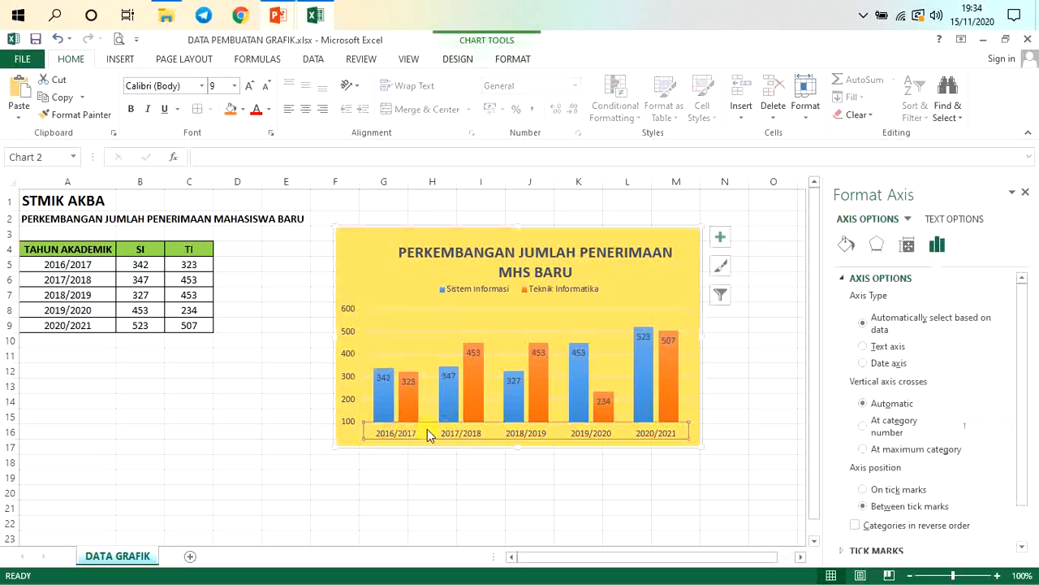
drag(79, 267, 80, 320)
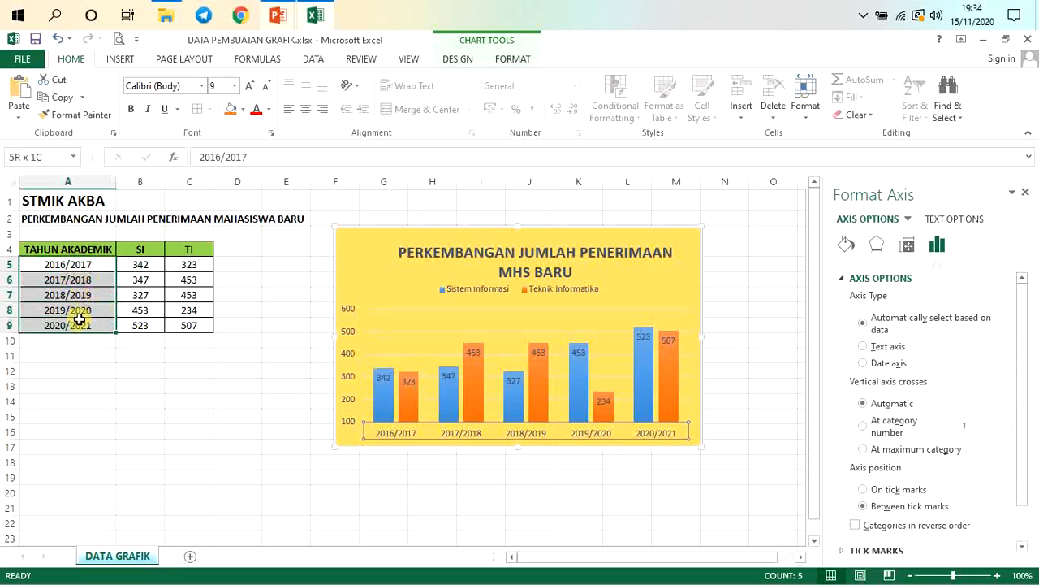
click(77, 266)
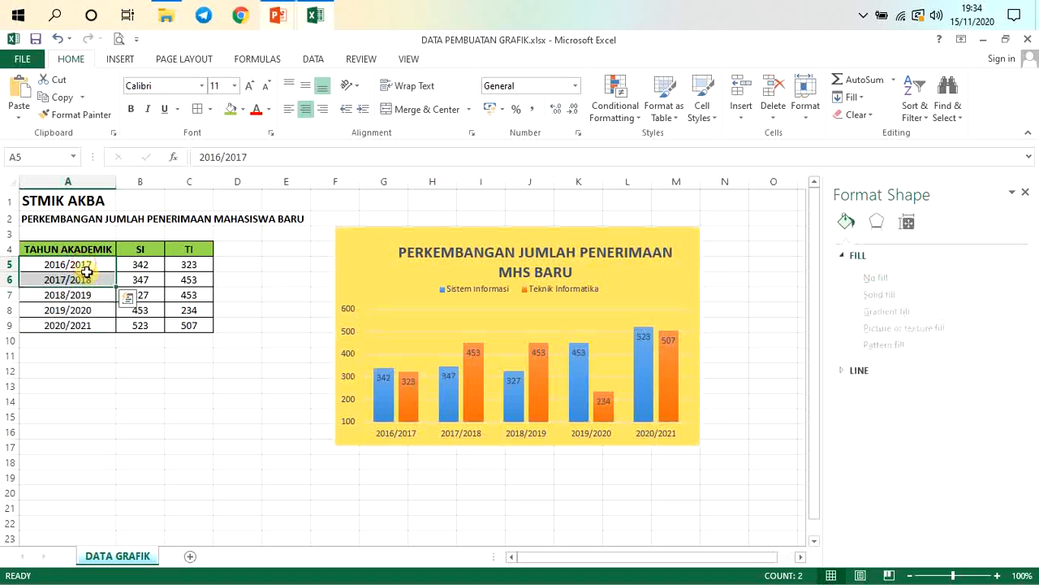
click(413, 436)
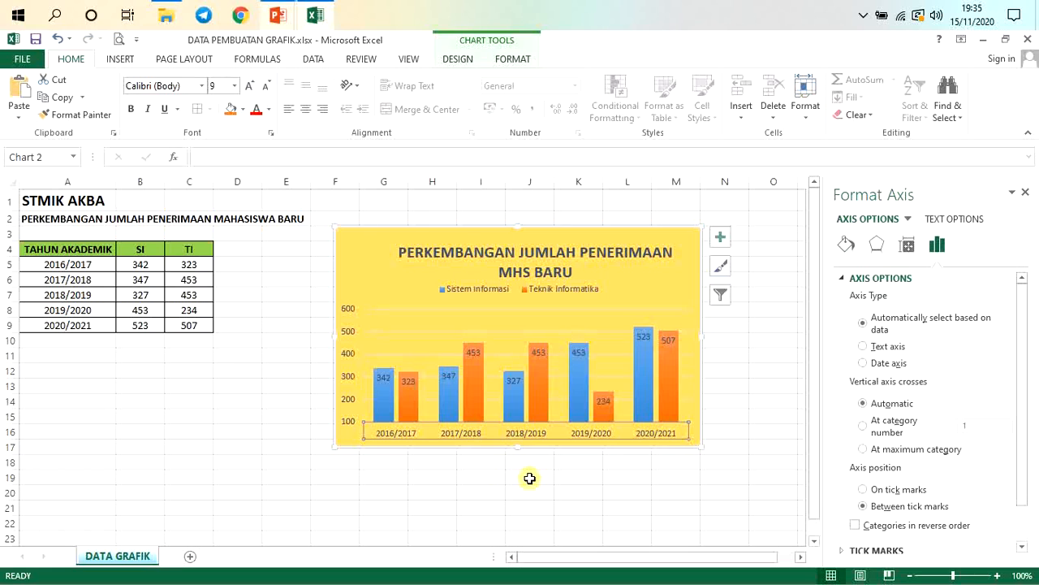
click(530, 478)
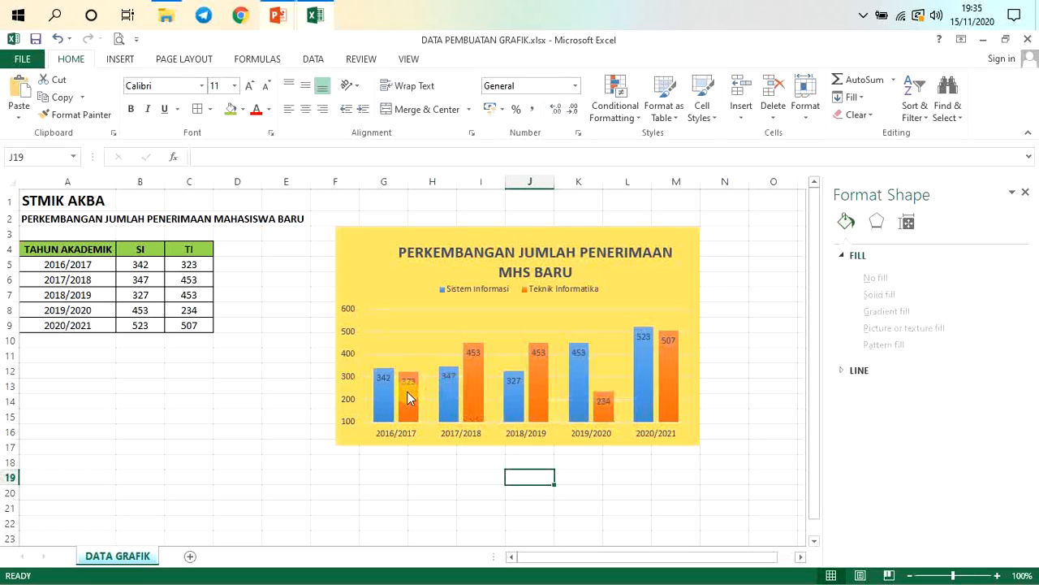
mouse_move(408, 402)
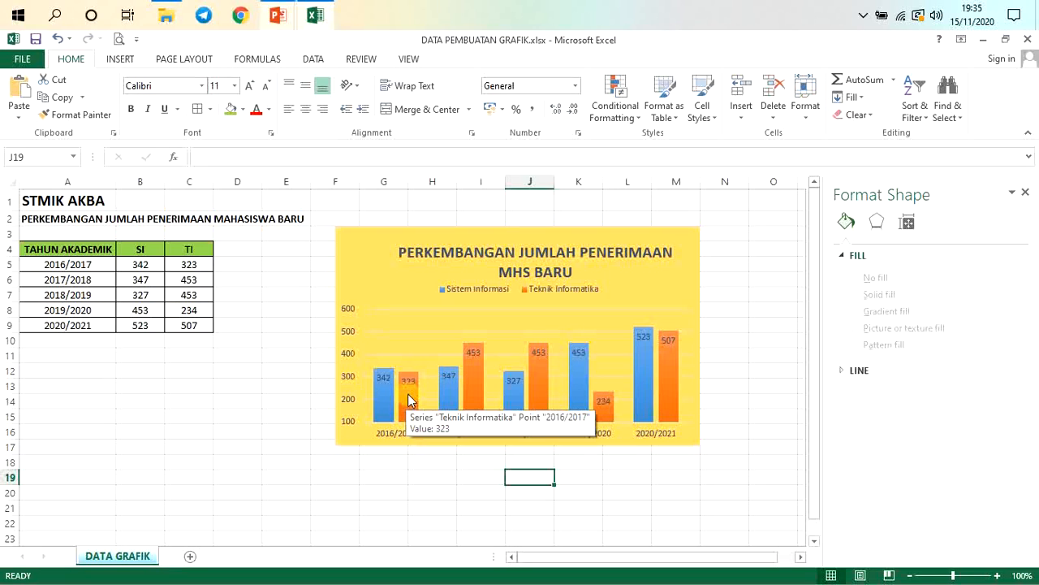
click(188, 279)
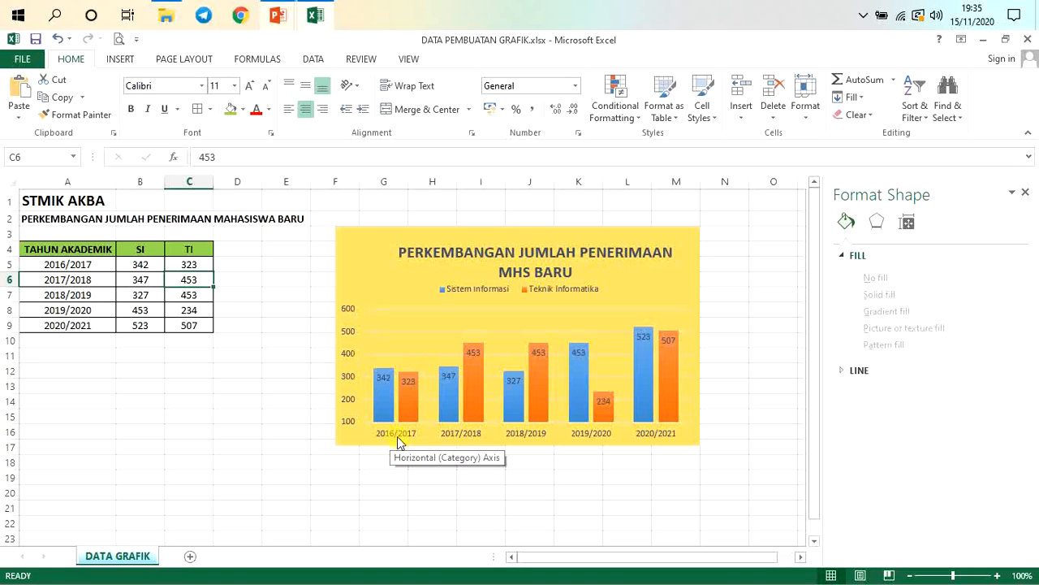
Try a standard green fill on the legend, and open the chart's data source selection and cancel it.
click(451, 291)
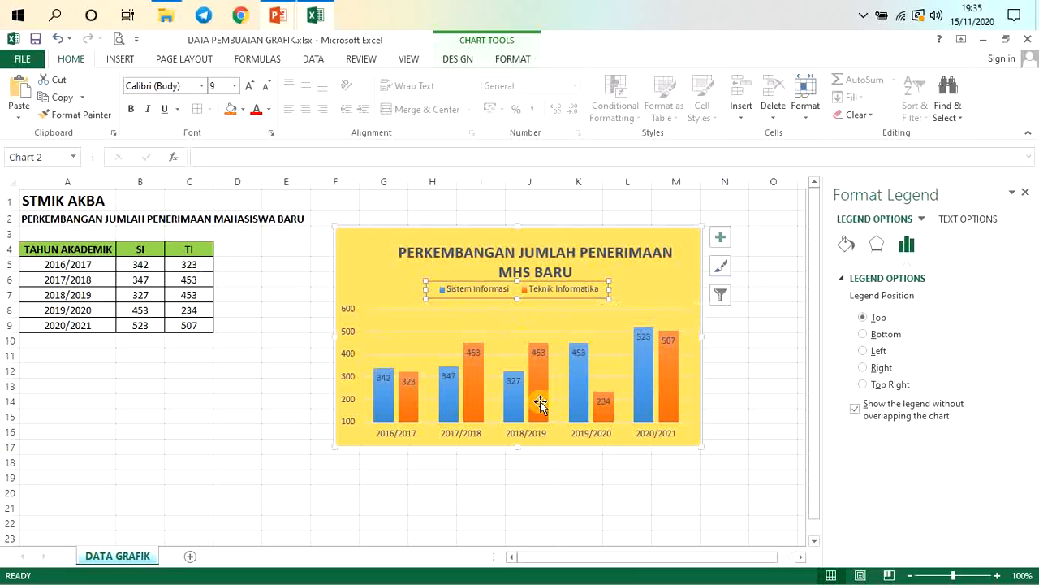
click(846, 243)
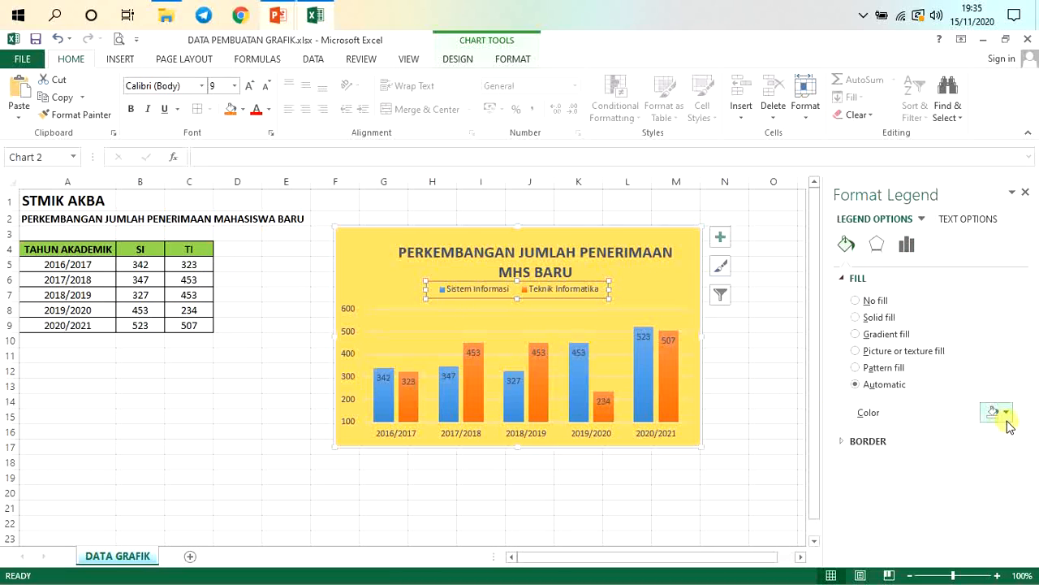
click(1006, 414)
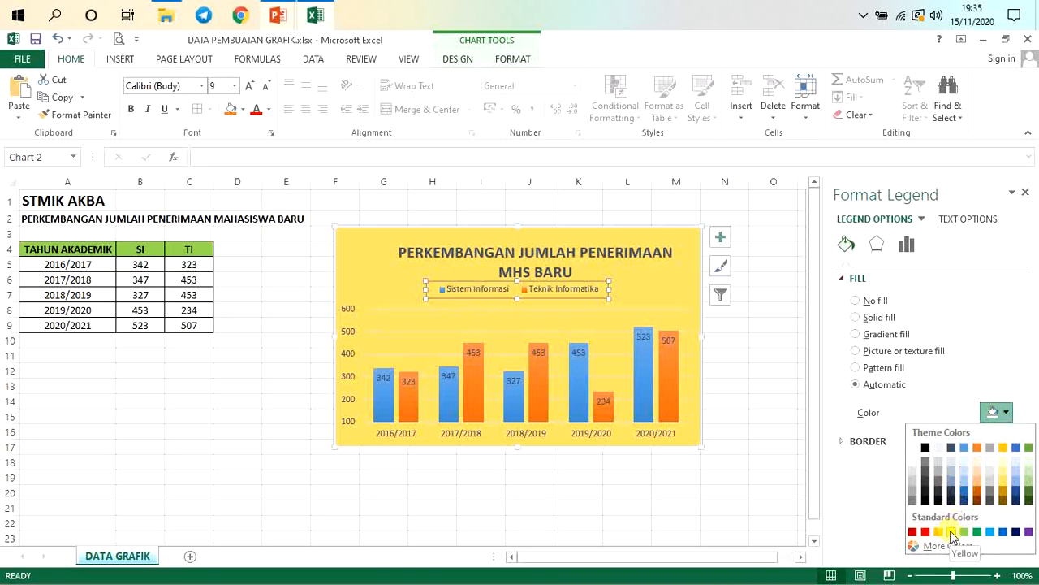
click(977, 532)
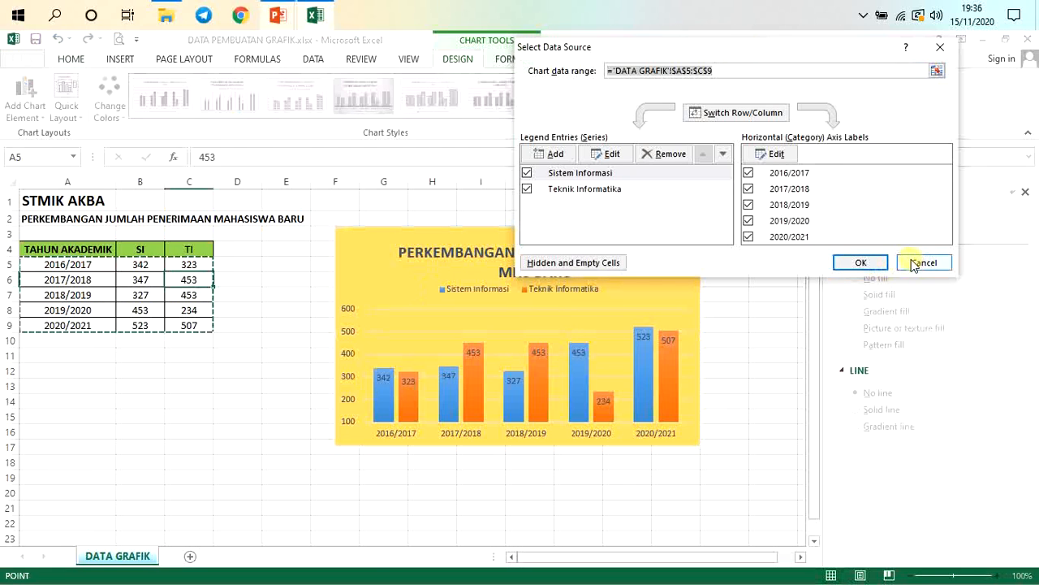
click(921, 262)
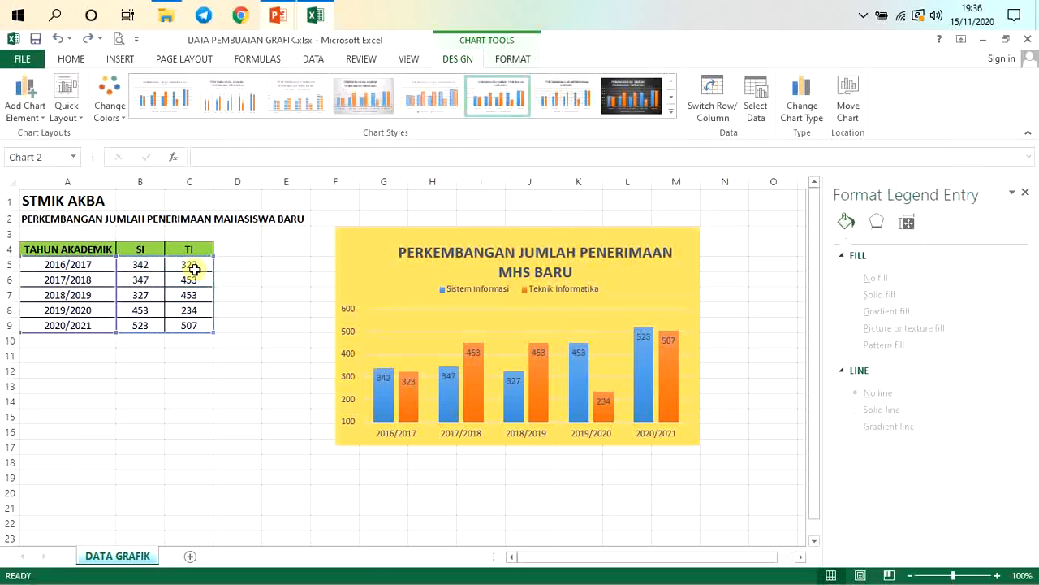
Add a TK column in D4:D9 with the values 323, 233, 453, 456 and 543 for the five academic years.
click(242, 250)
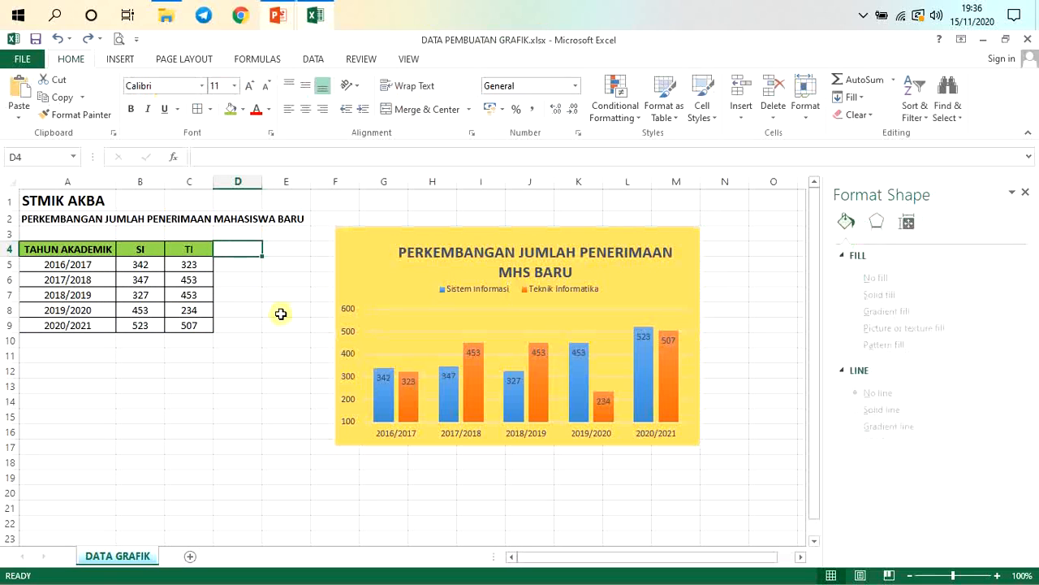
text(TK)
click(227, 265)
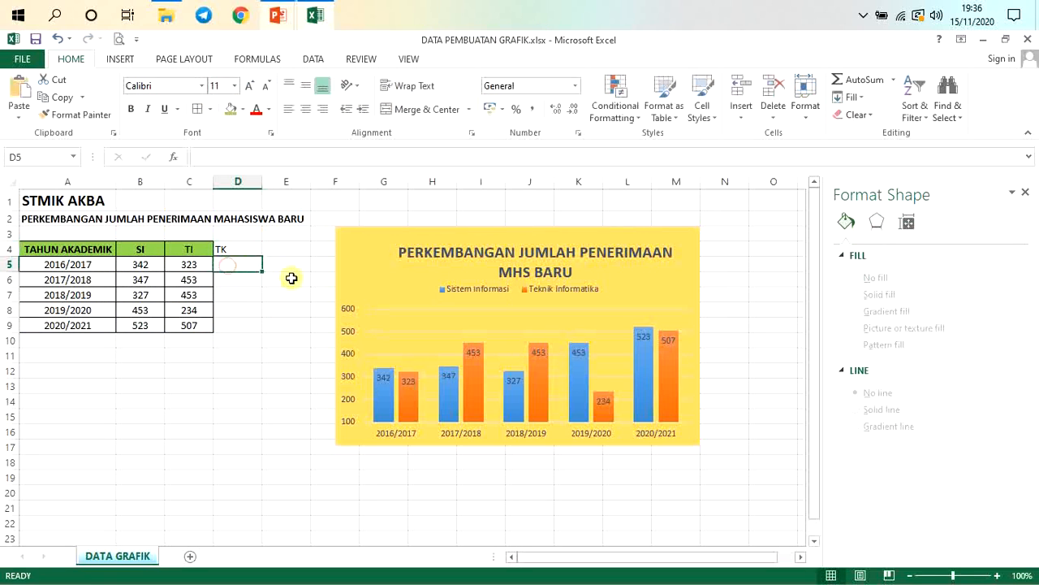
text(323)
click(246, 284)
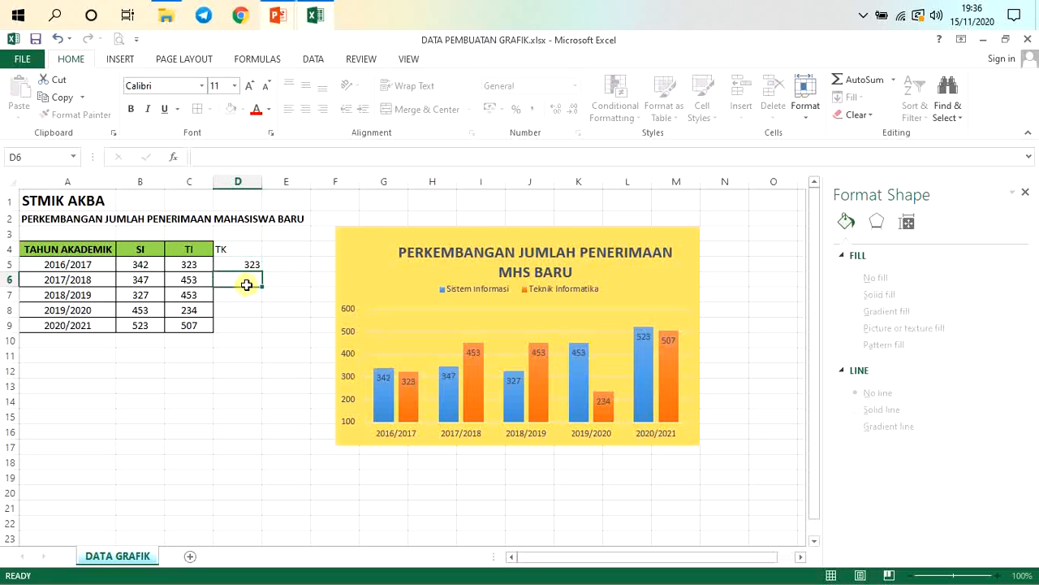
text(233)
click(244, 295)
text(453)
click(248, 314)
text(456)
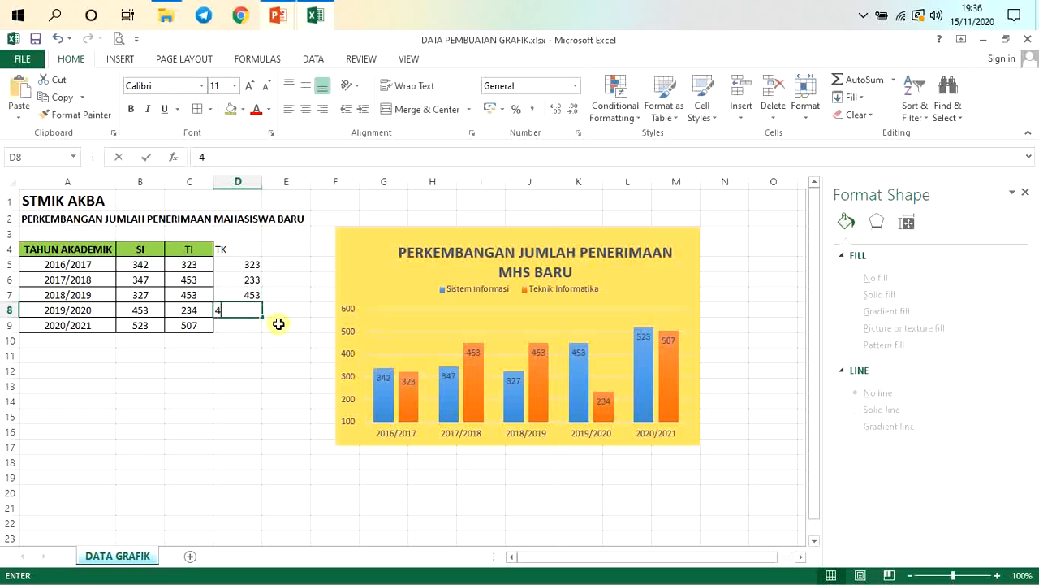
click(246, 326)
text(543)
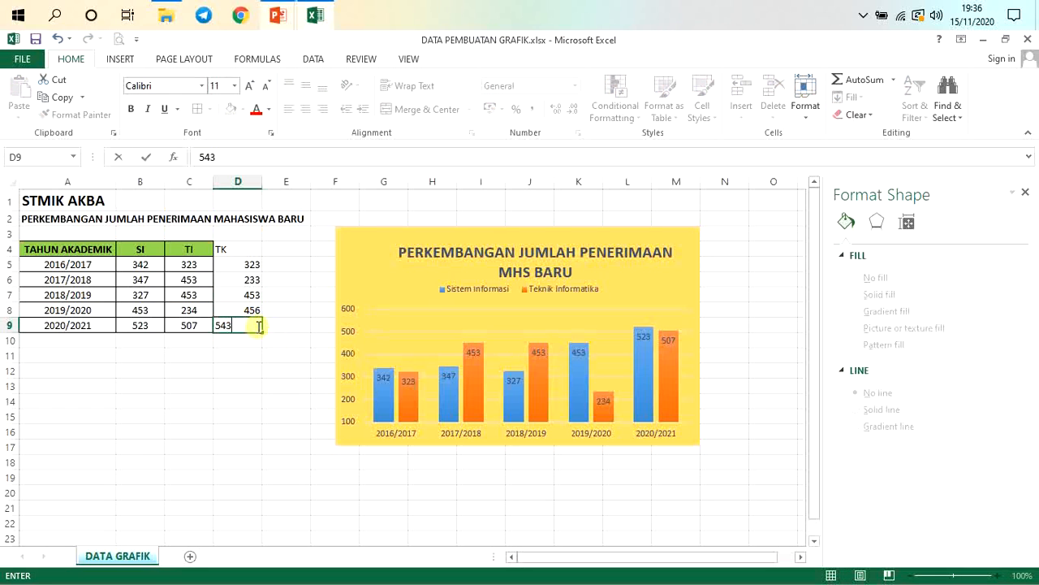
click(244, 363)
Fill the TK header cell D4 with the same green as the other table headers.
drag(233, 247, 243, 324)
drag(199, 248, 232, 322)
click(232, 110)
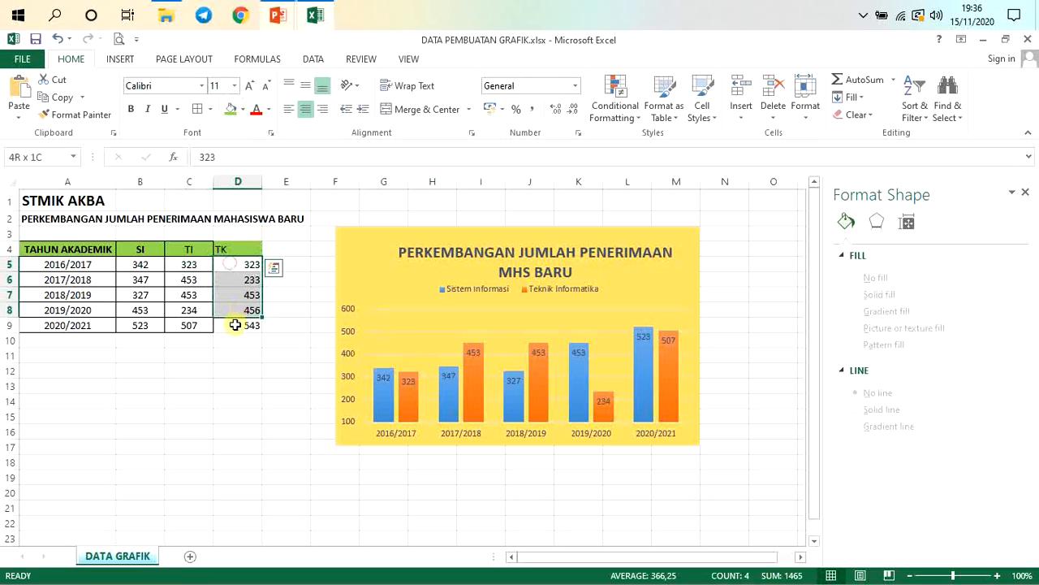
Centre the TK header and values in D4:D9 and add borders around the cells to match the table.
click(306, 108)
drag(194, 249, 235, 323)
click(227, 252)
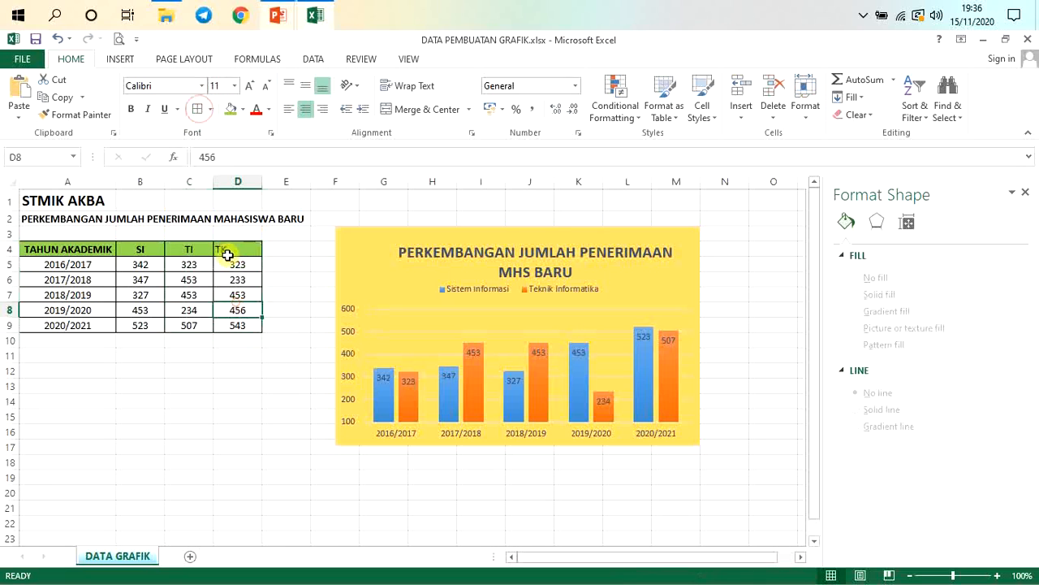
click(306, 108)
click(203, 309)
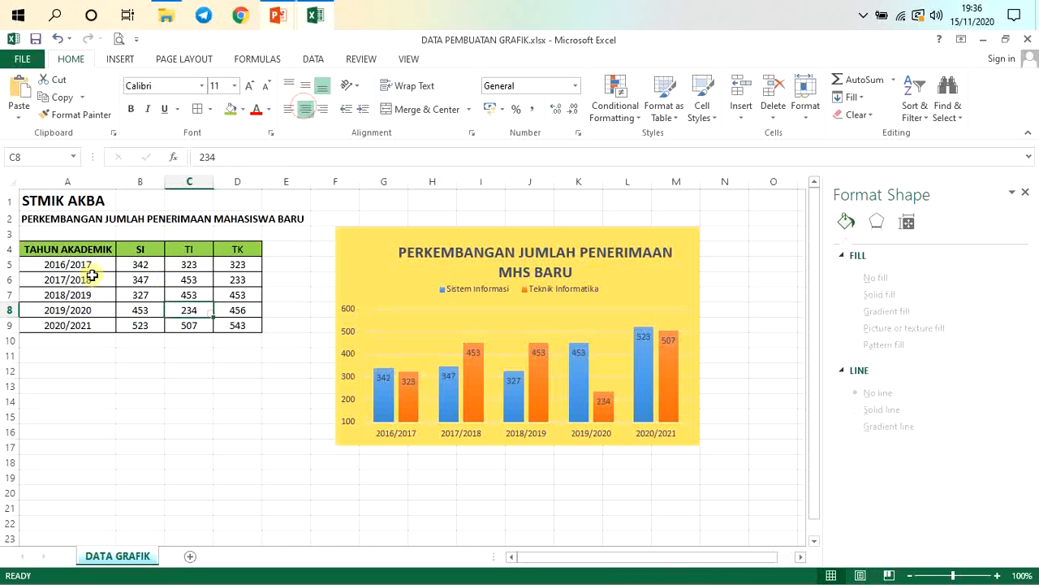
Examine which table cells the chart currently plots compared with the new TK column.
click(84, 266)
click(406, 260)
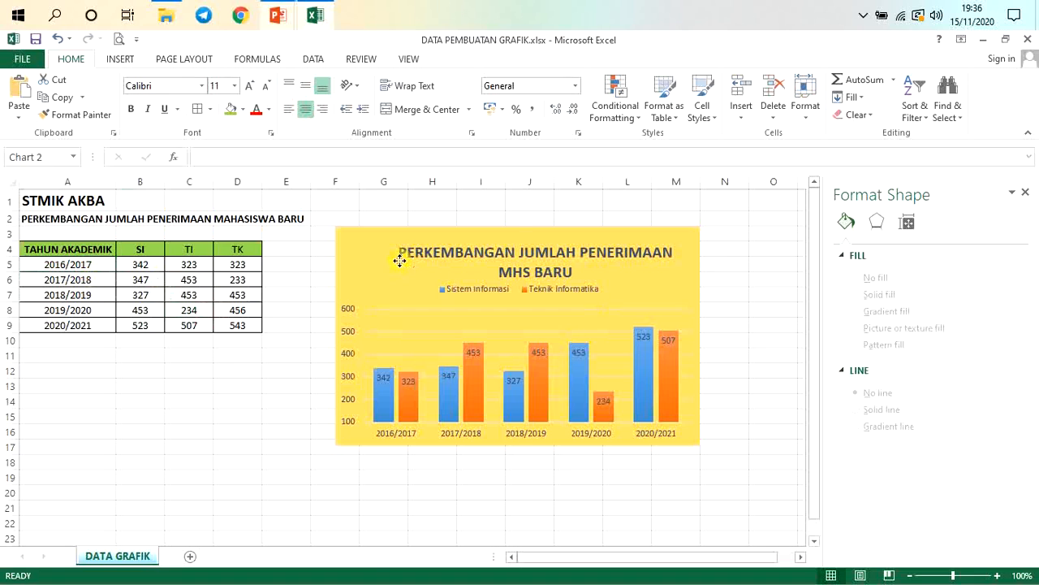
click(408, 414)
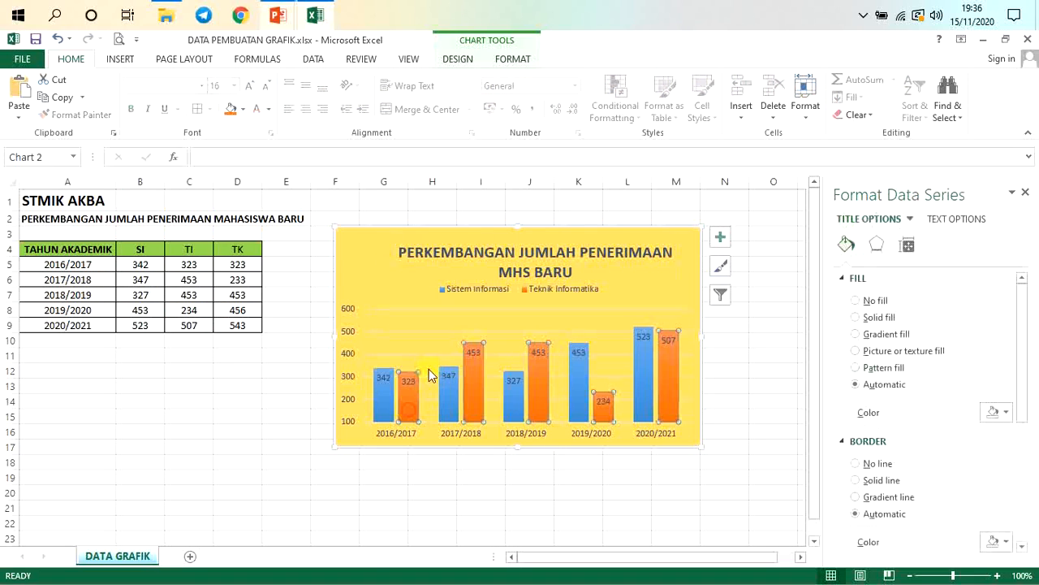
click(379, 294)
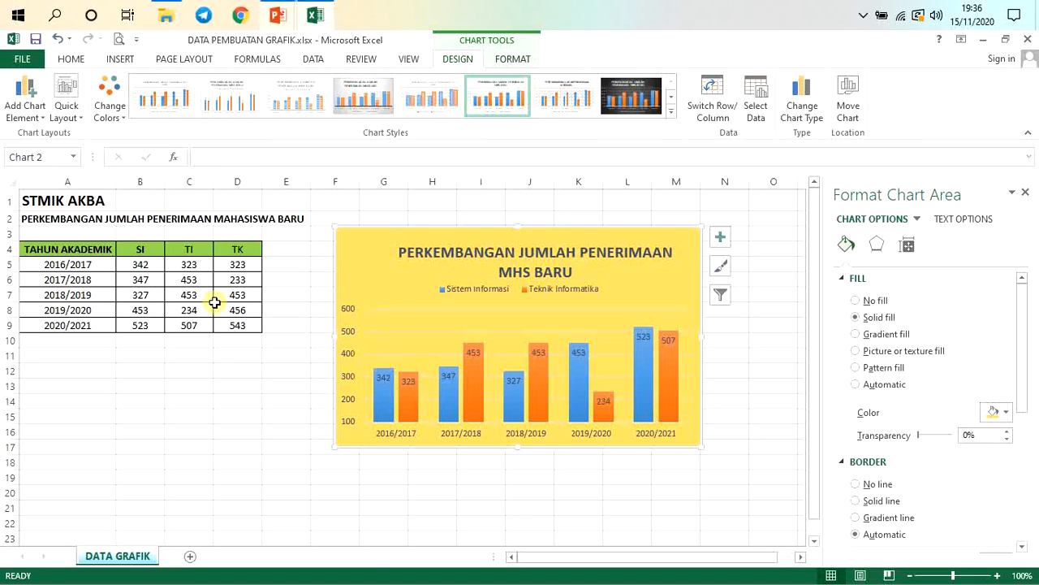
click(221, 296)
click(381, 290)
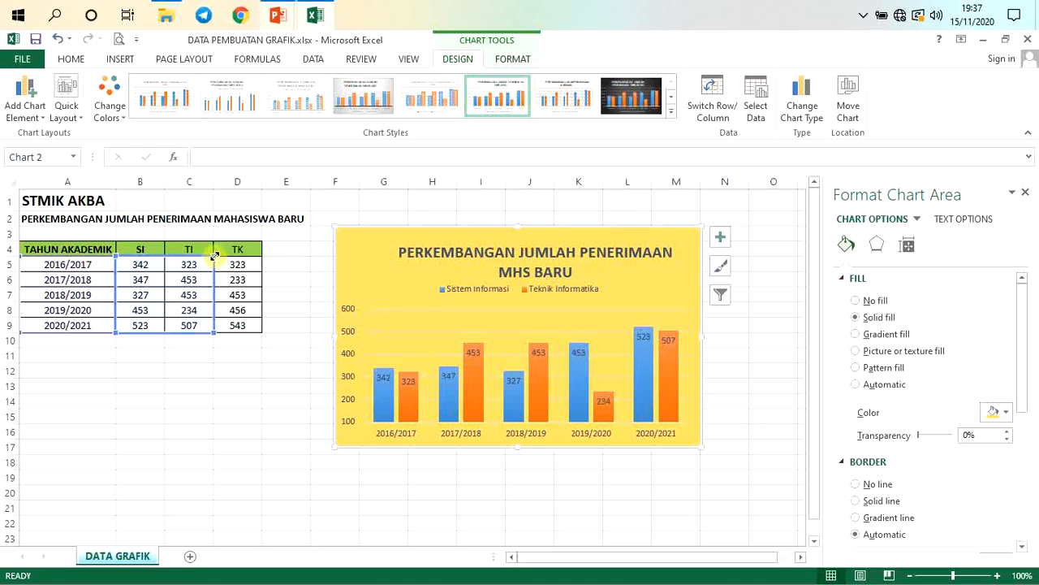
click(398, 272)
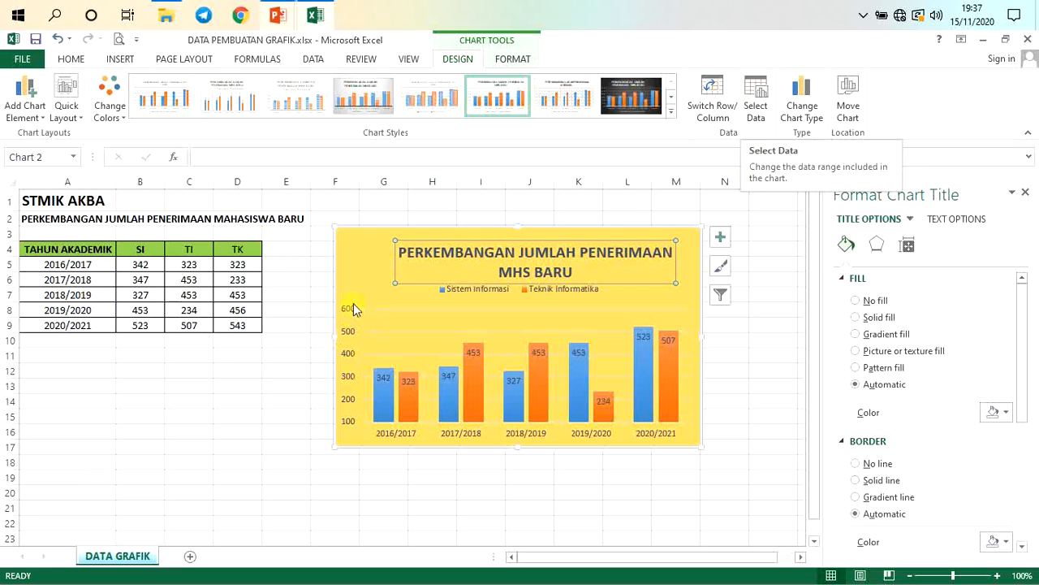
Extend the chart's data range to A5:D9 on the DATA GRAFIK sheet so it includes the TK column.
right_click(371, 261)
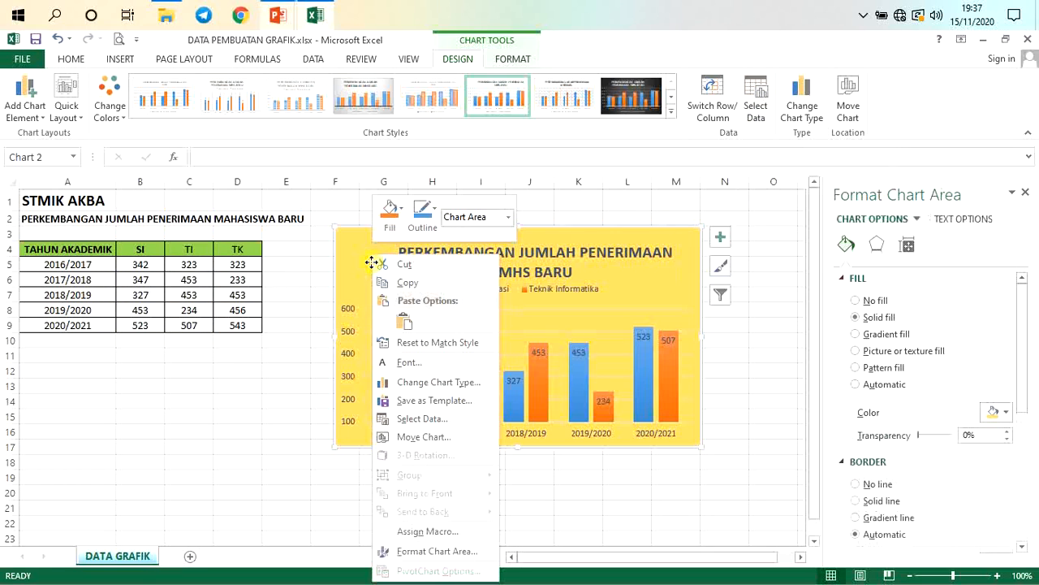
click(422, 419)
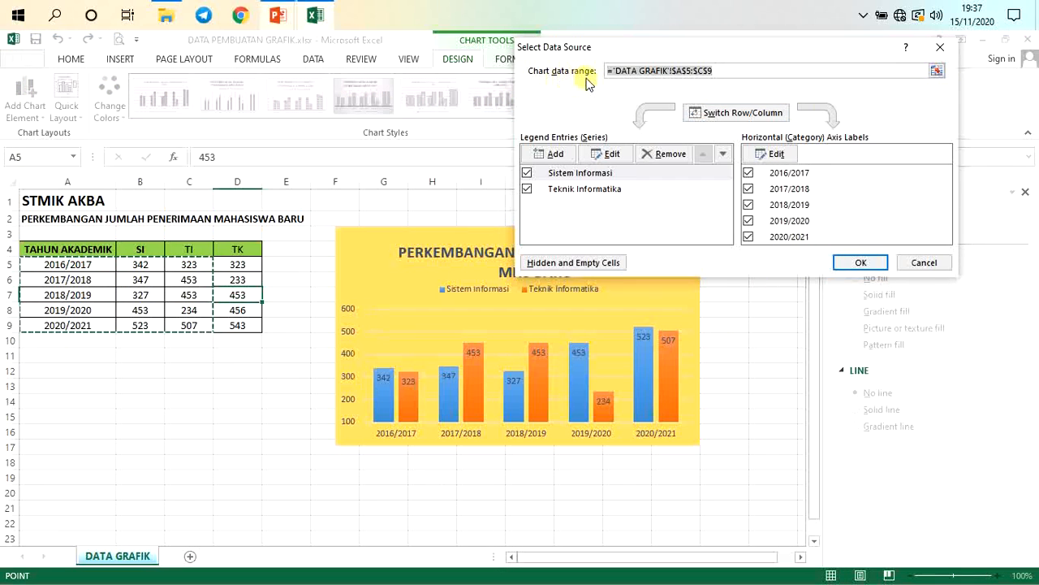
click(938, 72)
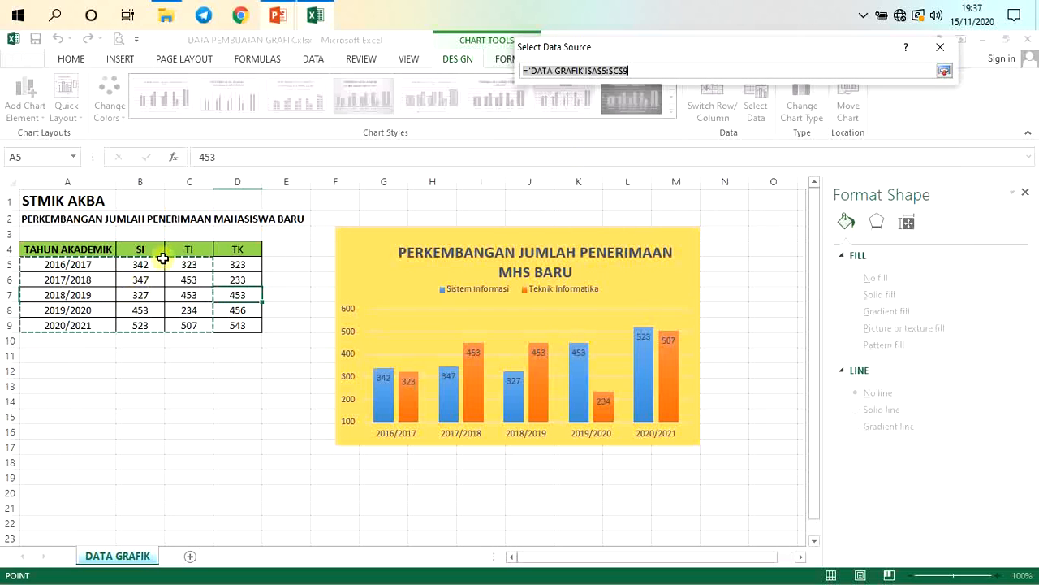
drag(50, 268, 243, 326)
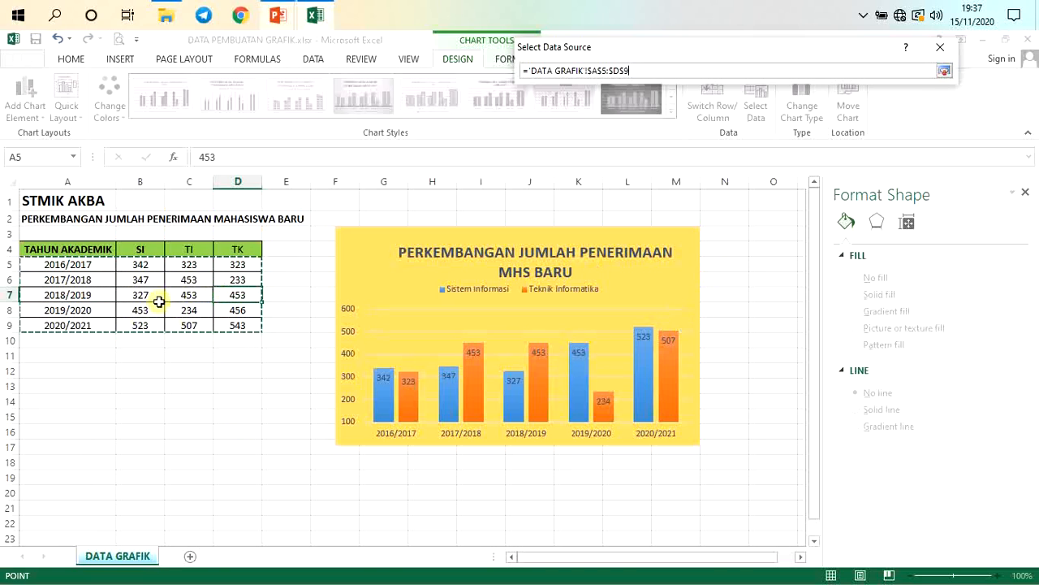
click(944, 71)
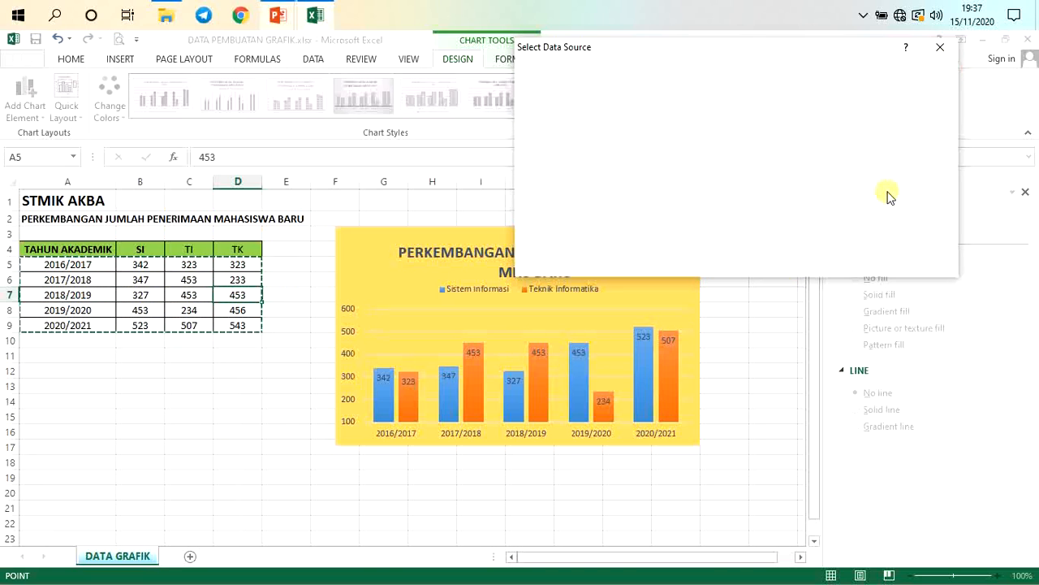
click(866, 264)
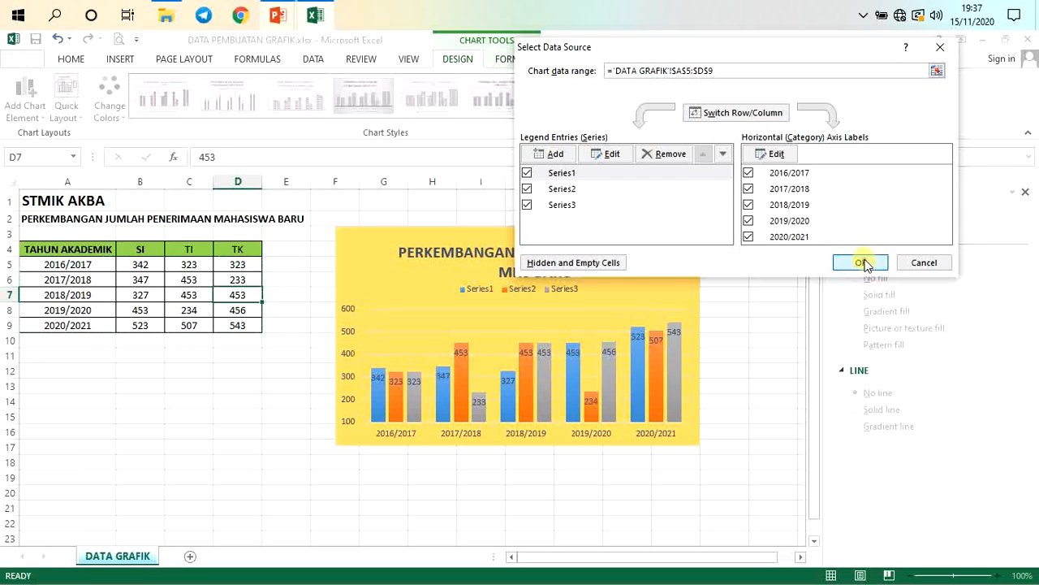
Recolour the third series through its legend entry, trying light blue and red before setting standard purple.
click(417, 407)
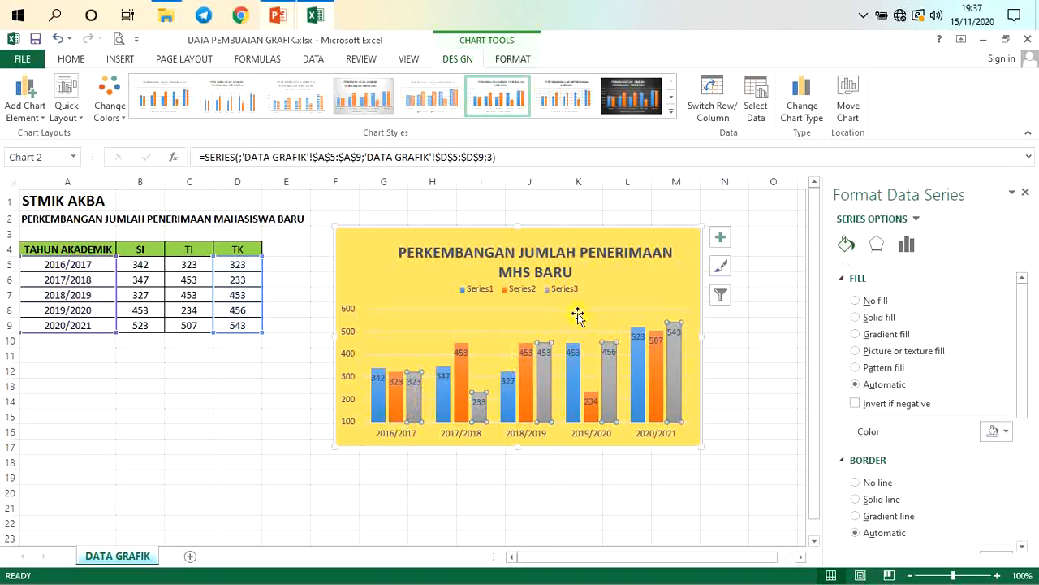
click(548, 292)
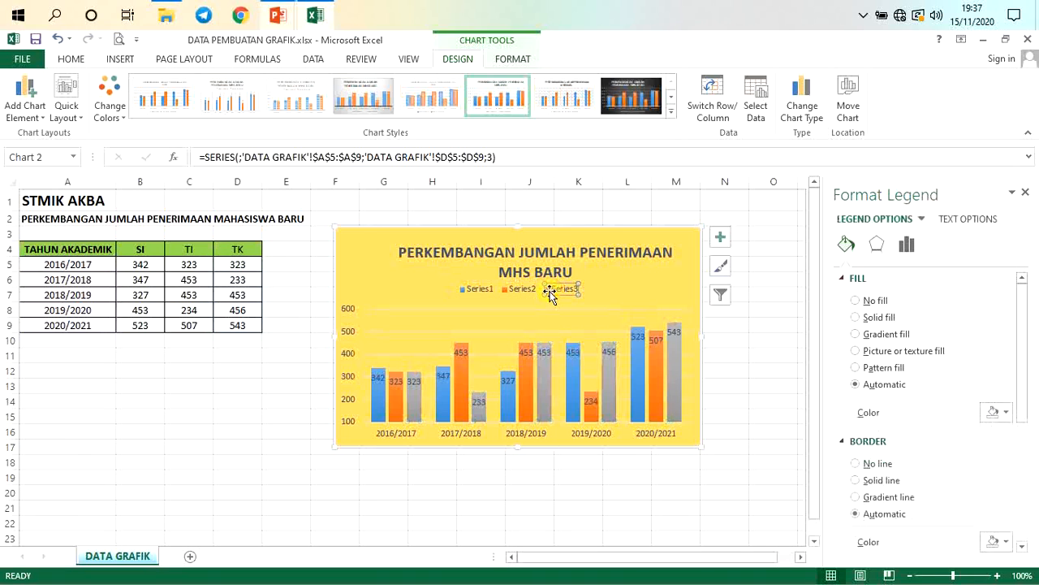
click(552, 290)
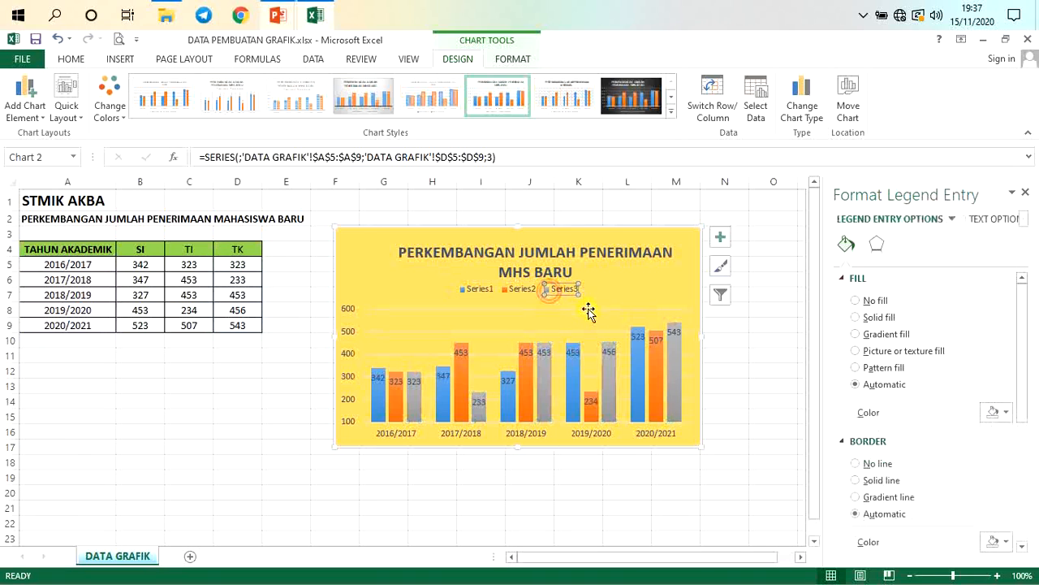
click(1007, 414)
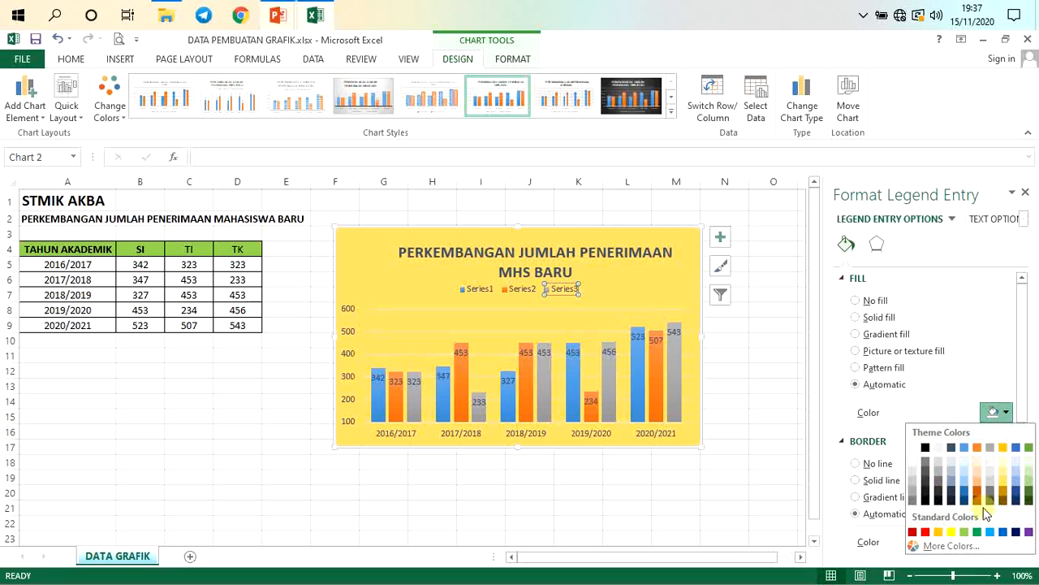
click(989, 532)
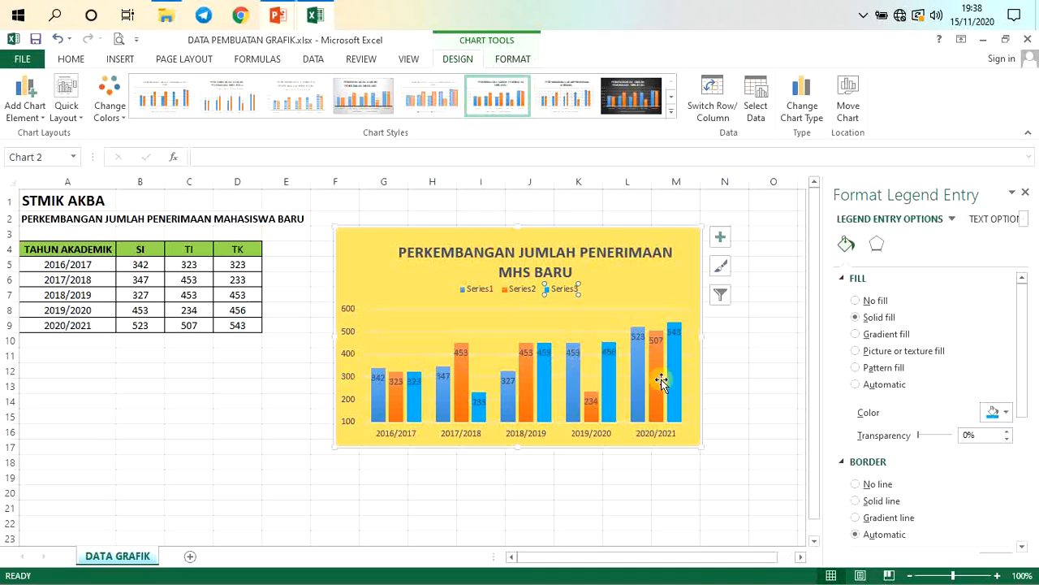
click(1009, 415)
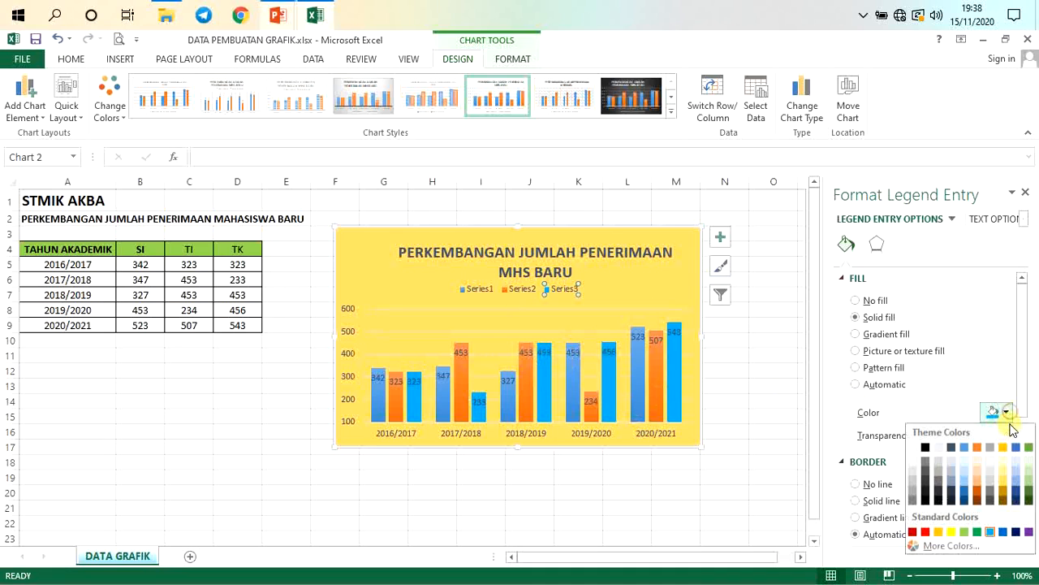
click(927, 532)
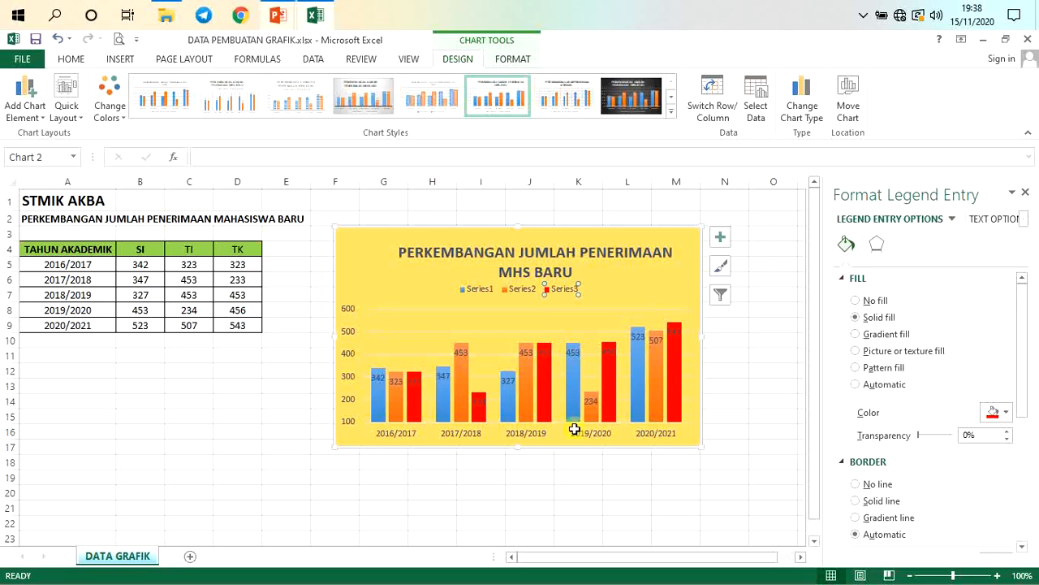
click(1007, 413)
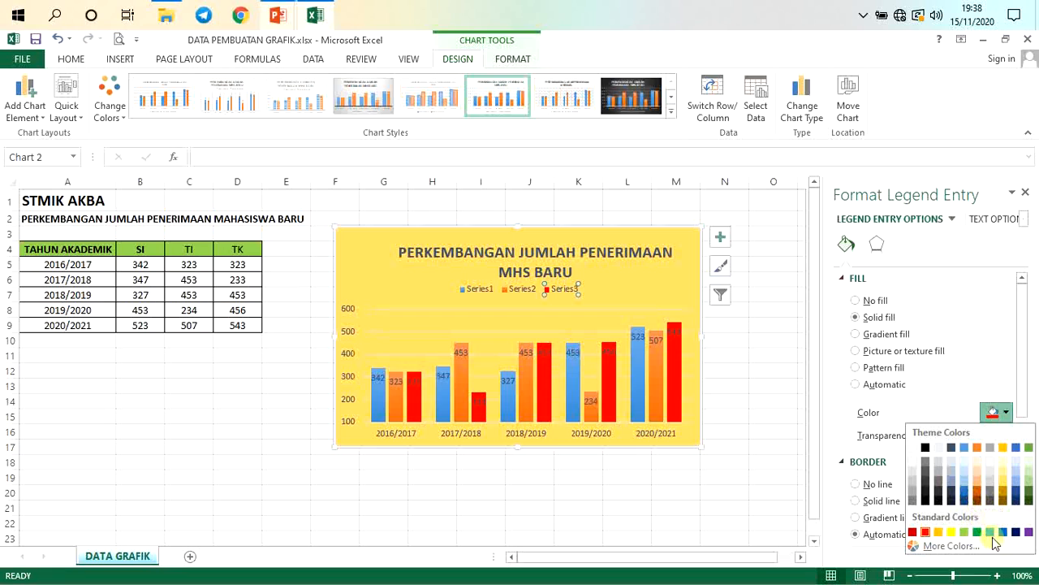
click(1029, 532)
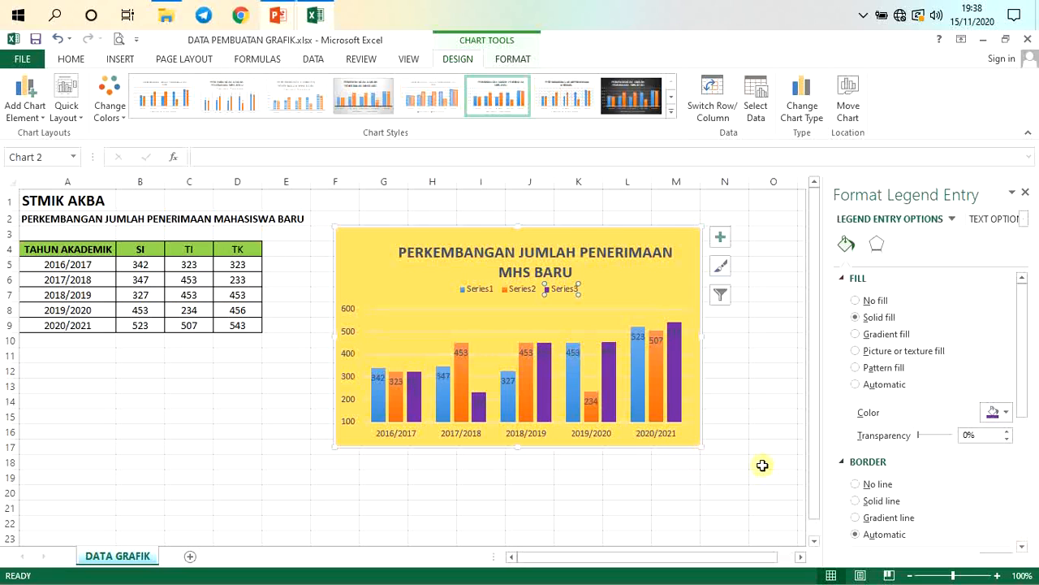
click(484, 417)
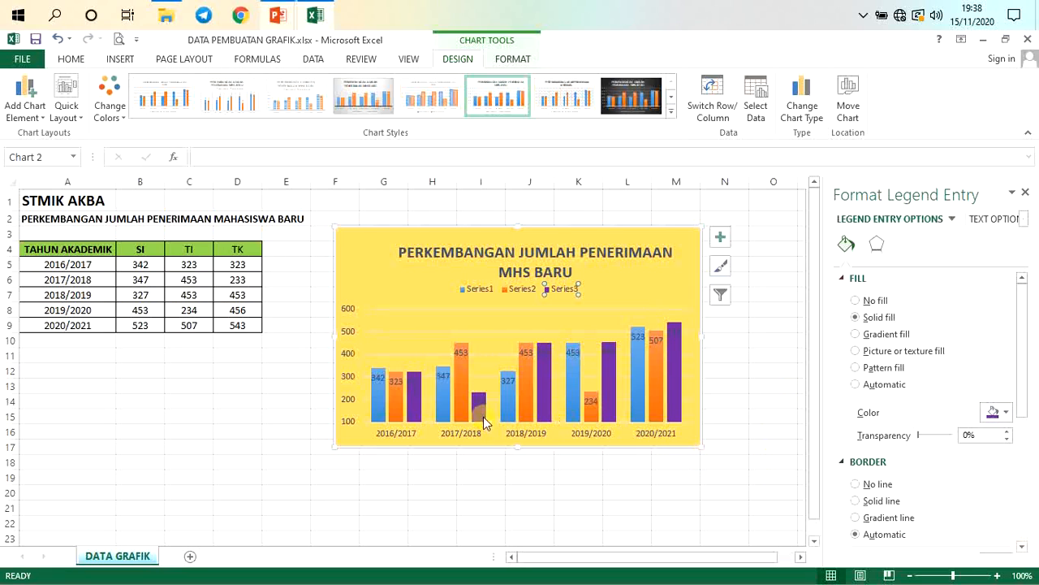
click(507, 290)
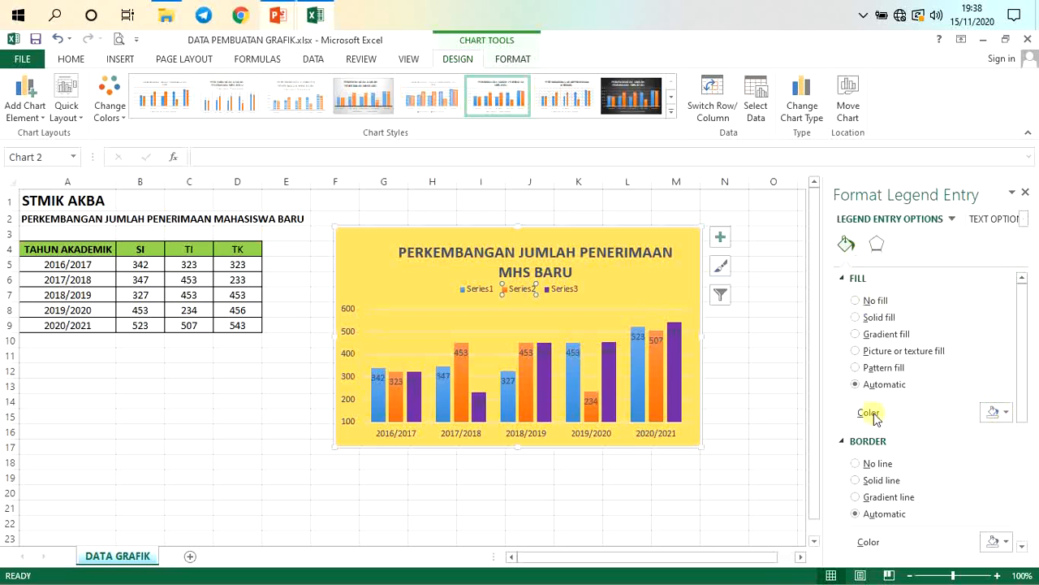
click(1007, 413)
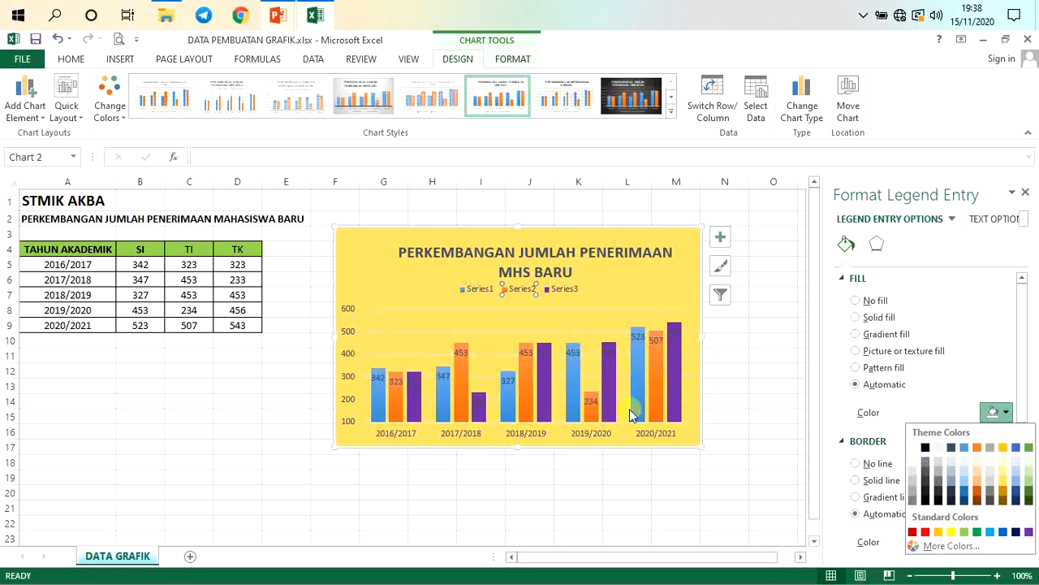
click(654, 510)
click(656, 505)
Open the chart's data source selection and name the first series Sistem Informasi.
click(487, 289)
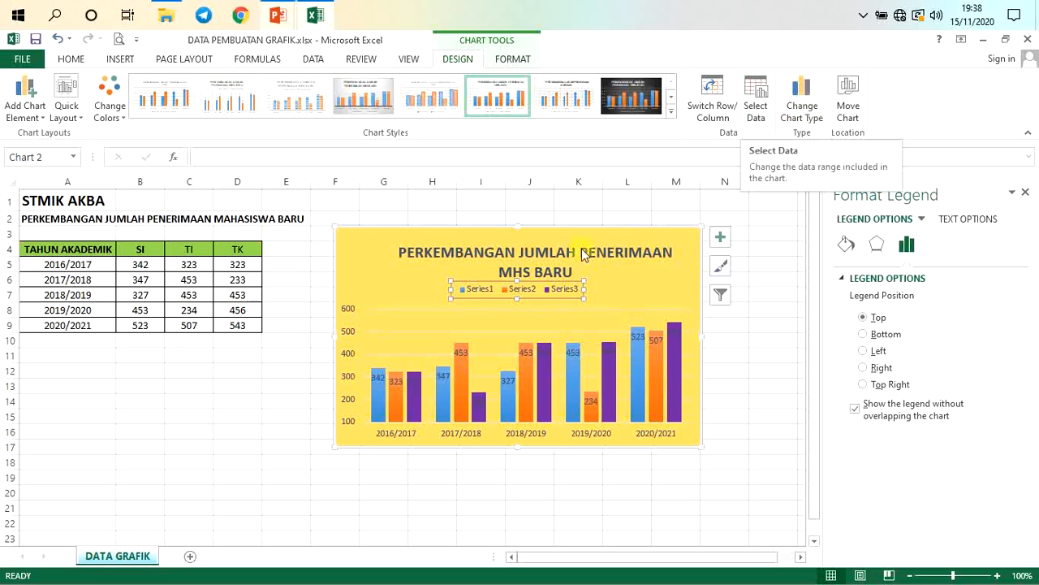
click(755, 101)
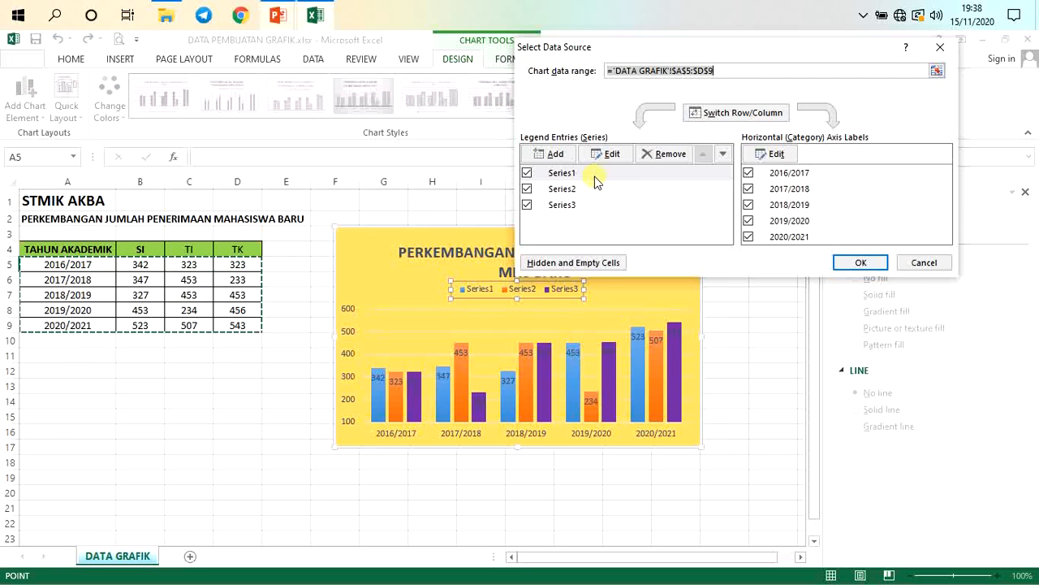
click(571, 174)
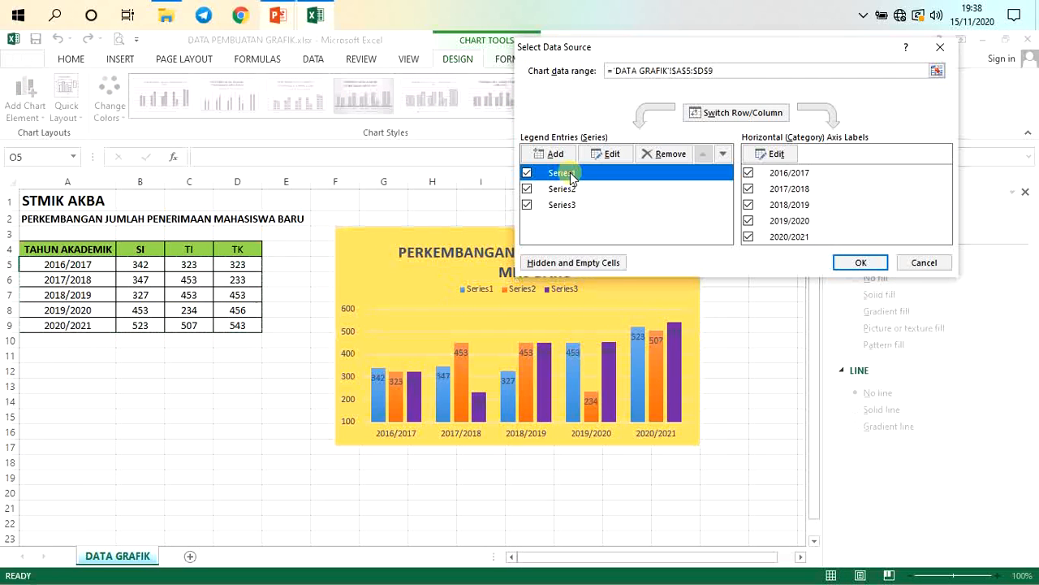
click(611, 153)
text(Sistem )
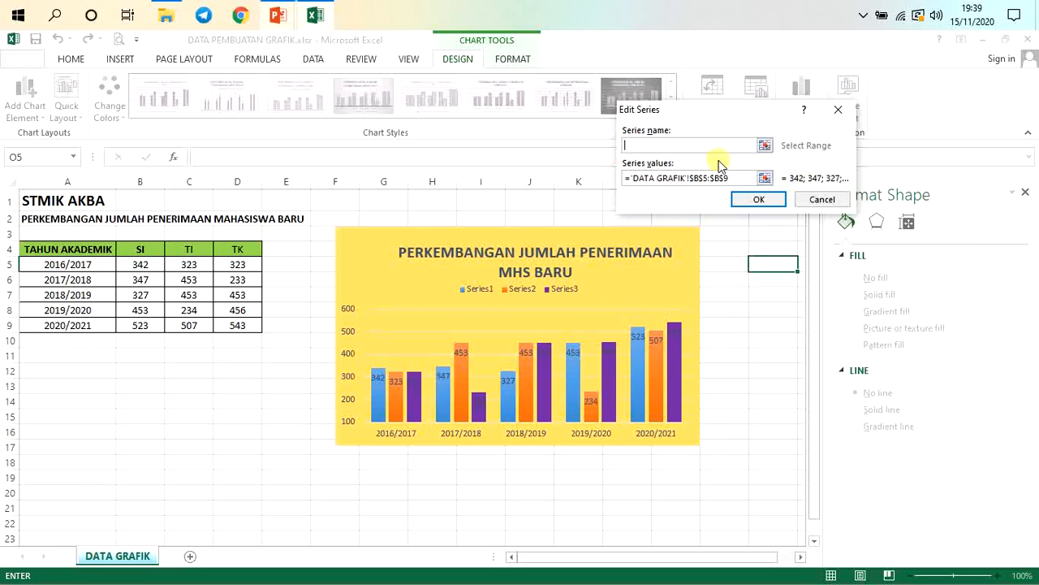
text(Informasi)
click(748, 199)
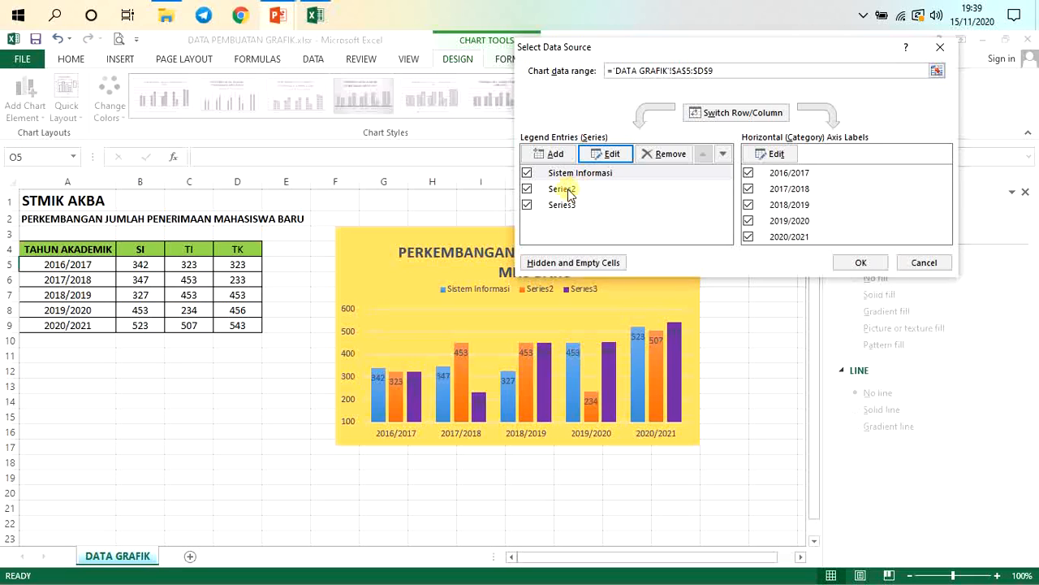
Name the second chart series Teknik Informatika.
click(555, 192)
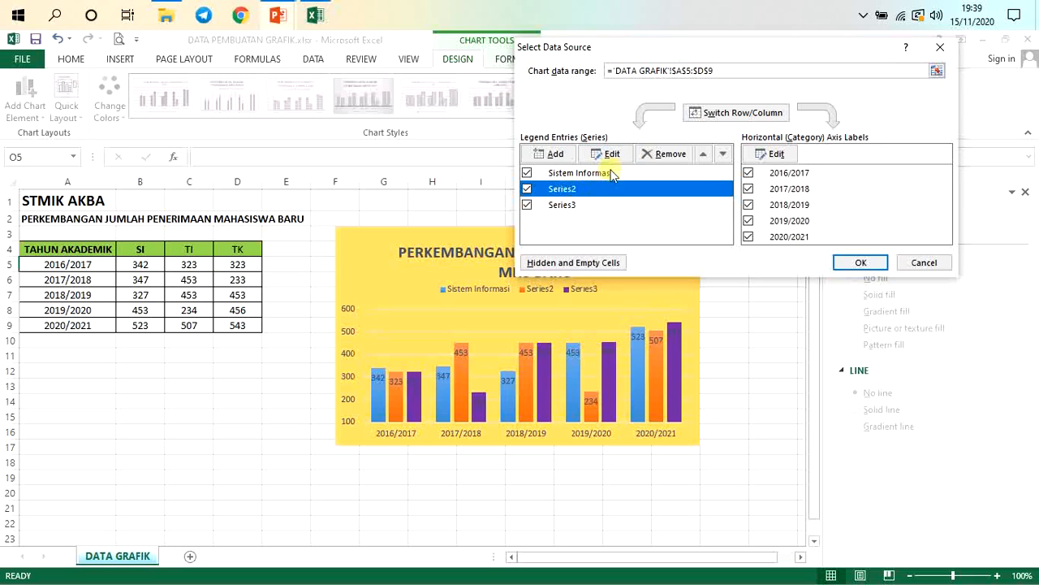
click(608, 154)
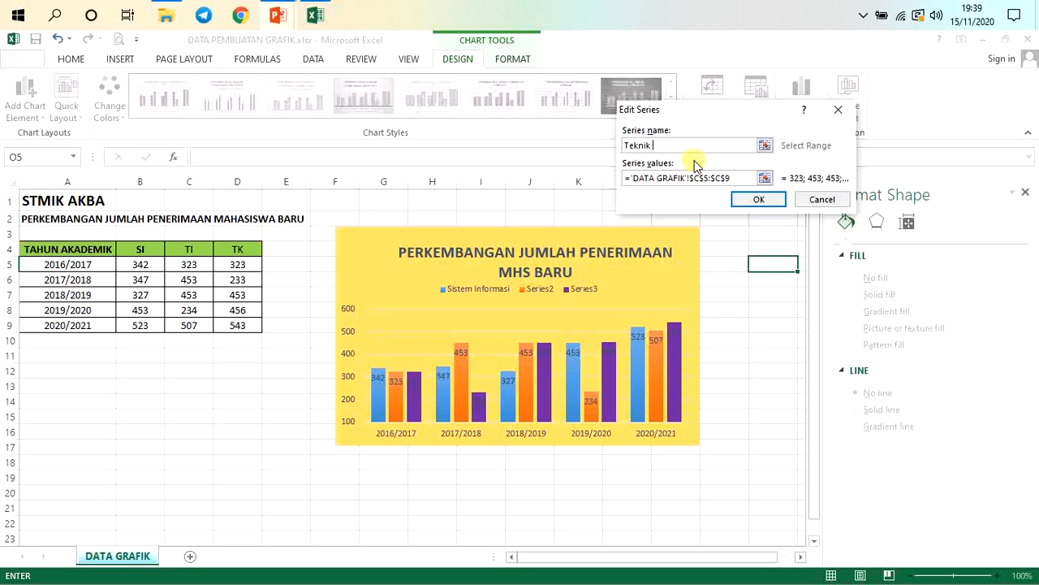
text(Teknik Informatika)
key(Return)
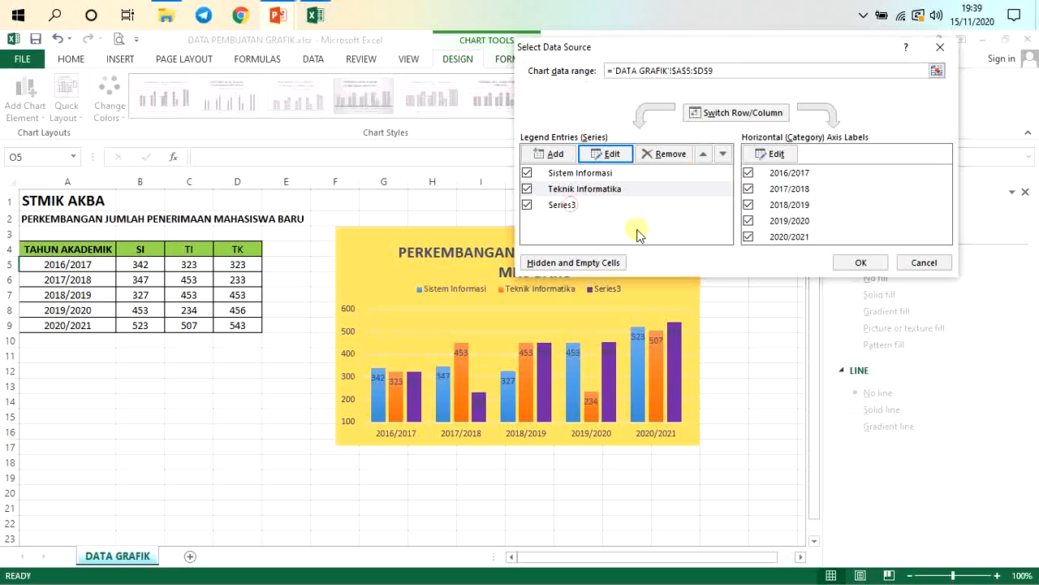
Name the third chart series Teknik Komputer and apply the data source changes.
click(571, 208)
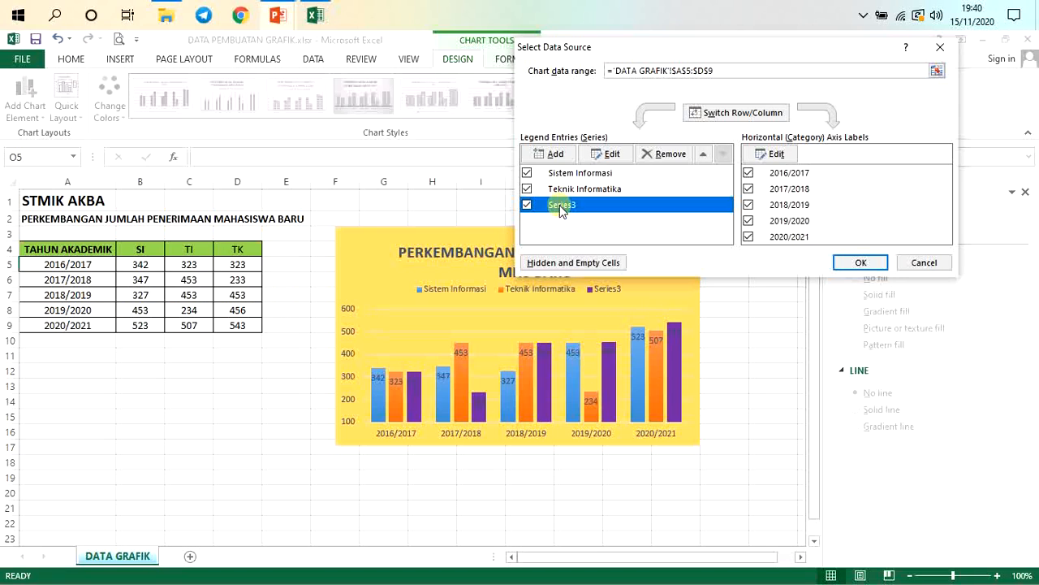
click(601, 154)
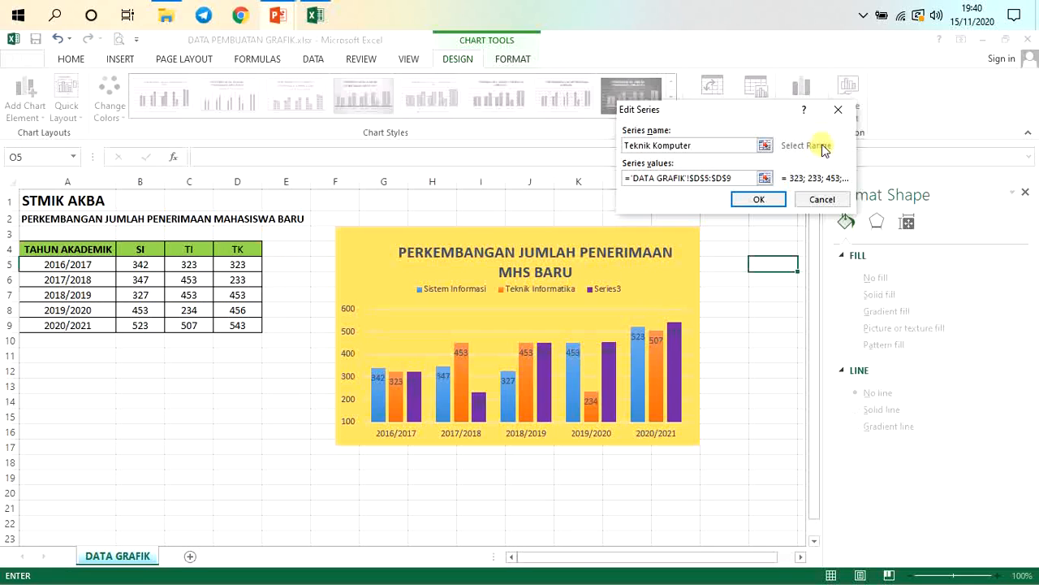
click(764, 200)
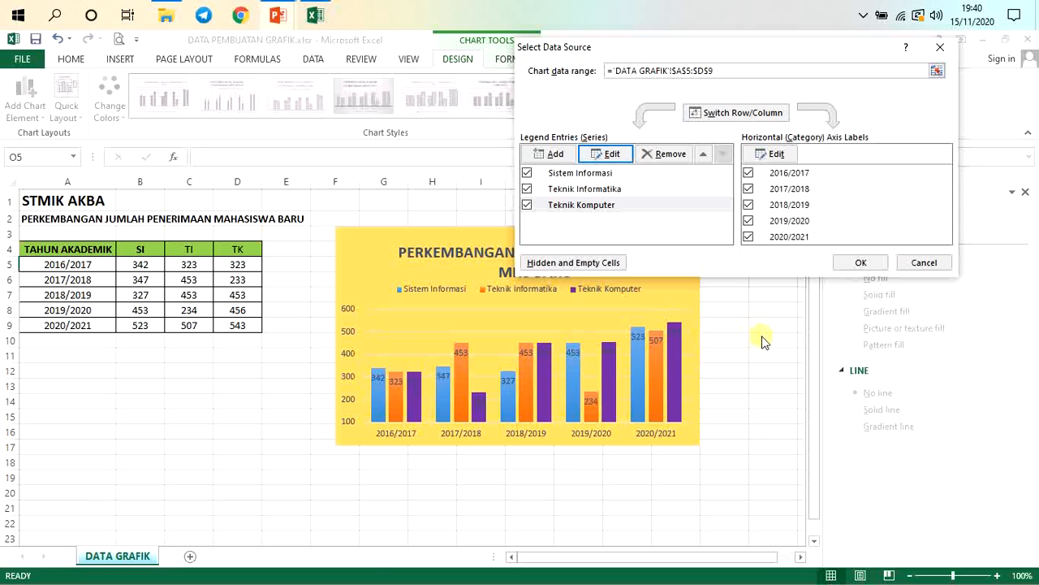
click(862, 265)
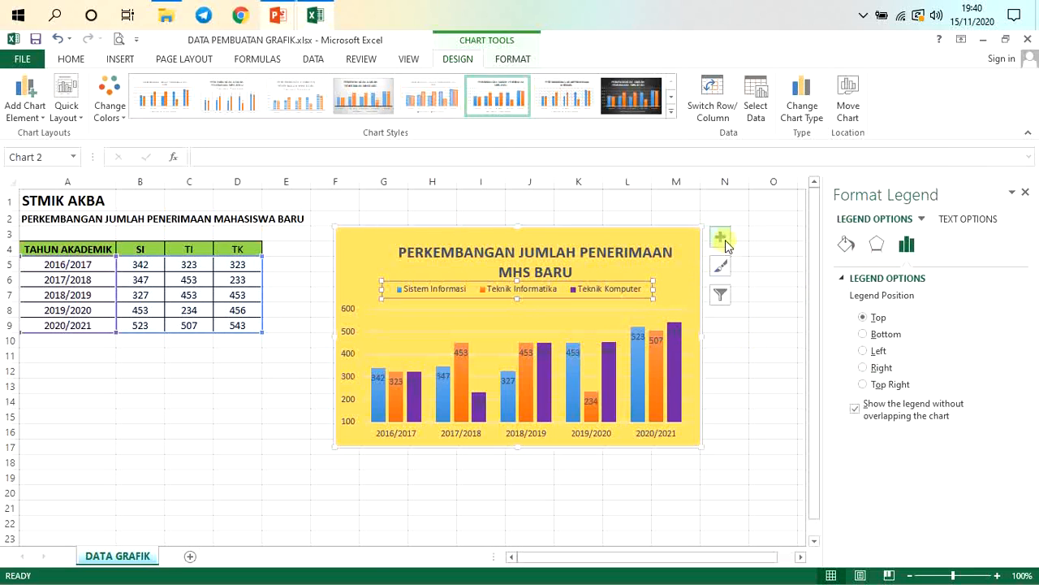
Set the chart's data labels to Outside End for all three series.
click(722, 239)
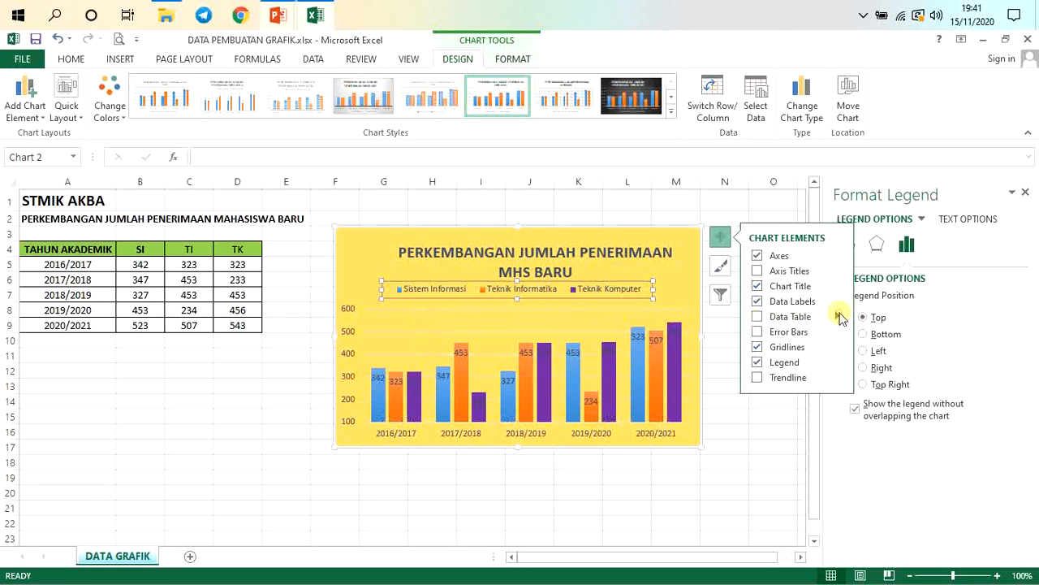
click(838, 316)
click(758, 332)
click(757, 347)
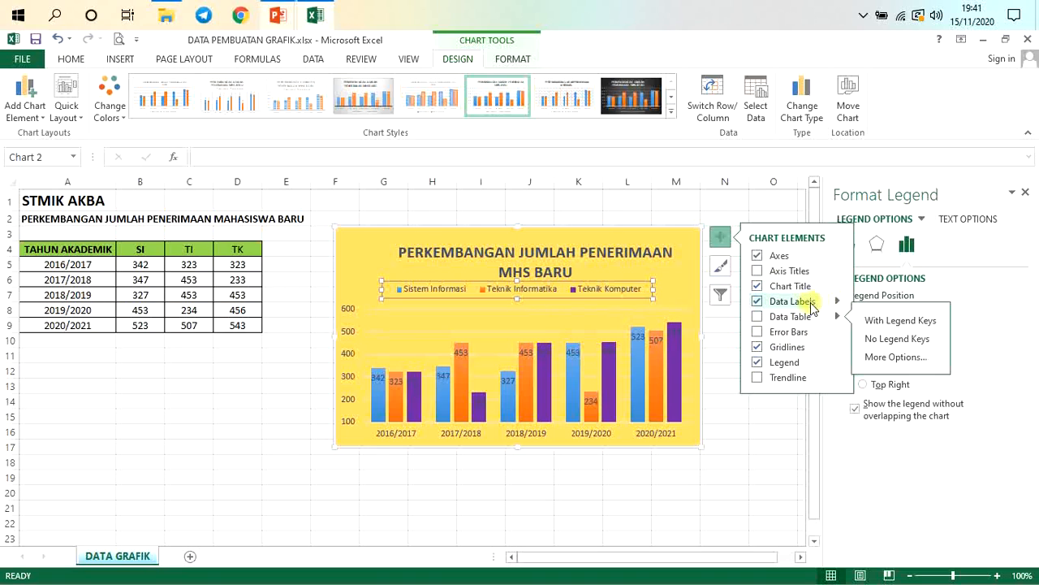
mouse_move(838, 305)
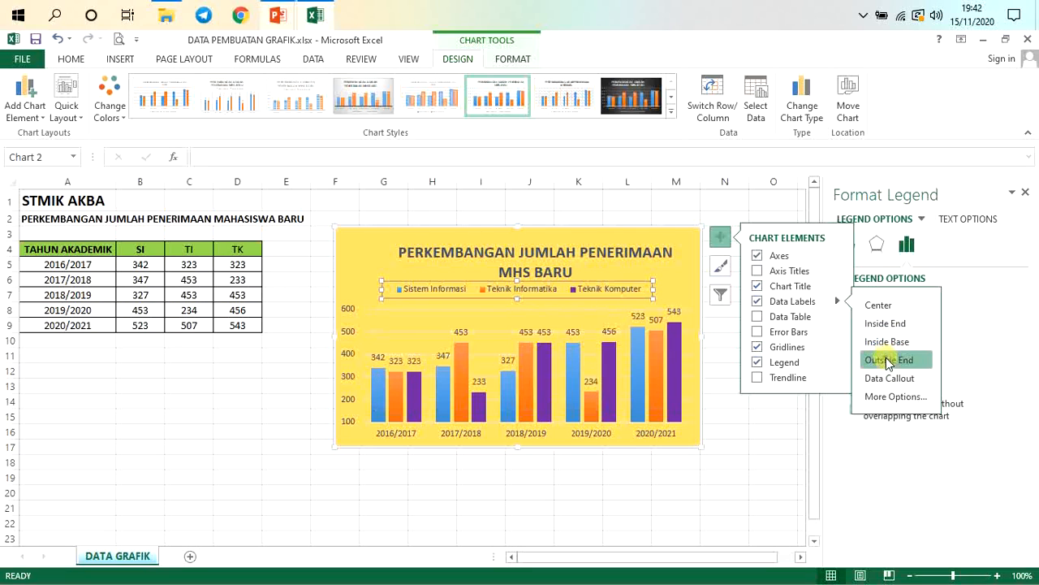
click(887, 361)
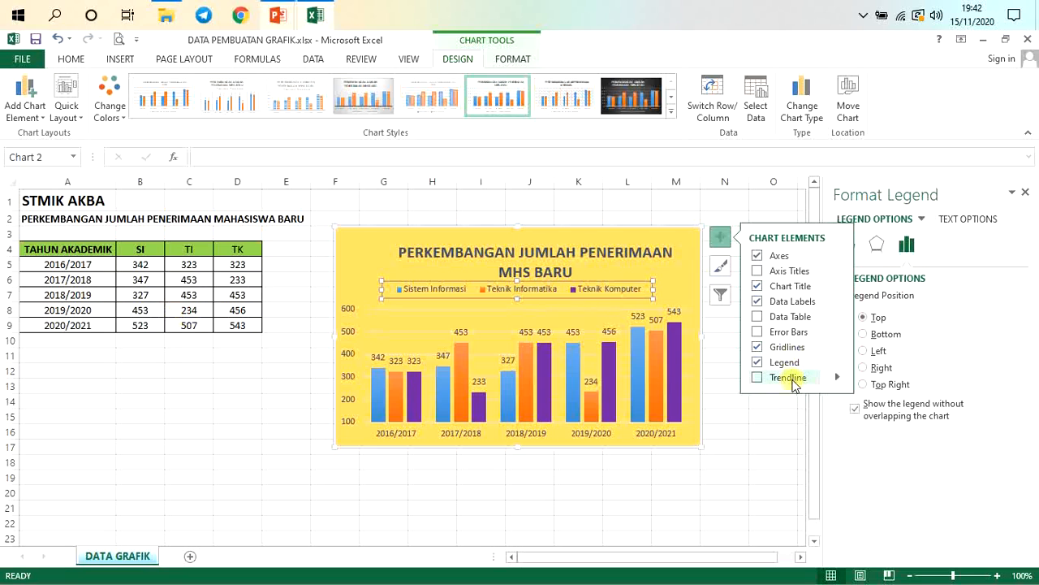
click(755, 417)
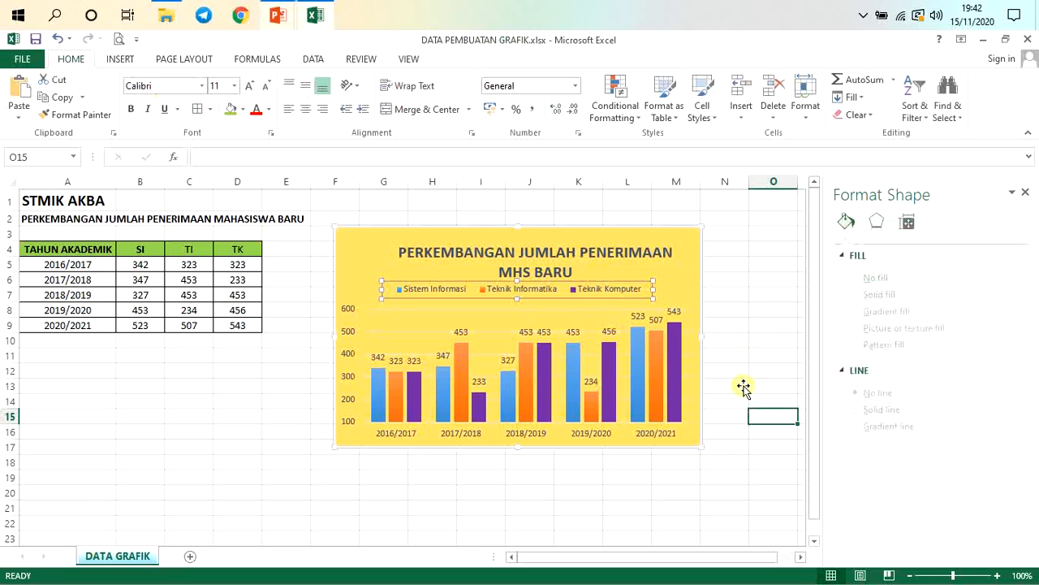
Shift the chart legend slightly to the right beneath the chart title.
click(591, 300)
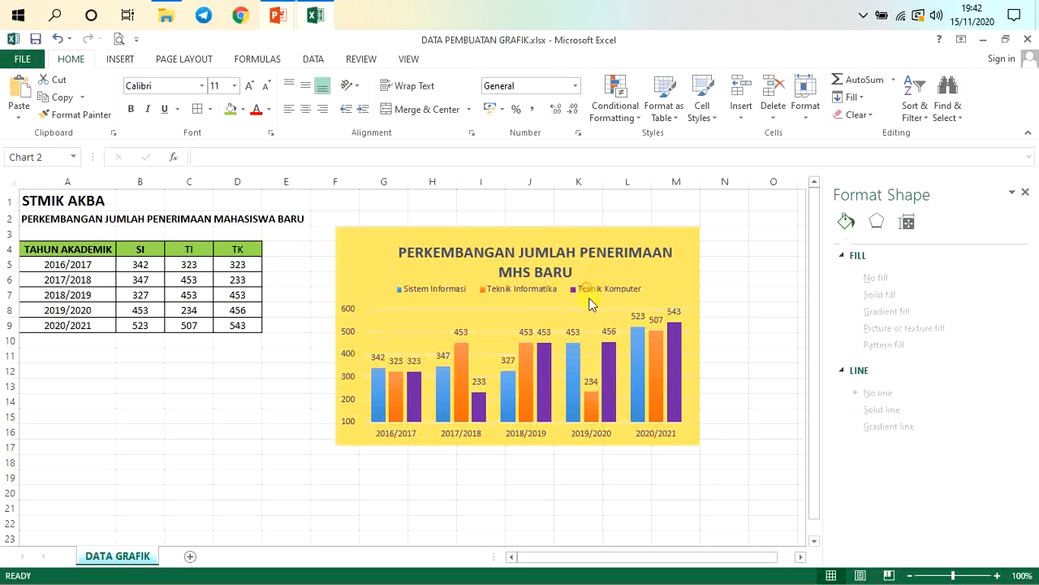
click(590, 302)
drag(586, 306, 596, 298)
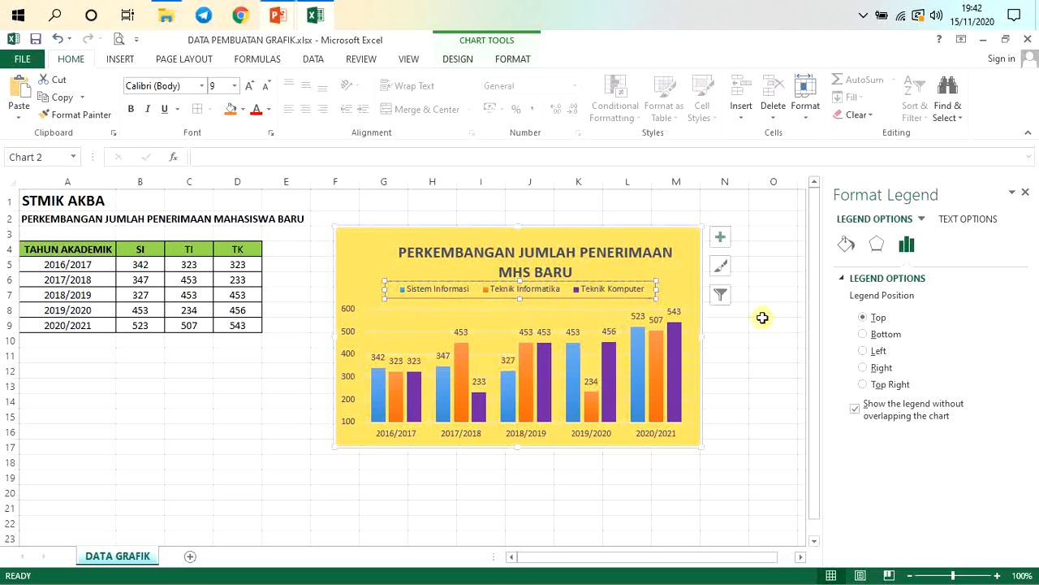
key(Up)
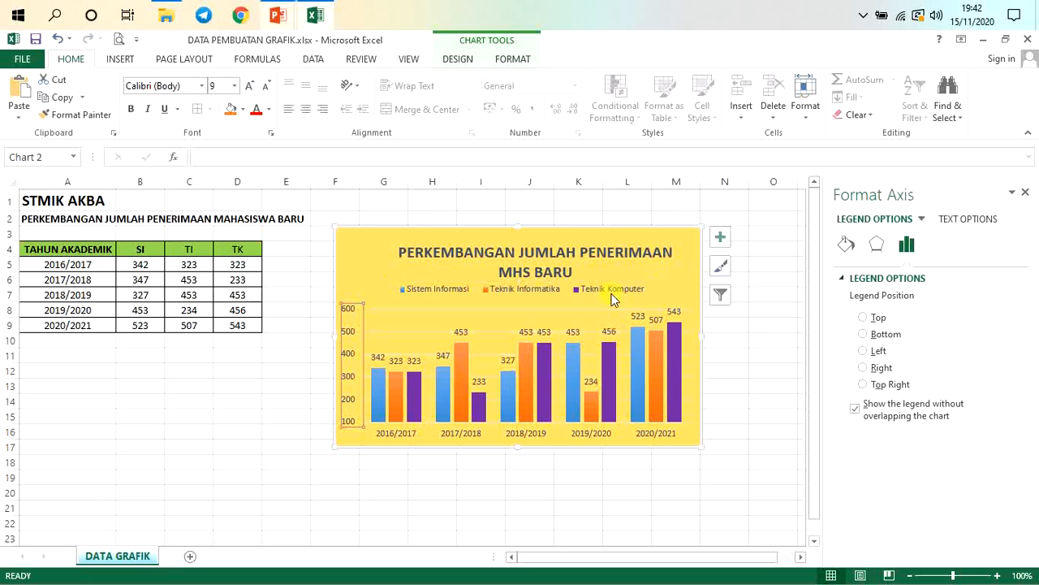
click(607, 286)
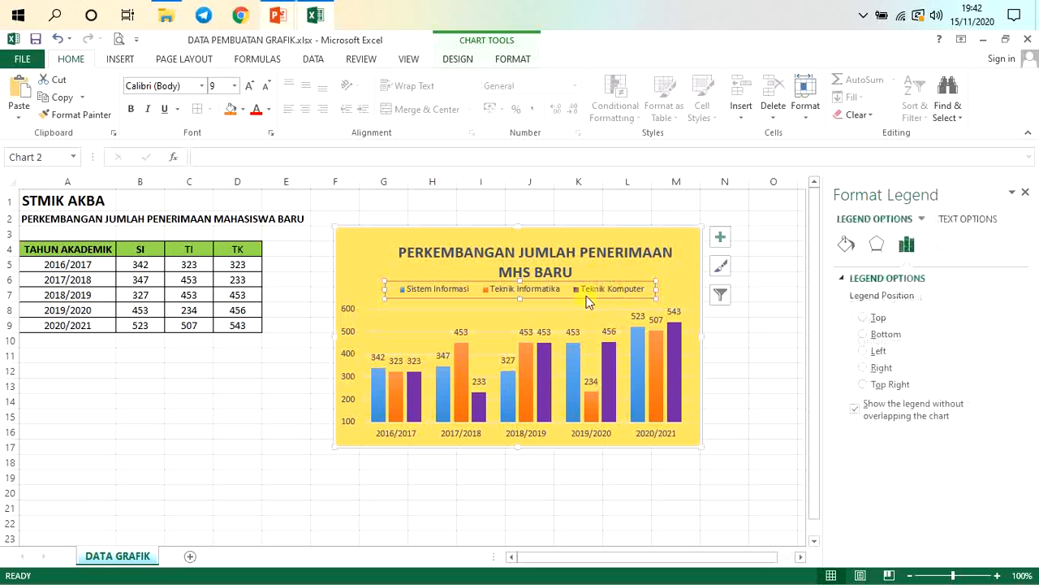
click(584, 291)
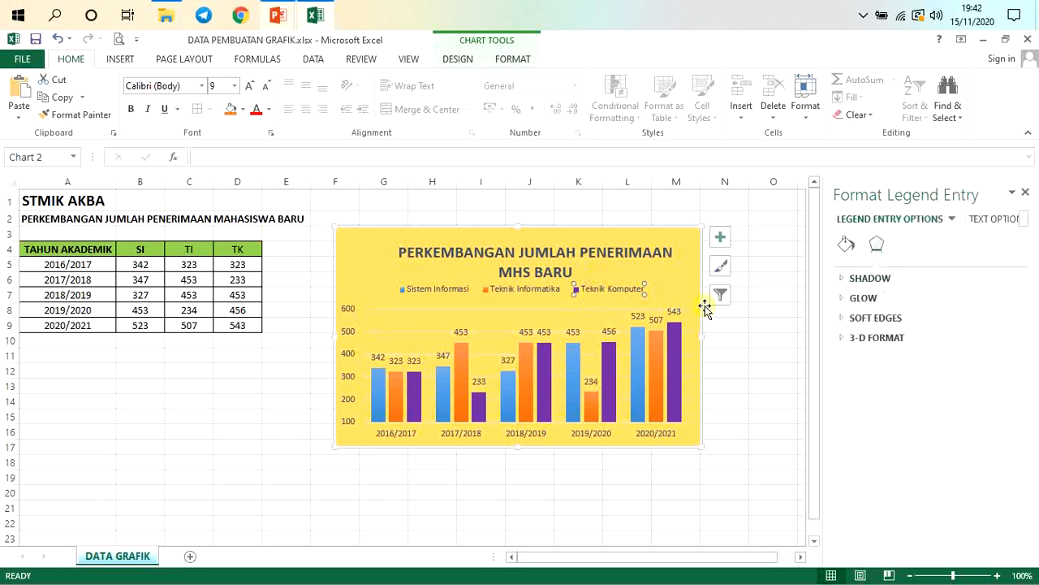
click(751, 335)
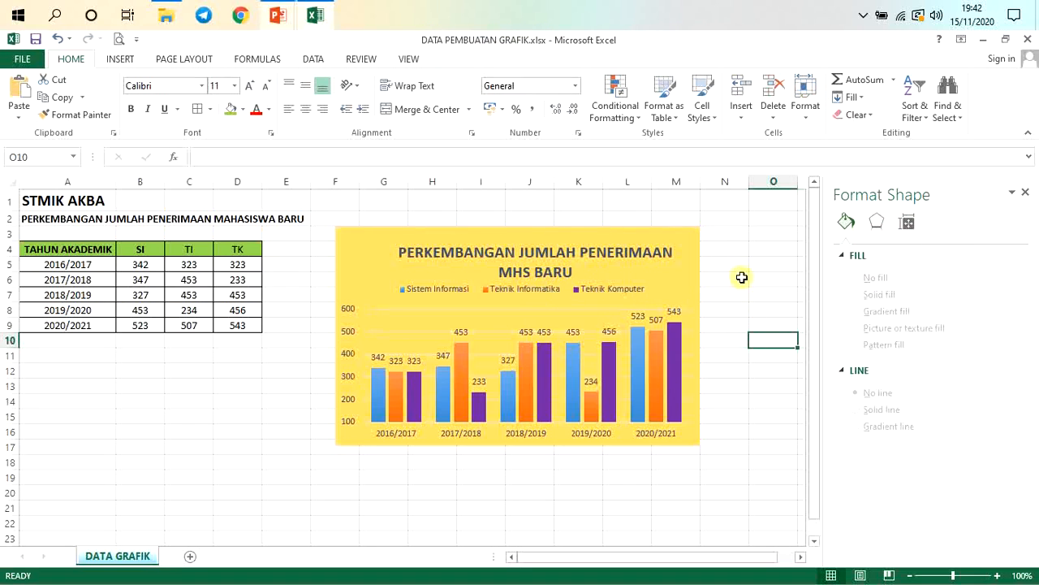
click(539, 297)
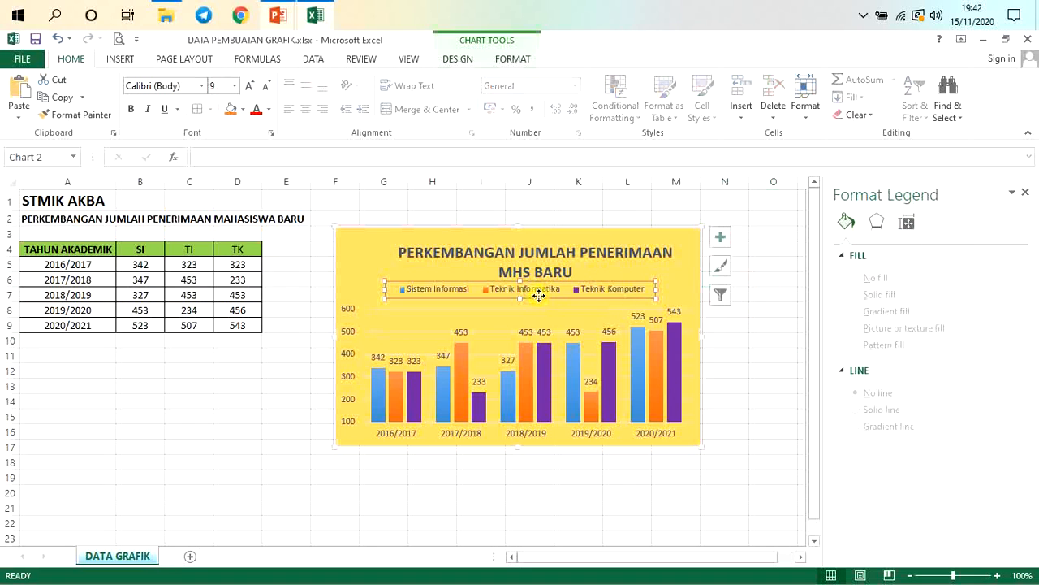
click(535, 301)
click(591, 289)
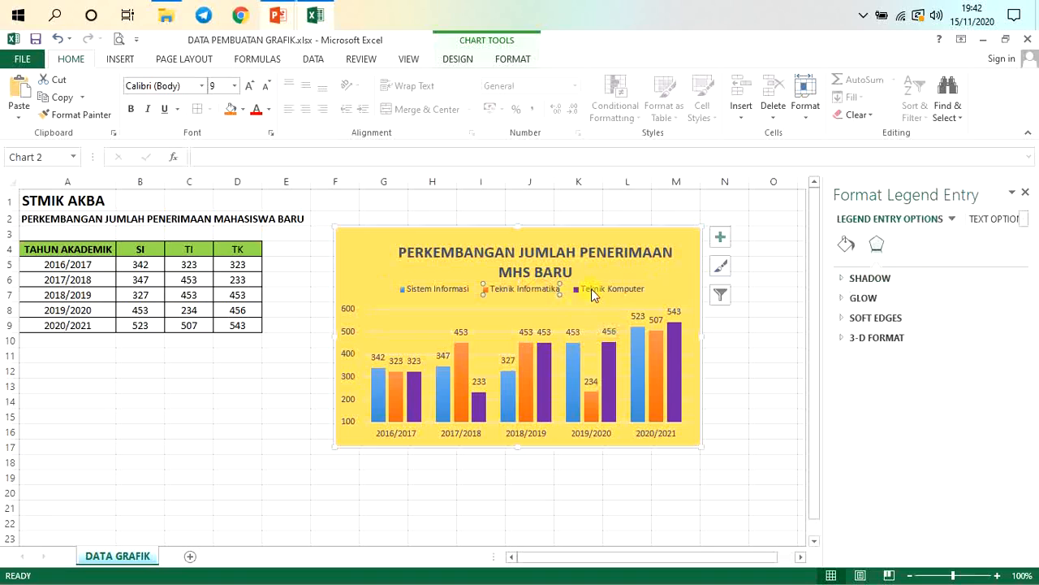
click(540, 297)
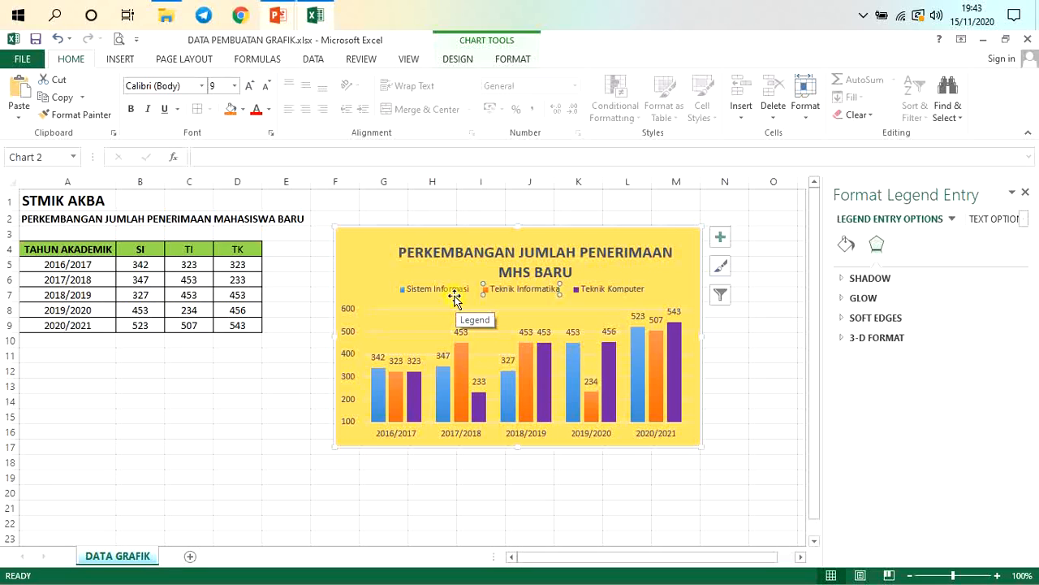
click(740, 324)
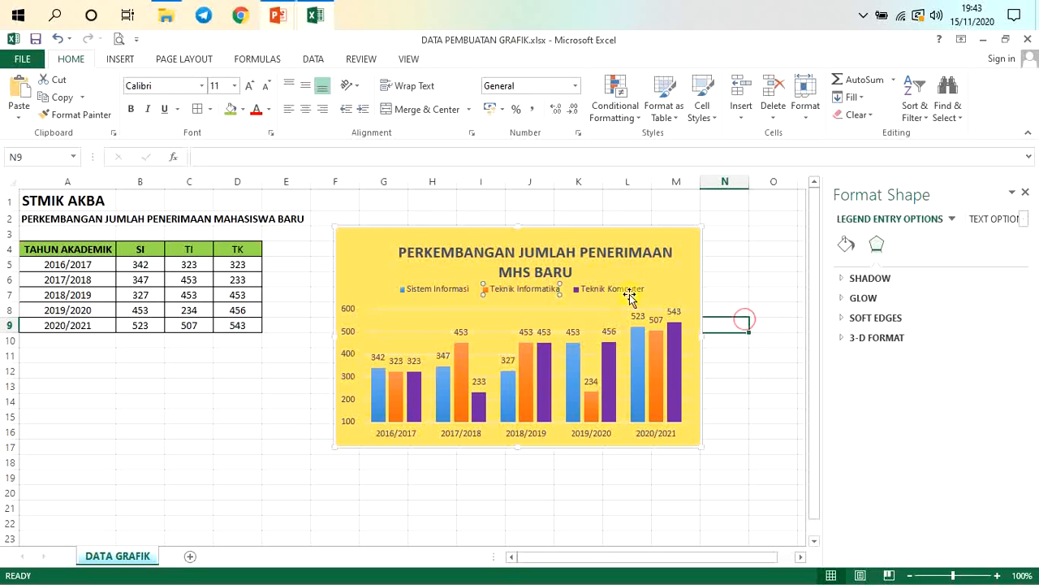
Deselect the chart, close the formatting pane and close the workbook to return to the presentation.
click(732, 253)
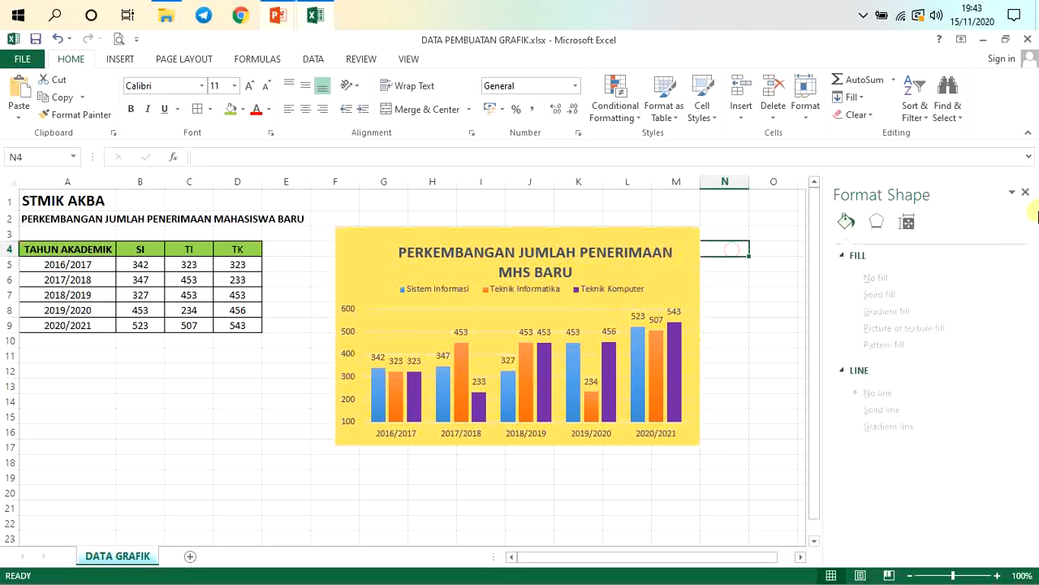
click(1024, 192)
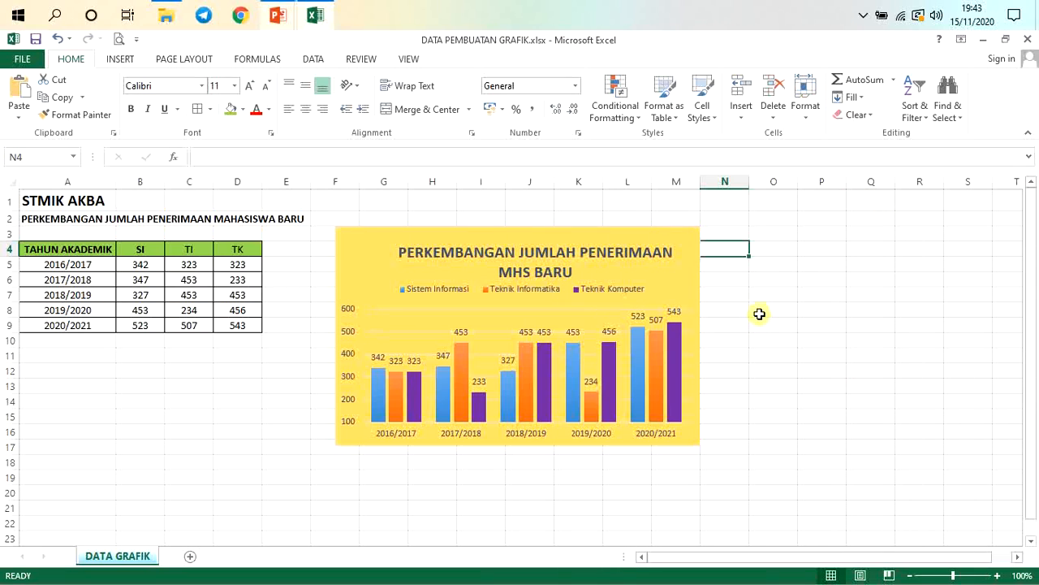
click(1027, 39)
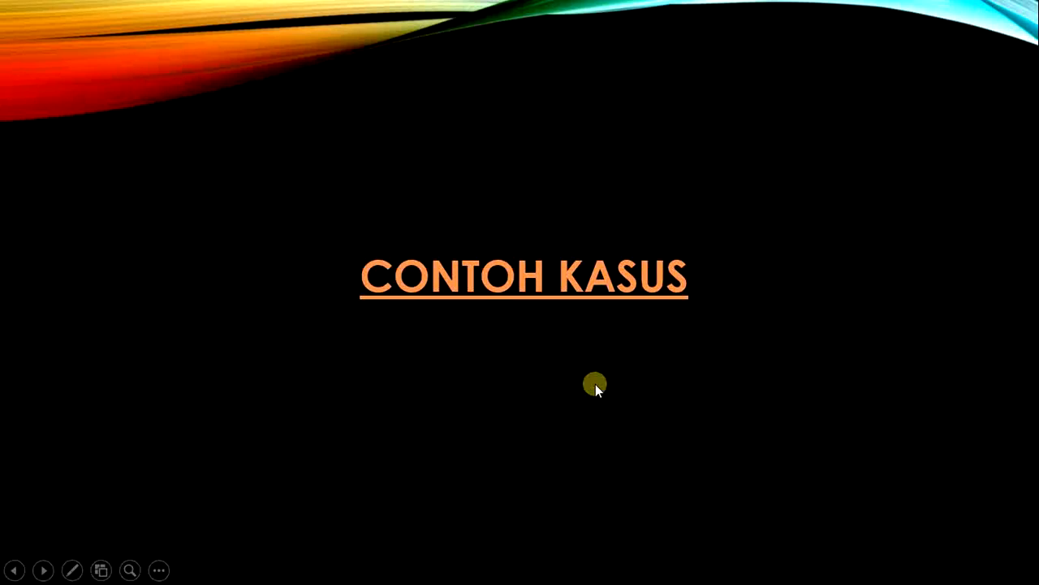